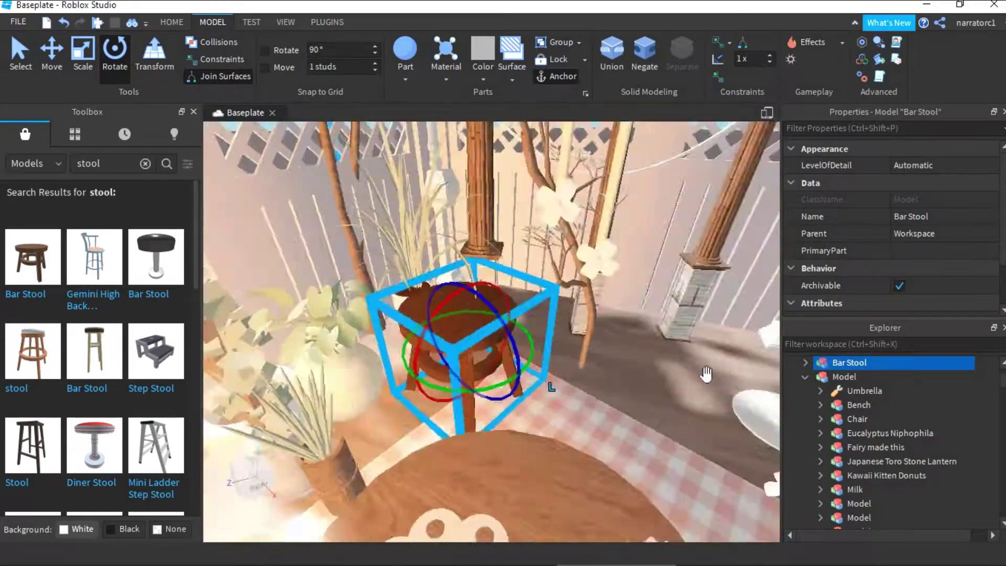
# - Export the Bar Stool model as an OBJ file into the spring folder
pyautogui.scroll(-5, 478, 326)
pyautogui.scroll(5, 576, 366)
pyautogui.rightClick(857, 365)
pyautogui.click(886, 399)
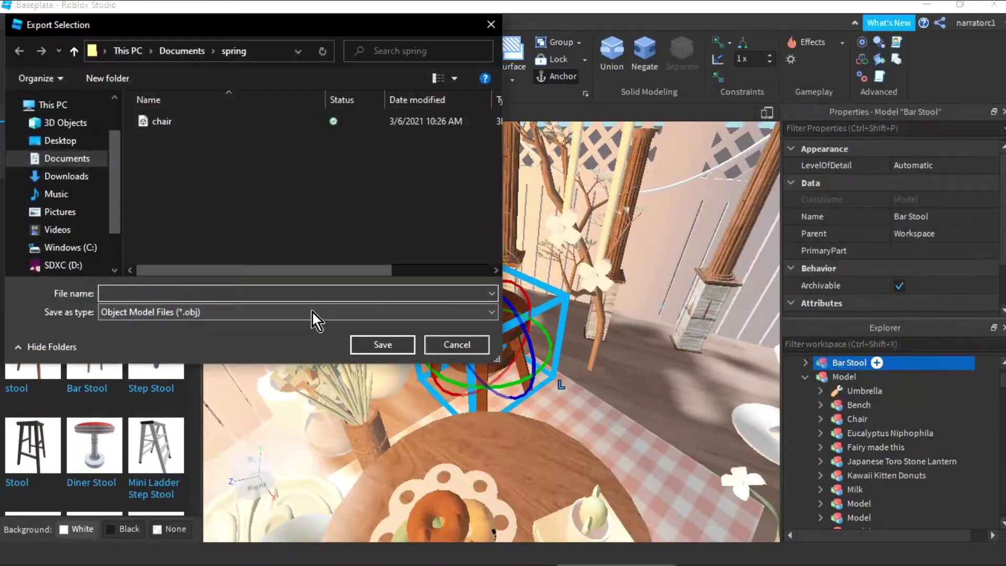
pyautogui.click(383, 344)
# - Delete the Bar Stool from the workspace
pyautogui.moveTo(515, 396); pyautogui.dragTo(518, 401, button='right')
pyautogui.scroll(-8, 517, 399)
pyautogui.press('Delete')
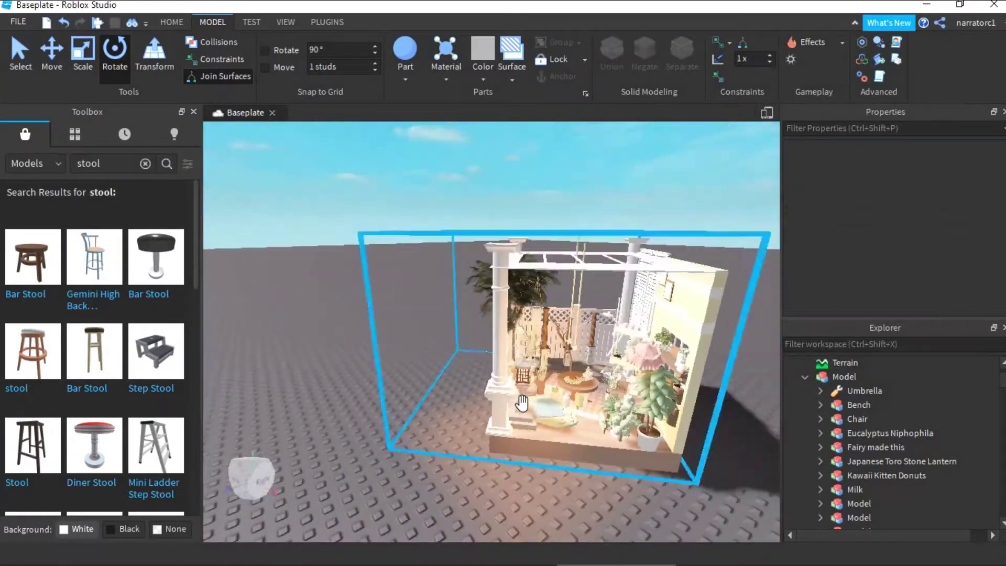
# - Start the plugin that loads the avatar into the place
pyautogui.scroll(-3, 529, 421)
pyautogui.click(327, 22)
pyautogui.click(186, 58)
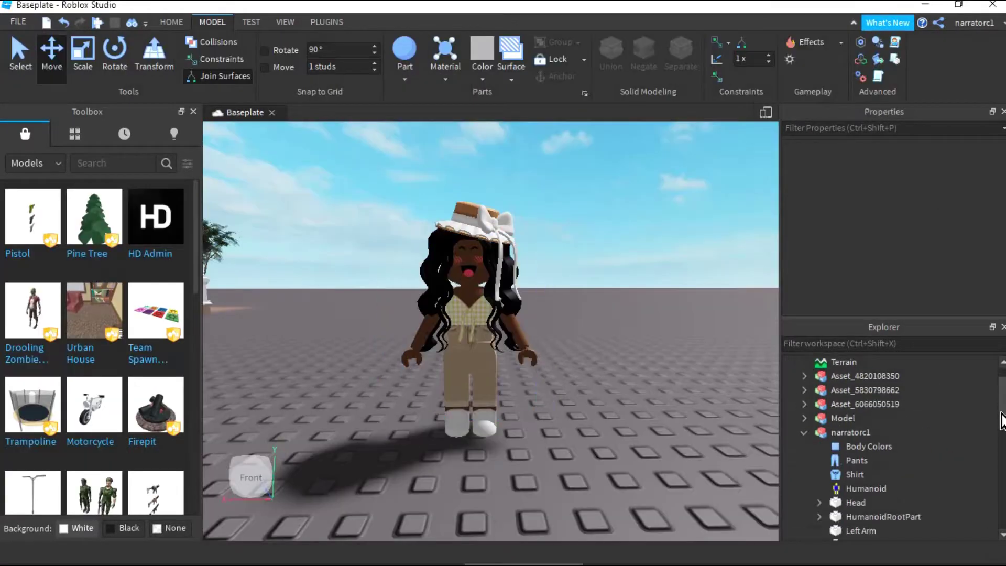
# - Try grouping the avatar, its asset models and the garden model into a single model
pyautogui.keyDown('ctrl'); pyautogui.click(857, 373); pyautogui.keyUp('ctrl')
pyautogui.rightClick(857, 376)
pyautogui.click(859, 114)
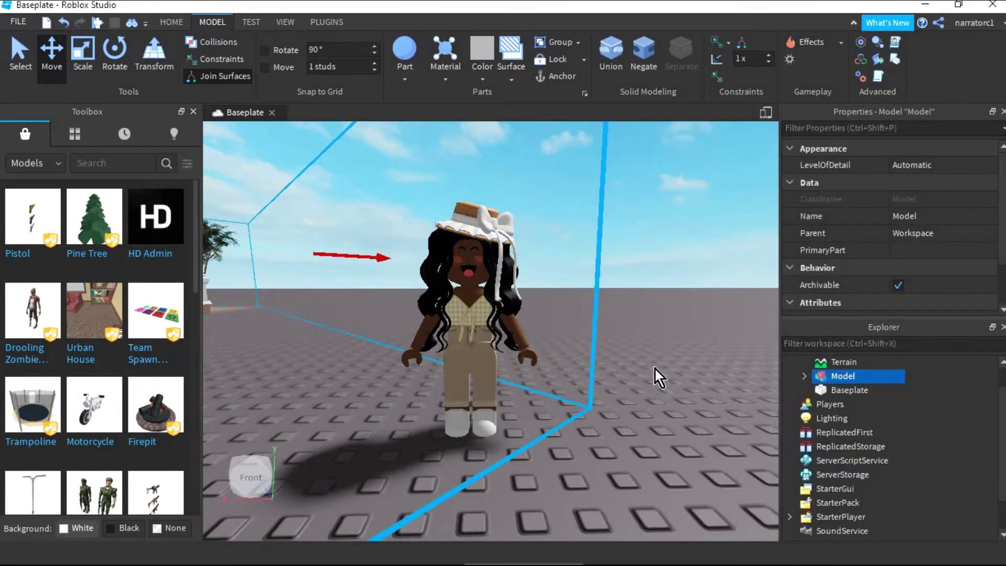
pyautogui.hotkey('ctrl', 'z')
# - Delete unneeded objects from the garden scene
pyautogui.moveTo(678, 421); pyautogui.dragTo(609, 366, button='right')
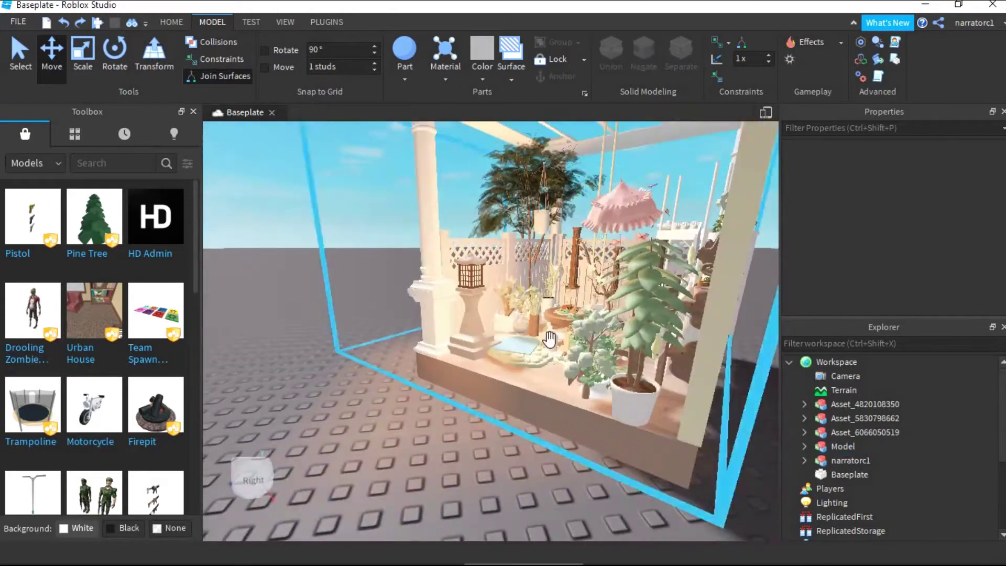
pyautogui.press('Delete')
pyautogui.press('Delete')
pyautogui.press('w')
pyautogui.moveTo(667, 354)
pyautogui.mouseDown(button='right')
pyautogui.moveTo(655, 354)
pyautogui.moveTo(667, 353)
pyautogui.mouseUp(button='right')
pyautogui.moveTo(939, 433); pyautogui.dragTo(877, 403)
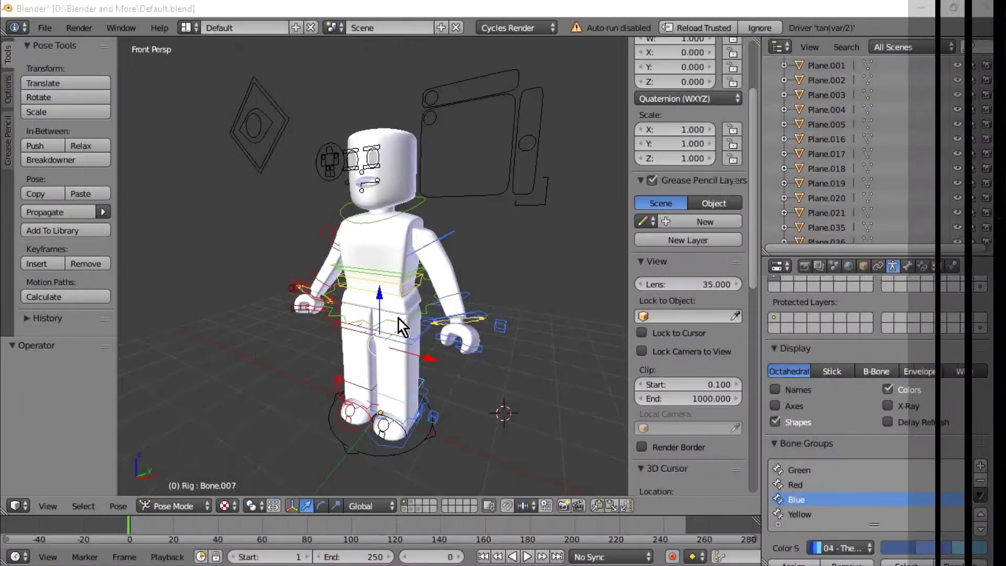
# - In Blender, delete the default head, eye and mouth meshes from the character rig
pyautogui.hotkey('shift', 'f')
pyautogui.press('w')
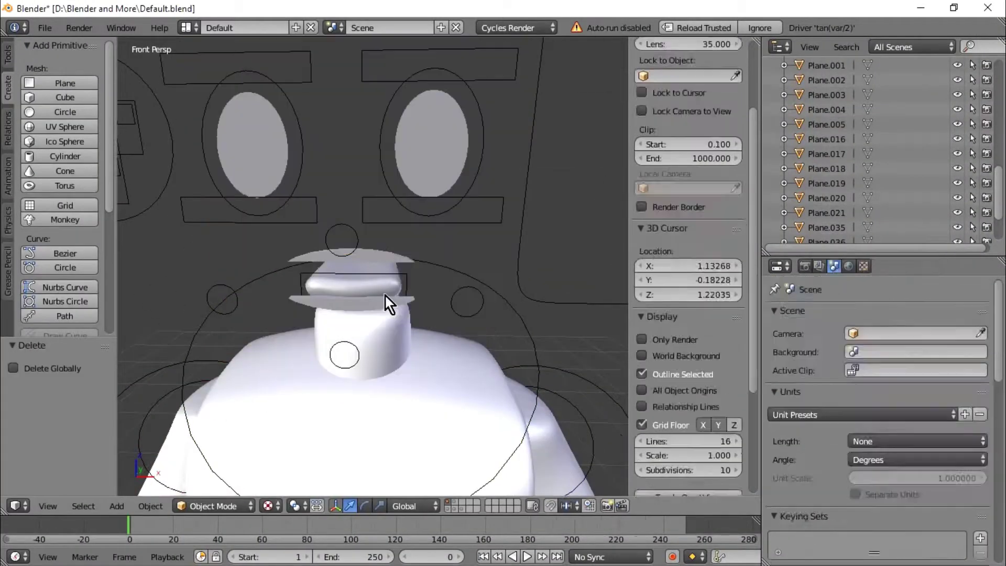
pyautogui.press('x')
pyautogui.click(349, 308)
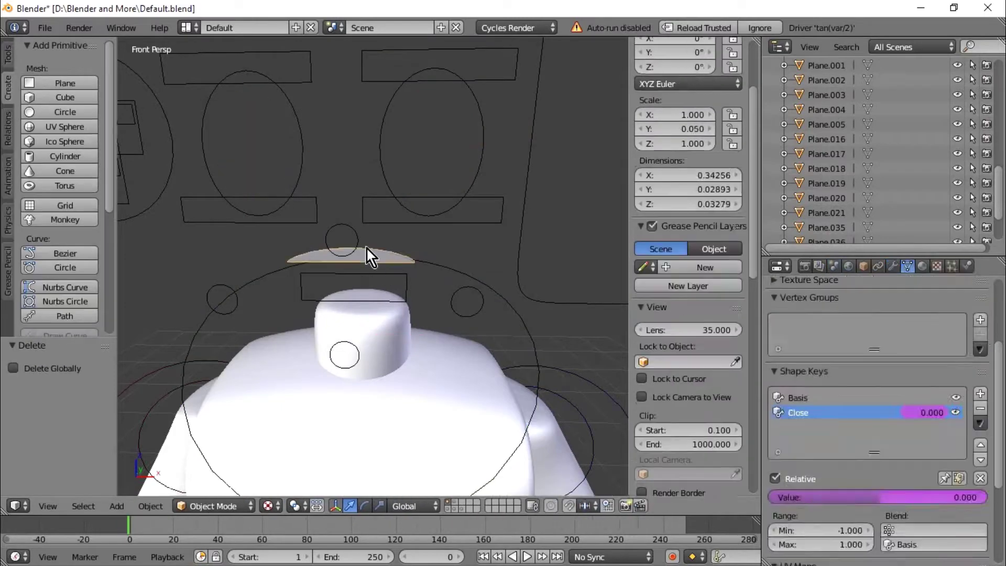
# - Load Narratorc11Tex.png from the spring folder as the body material's image texture and restore the info editor
pyautogui.hotkey('shift', 'f')
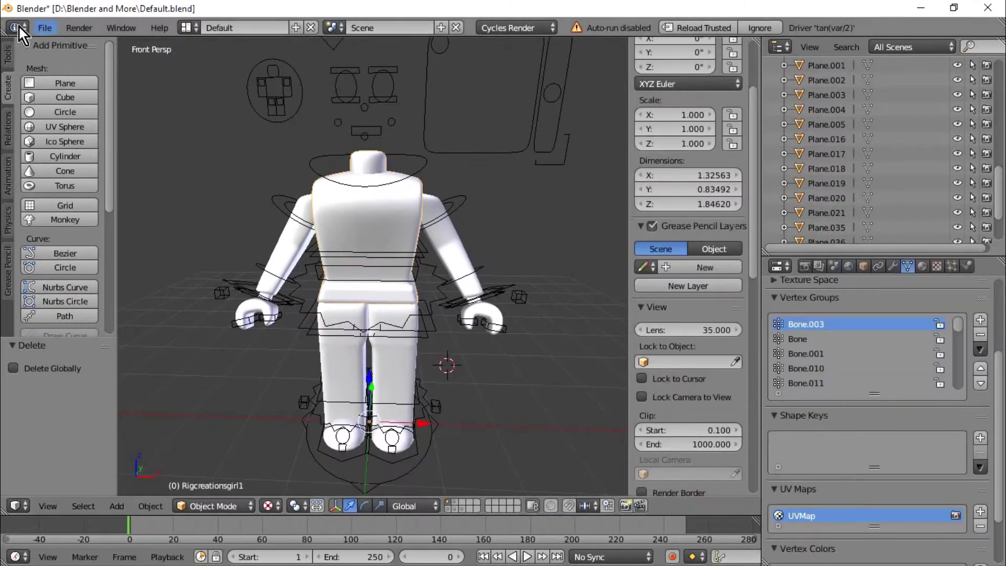
pyautogui.click(15, 27)
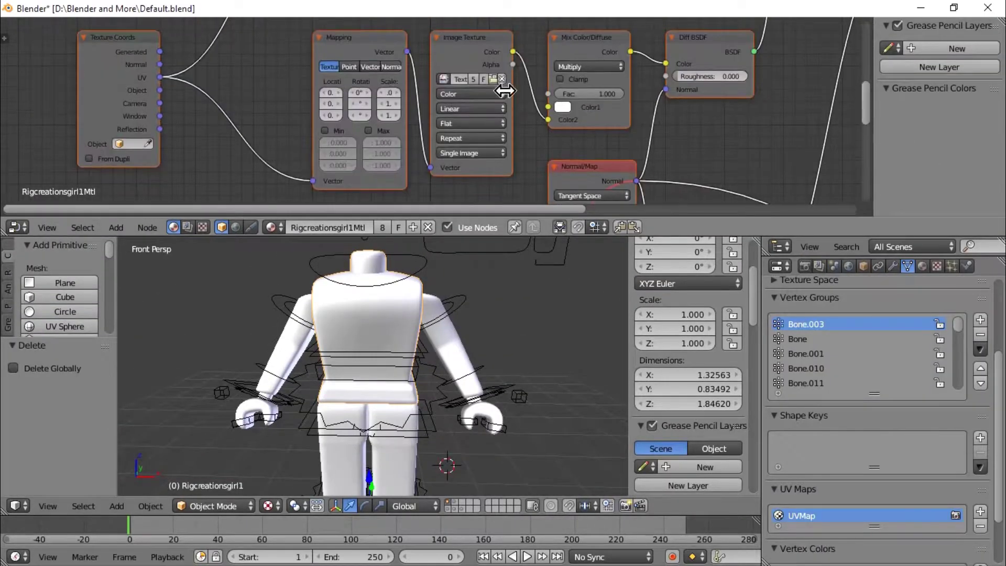
pyautogui.click(500, 86)
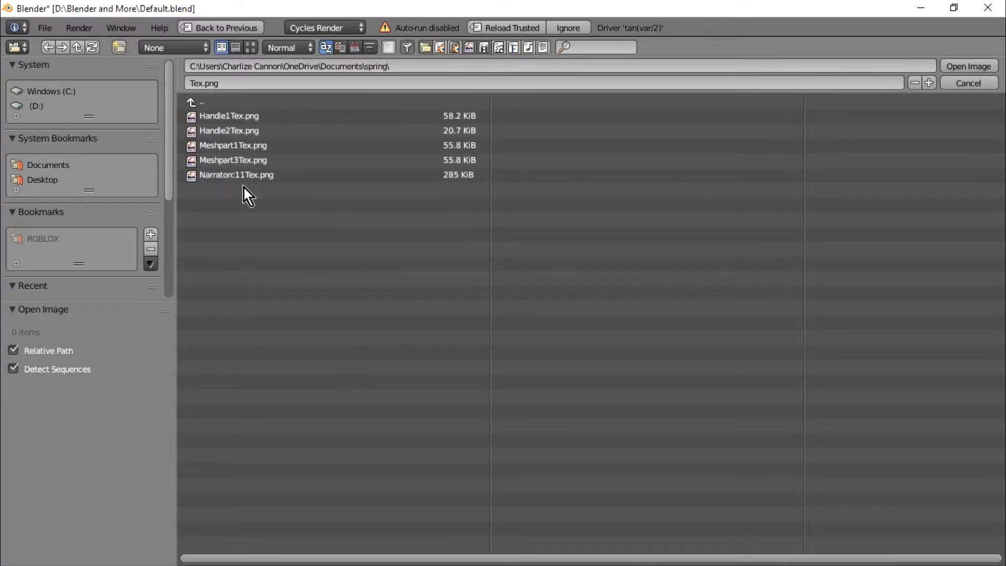
pyautogui.click(968, 66)
pyautogui.click(20, 233)
pyautogui.click(71, 468)
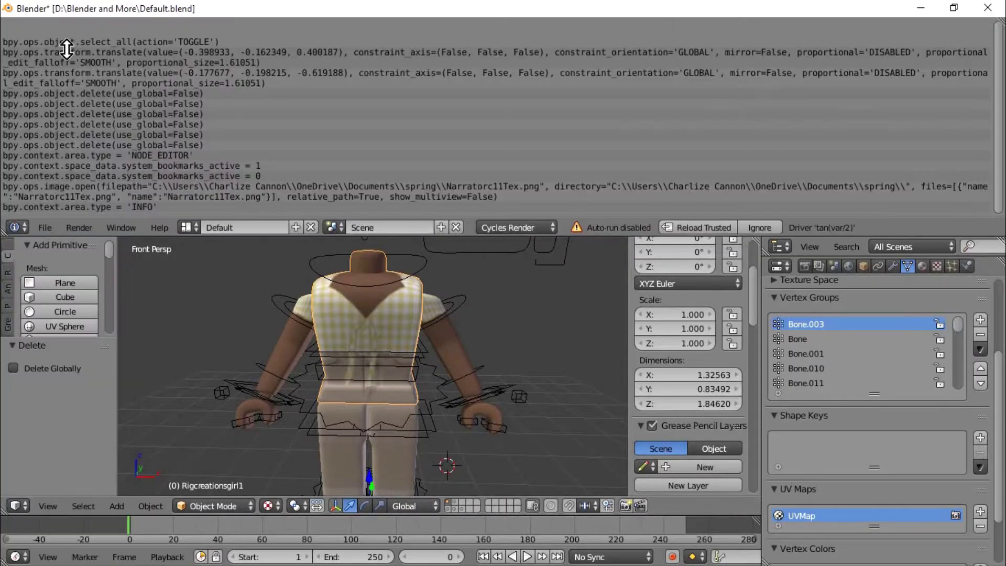
# - Import the exported avatar as a Wavefront OBJ file beside the rig
pyautogui.click(45, 27)
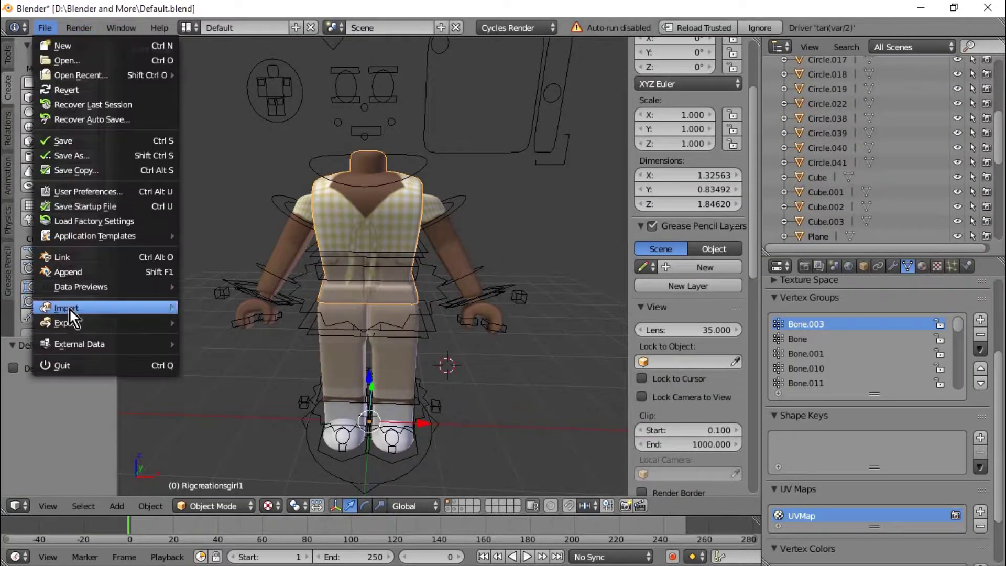
pyautogui.moveTo(71, 309)
pyautogui.click(212, 395)
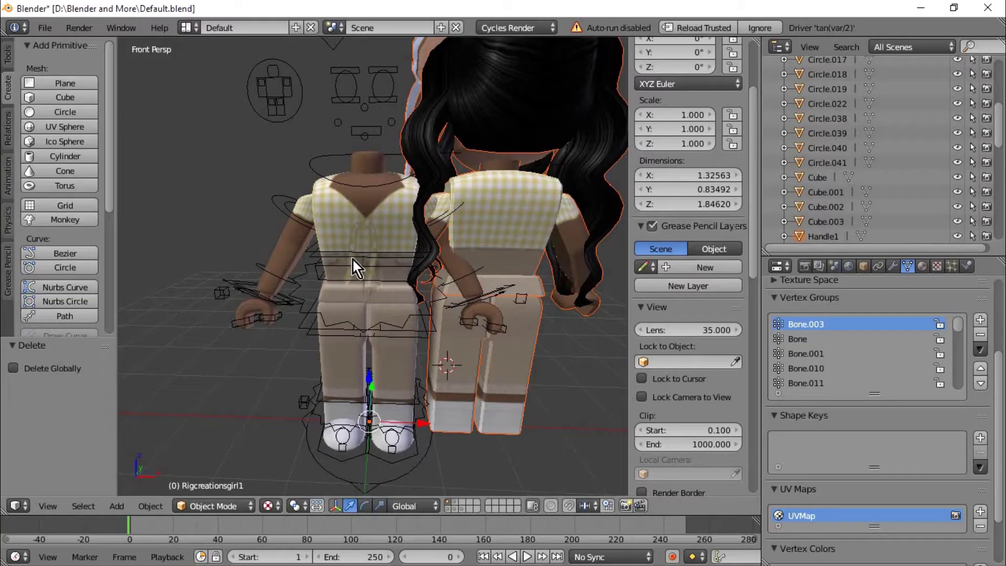
# - Rotate the imported avatar about 179° around Z, and fine-tune its rotation by about -1.76°
pyautogui.click(365, 505)
pyautogui.moveTo(436, 246); pyautogui.dragTo(549, 236)
pyautogui.hotkey('shift', 'f')
pyautogui.press('d')
pyautogui.press('r')
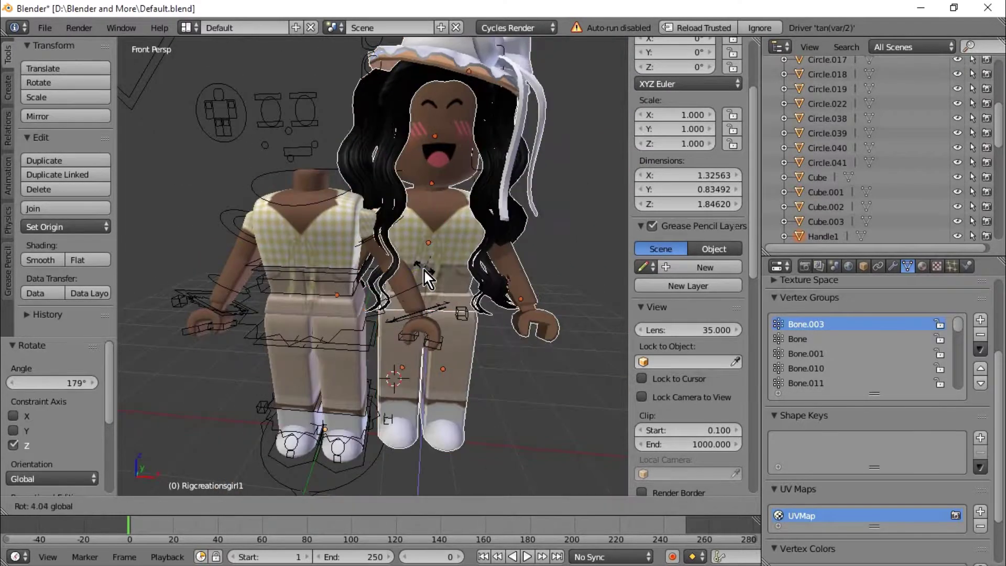
pyautogui.click(420, 273)
# - Move the imported avatar about -2.027 along Y so it stands in front of the rig
pyautogui.click(351, 505)
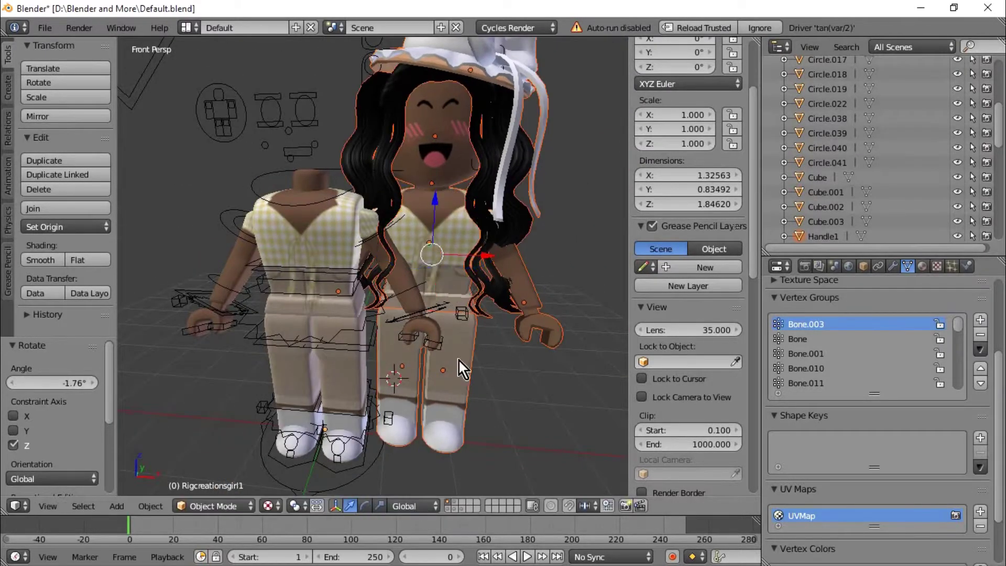
pyautogui.hotkey('shift', 'f')
pyautogui.press('w')
pyautogui.click(372, 267)
pyautogui.moveTo(448, 224); pyautogui.dragTo(305, 301)
# - Delete the imported avatar's torso, arms and legs, keeping only its head, hair and hat
pyautogui.hotkey('shift', 'f')
pyautogui.press('s')
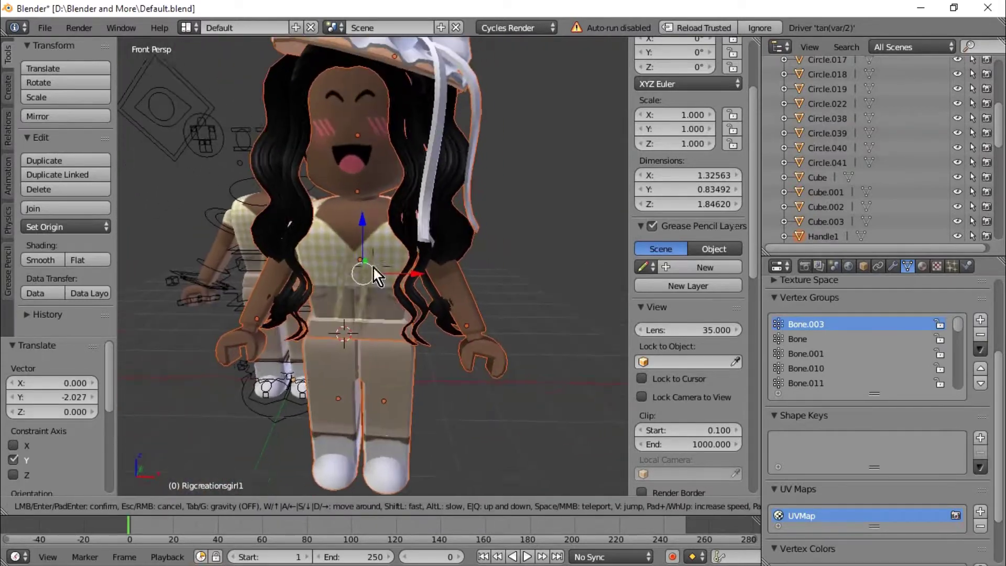
pyautogui.click(373, 269)
pyautogui.rightClick(386, 436)
pyautogui.press('x')
pyautogui.click(386, 435)
pyautogui.rightClick(270, 302)
pyautogui.press('x')
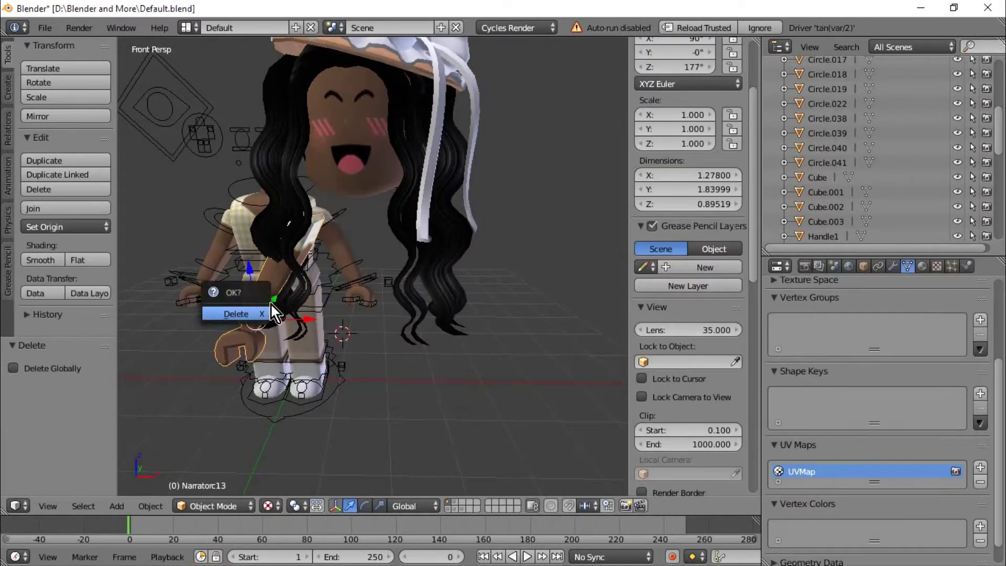
pyautogui.click(270, 304)
# - Select the imported head, hair and hat and move them along Y back onto the rigged body
pyautogui.hotkey('shift', 'f')
pyautogui.press('e')
pyautogui.click(372, 267)
pyautogui.rightClick(373, 266)
pyautogui.hotkey('shift', 'f')
pyautogui.press('a')
pyautogui.click(372, 266)
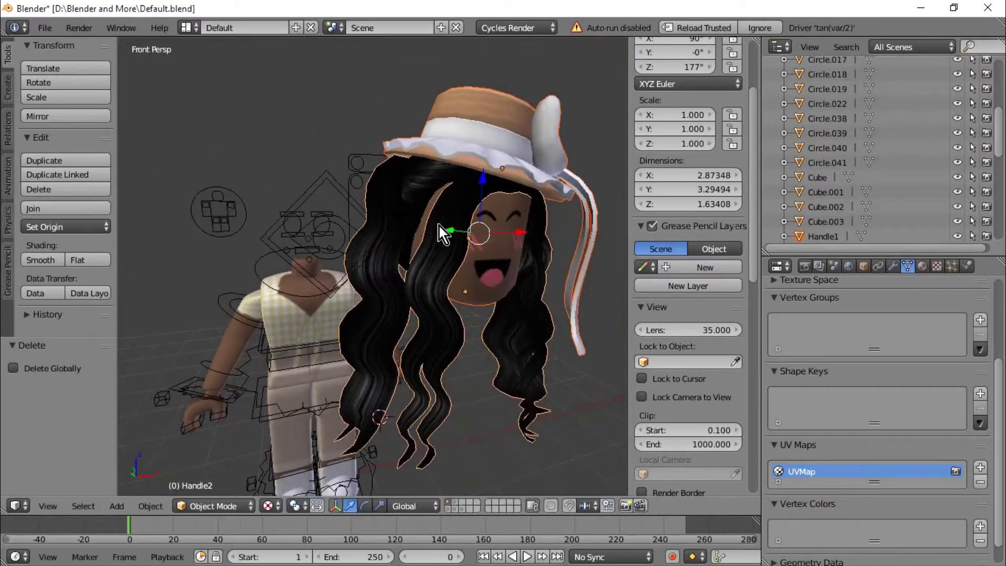
pyautogui.moveTo(439, 226); pyautogui.dragTo(382, 194)
# - Fine-tune the head, hair and hat position by about -0.015 on X and -0.013 on Z
pyautogui.hotkey('shift', 'f')
pyautogui.press('w')
pyautogui.moveTo(329, 246); pyautogui.dragTo(308, 234)
pyautogui.click(373, 267)
pyautogui.hotkey('shift', 'f')
pyautogui.press('w')
pyautogui.press('s')
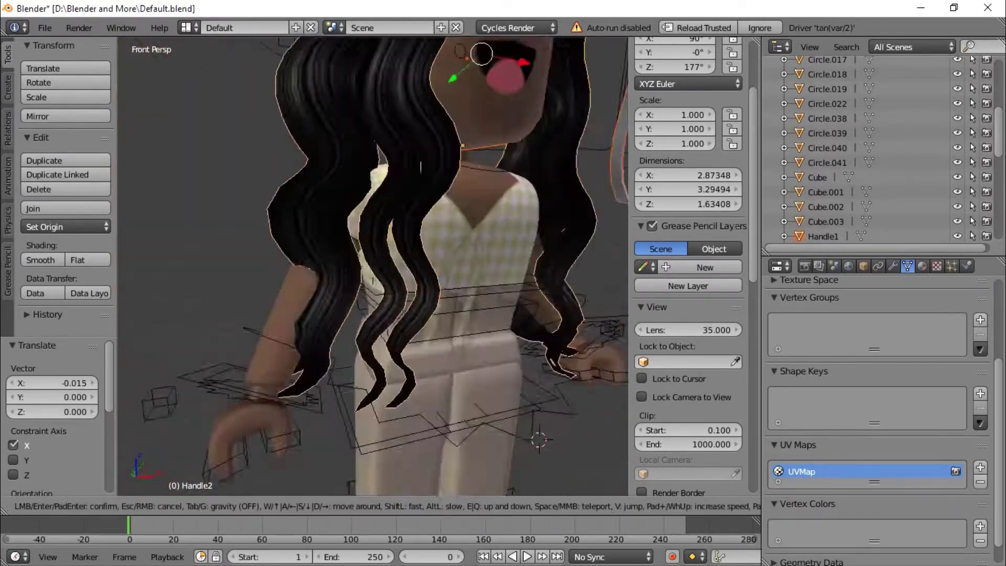
pyautogui.click(372, 266)
pyautogui.hotkey('shift', 'f')
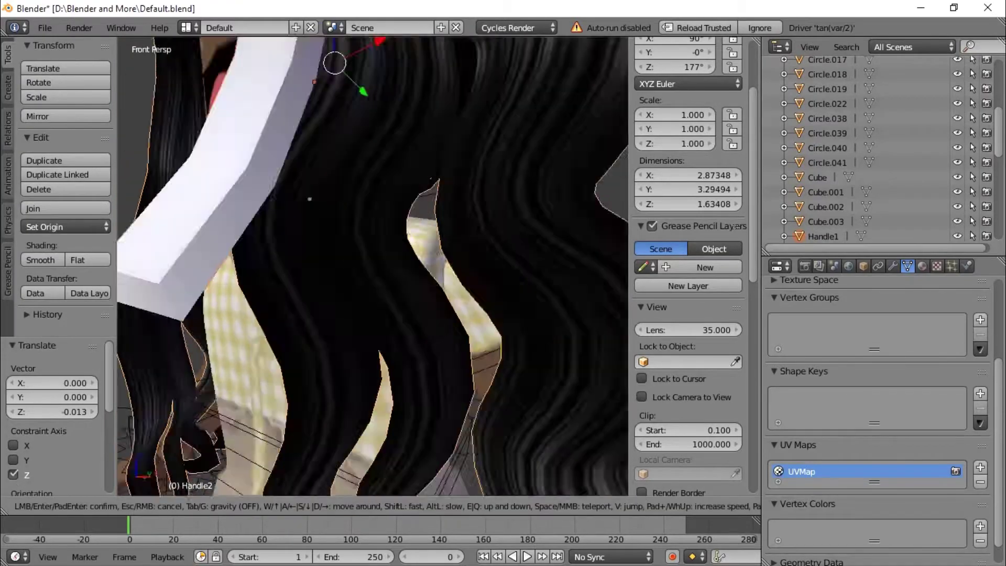
pyautogui.click(373, 278)
# - Rotate the head, hair and hat about -0.483° around Z to line up with the body
pyautogui.click(376, 505)
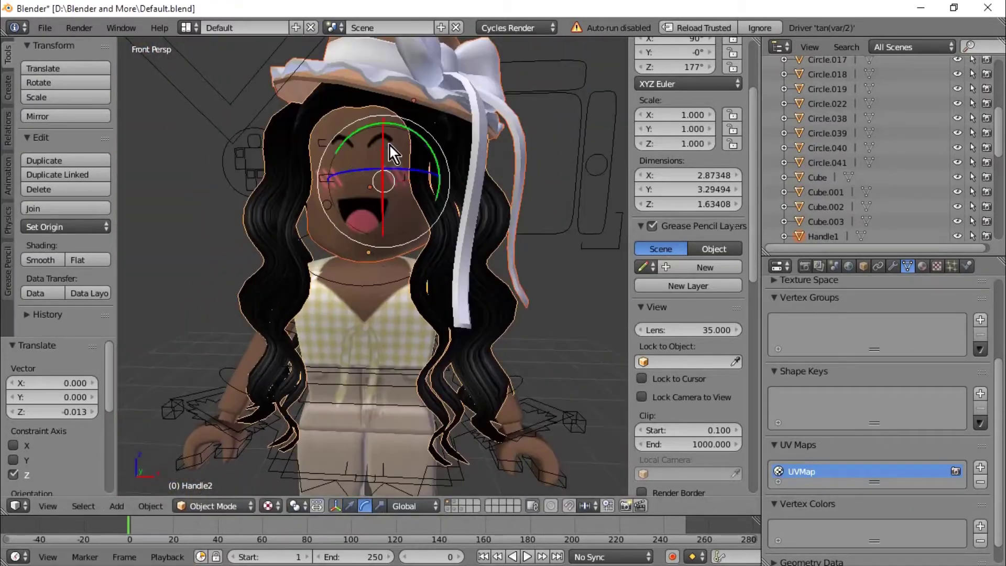
pyautogui.moveTo(351, 171); pyautogui.dragTo(352, 169)
pyautogui.hotkey('shift', 'f')
pyautogui.press('s')
pyautogui.click(373, 266)
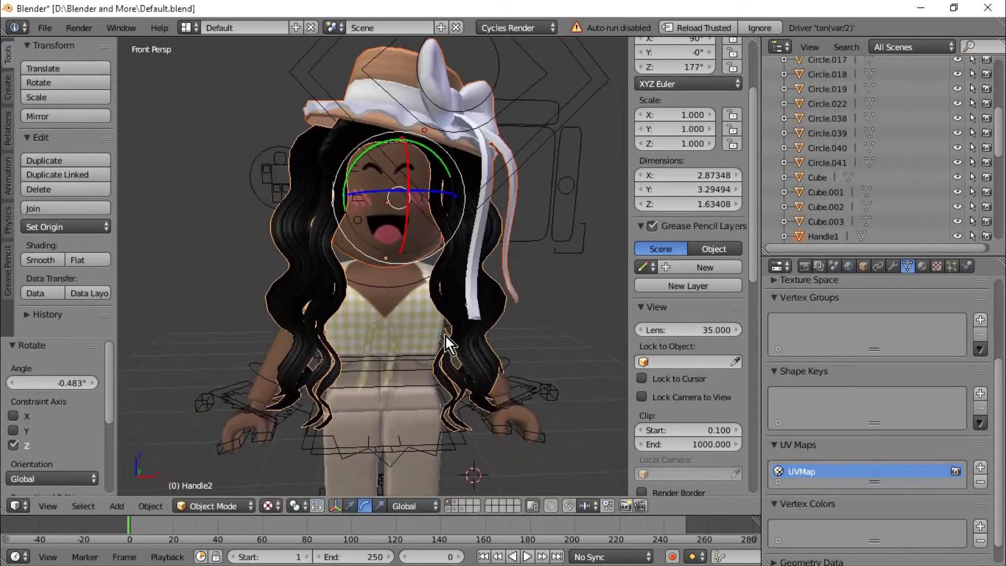
# - Import the garden scene as a Wavefront OBJ file alongside the rigged avatar
pyautogui.rightClick(511, 366)
pyautogui.hotkey('shift', 'f')
pyautogui.press('s')
pyautogui.click(373, 267)
pyautogui.click(44, 28)
pyautogui.moveTo(47, 308)
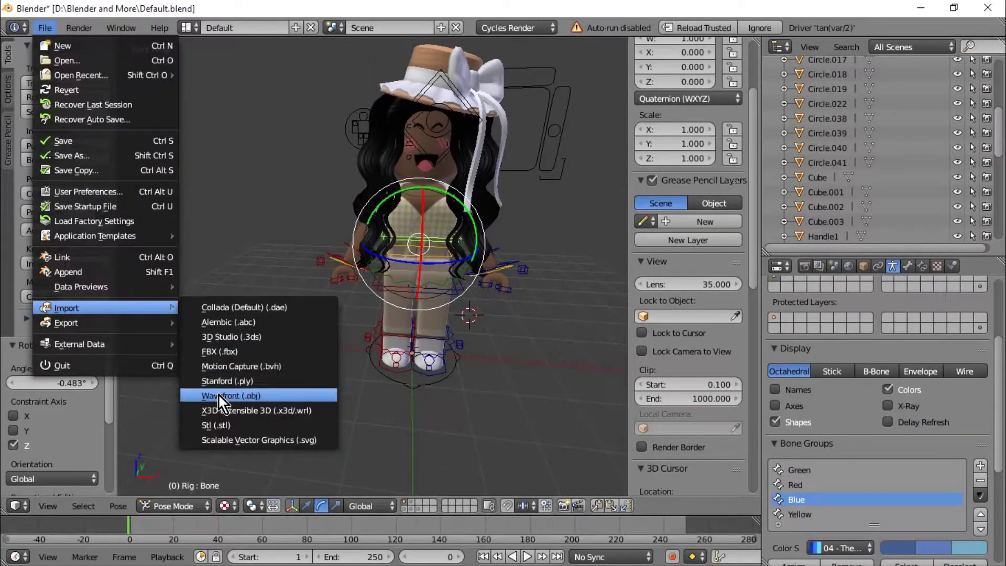
pyautogui.click(246, 393)
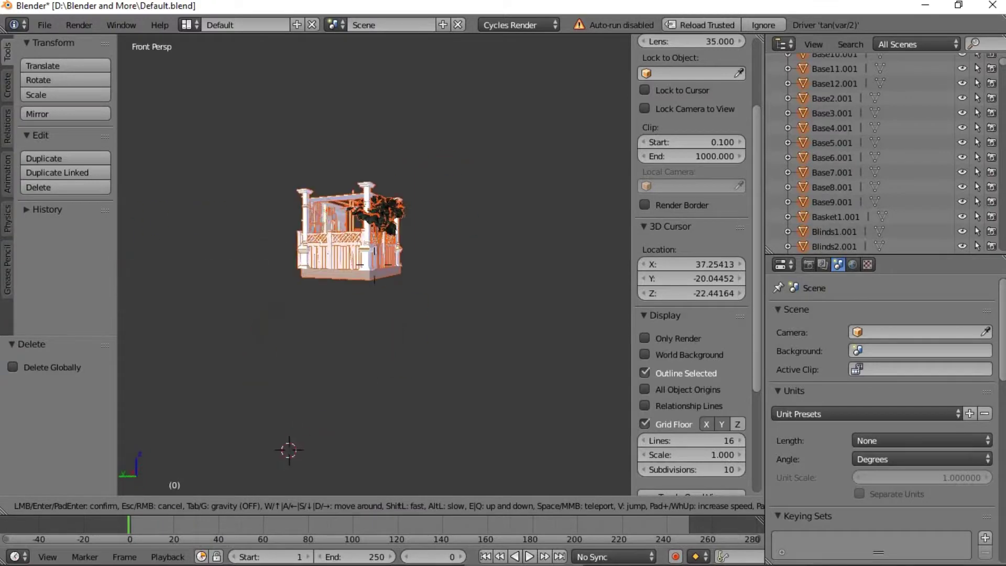
# - Select a single board of the imported garden scene's fence
pyautogui.press('w')
pyautogui.press('s')
pyautogui.click(375, 265)
pyautogui.press('c')
pyautogui.rightClick(391, 241)
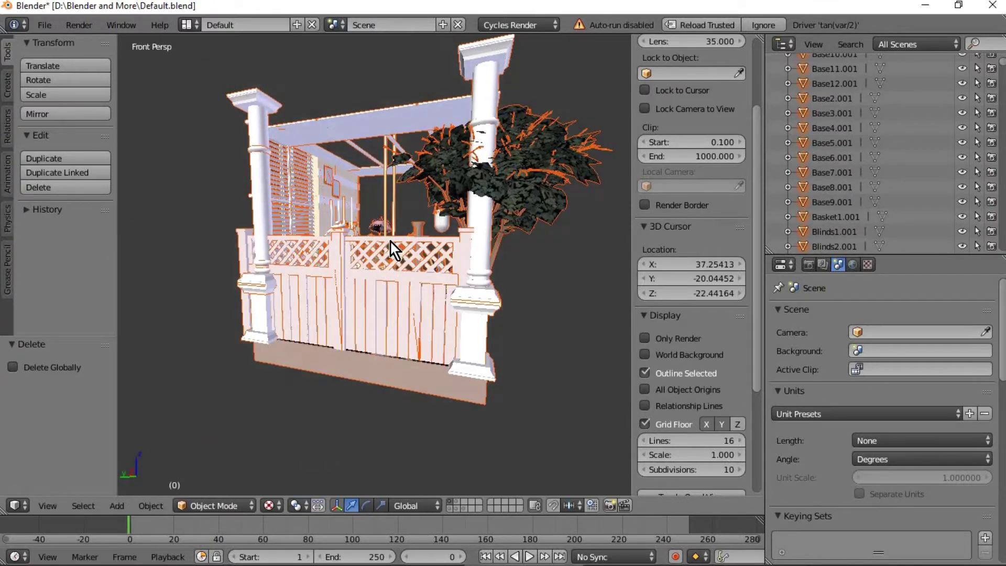
pyautogui.click(329, 295)
pyautogui.rightClick(328, 294)
pyautogui.press('c')
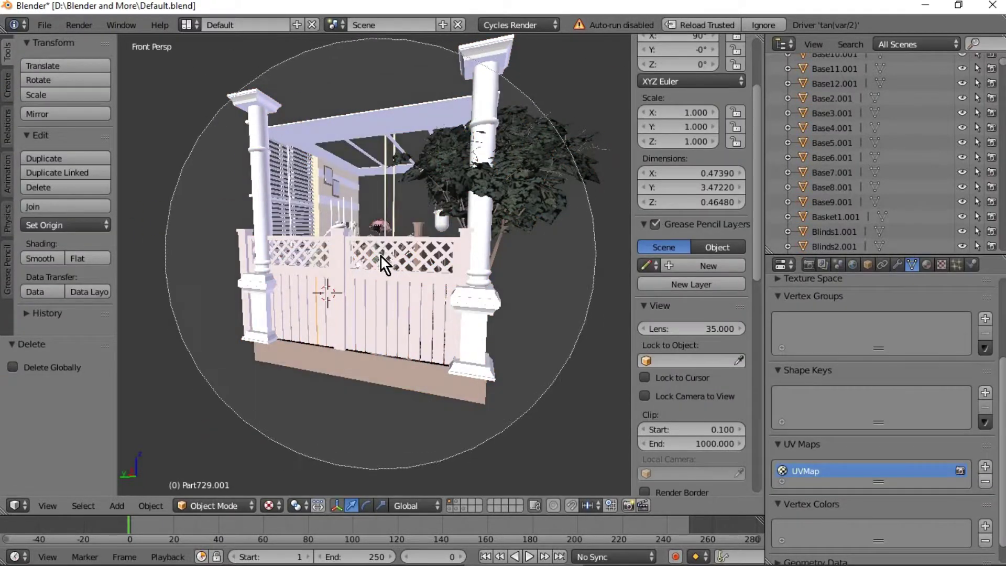
pyautogui.rightClick(466, 205)
# - Try to circle-select the pieces of the imported garden scene
pyautogui.hotkey('shift', 'f')
pyautogui.press('w')
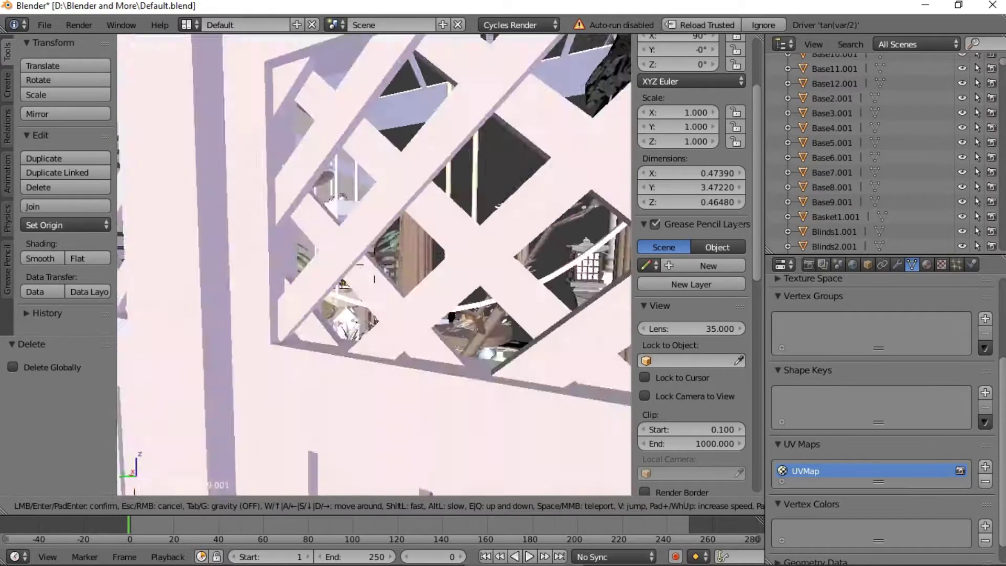
pyautogui.press('s')
pyautogui.click(375, 265)
pyautogui.press('c')
pyautogui.click(379, 319)
pyautogui.rightClick(422, 257)
pyautogui.hotkey('shift', 'f')
pyautogui.press('s')
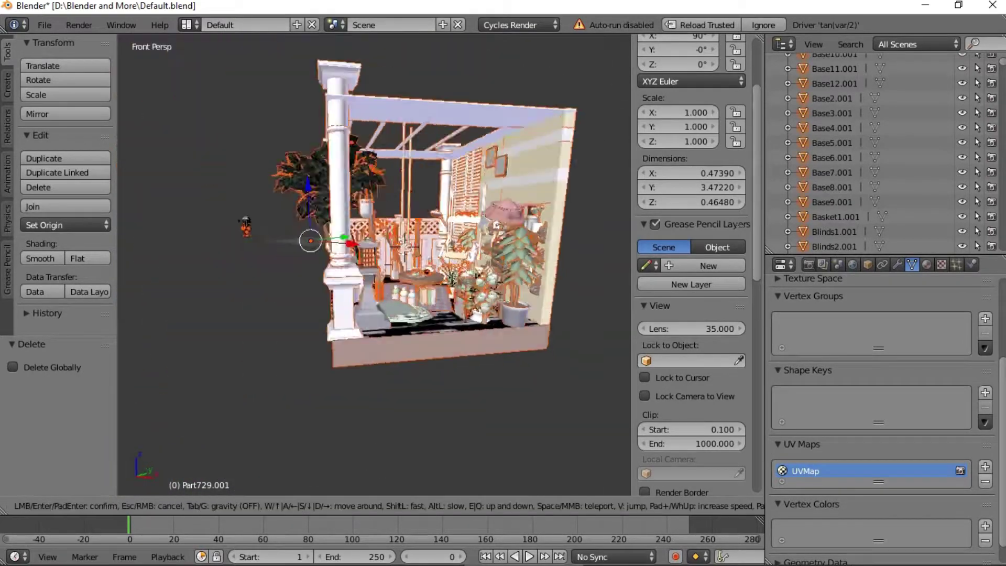
pyautogui.press('a')
pyautogui.click(375, 265)
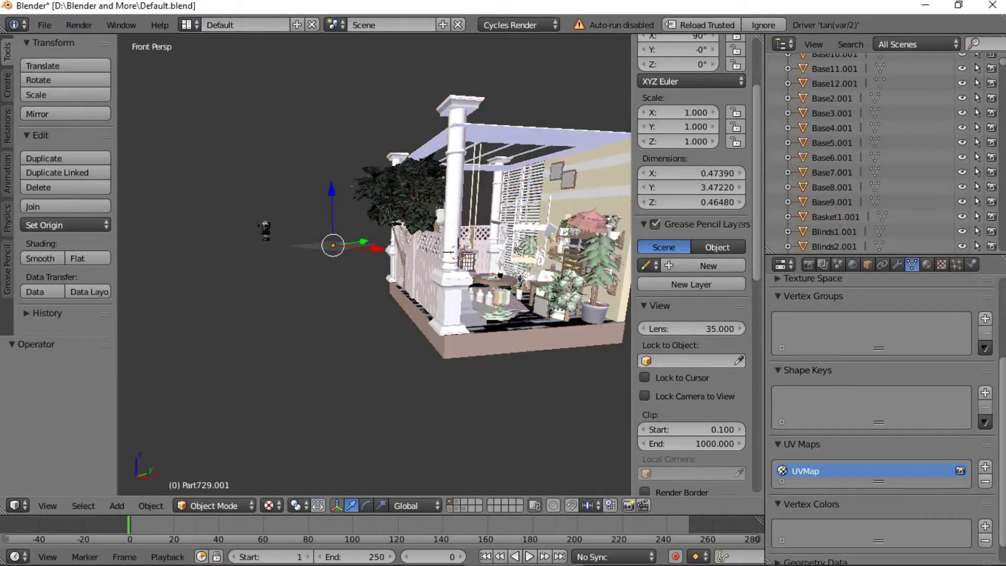
# - Circle-select all pieces of the imported garden scene, including the fence, pillars, plants and furniture
pyautogui.hotkey('shift', 'f')
pyautogui.press('w')
pyautogui.press('s')
pyautogui.click(375, 265)
pyautogui.press('c')
pyautogui.scroll(-2, 376, 250)
pyautogui.scroll(7, 398, 262)
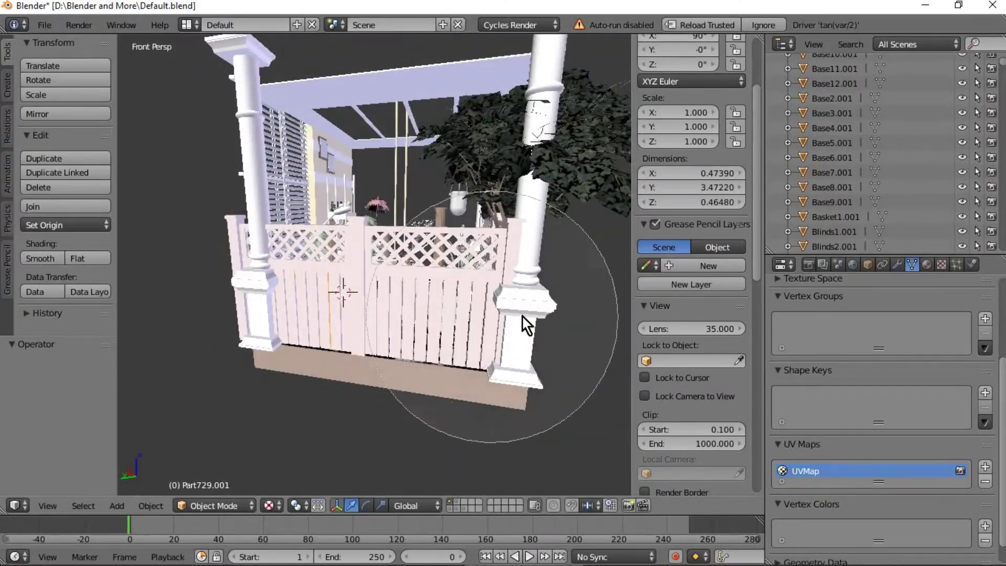
pyautogui.hotkey('shift', 'f')
pyautogui.scroll(3, 400, 269)
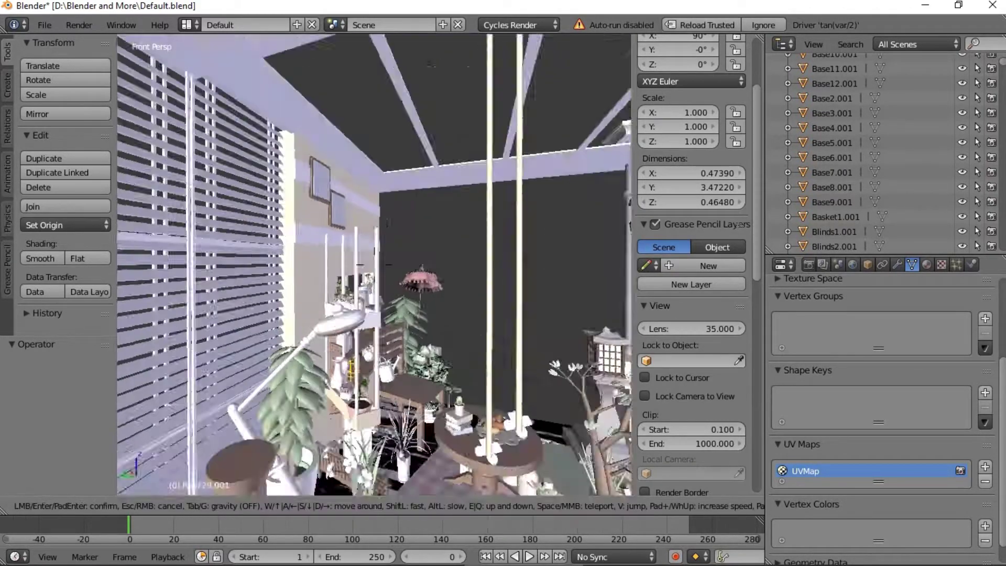
pyautogui.click(375, 332)
pyautogui.press('c')
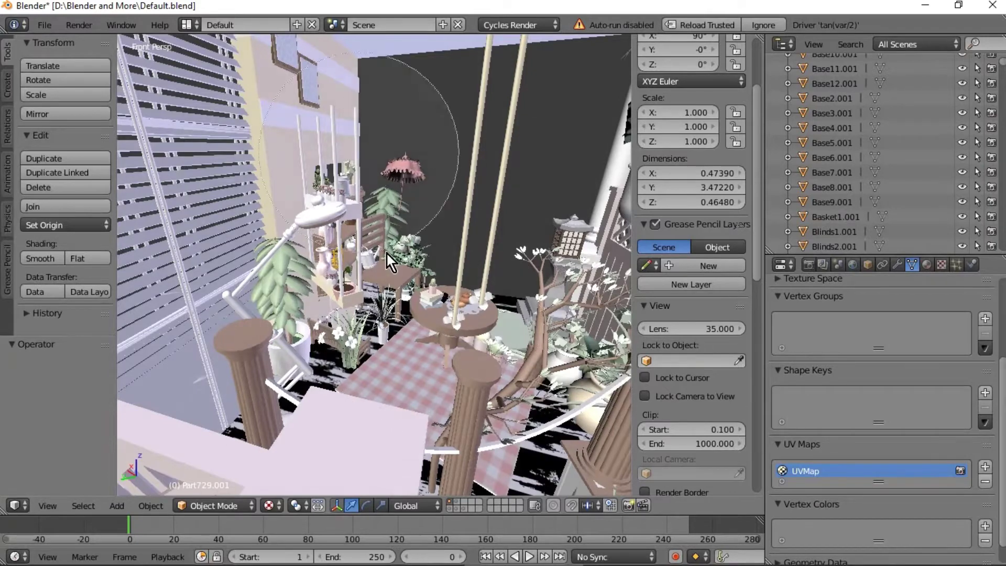
pyautogui.hotkey('shift', 'f')
pyautogui.click(477, 283)
pyautogui.hotkey('shift', 'f')
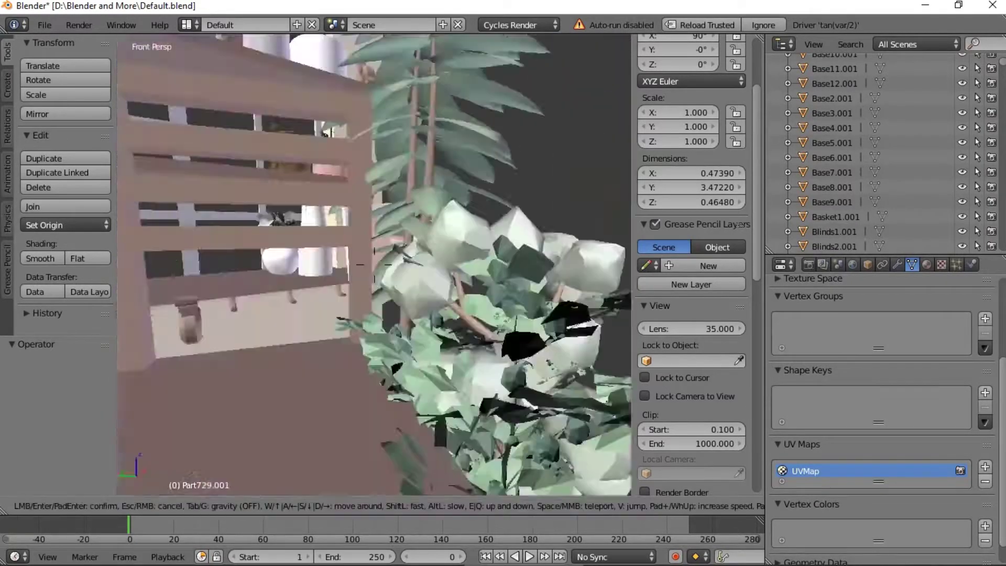
pyautogui.click(489, 339)
pyautogui.scroll(-4, 481, 278)
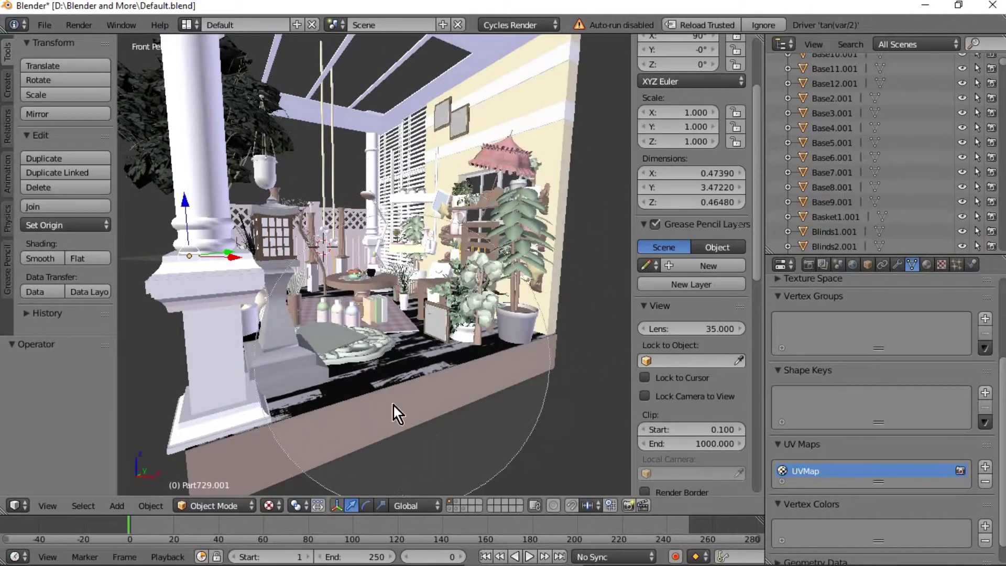
# - Try Geometry to Origin on the selected garden pieces, undo it, and apply Origin to Geometry instead
pyautogui.hotkey('shift', 'f')
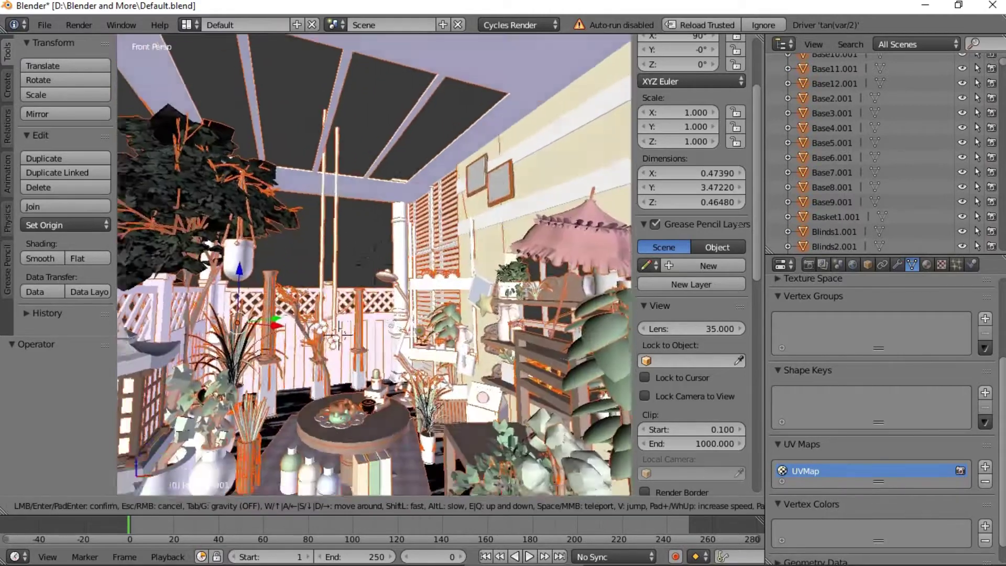
pyautogui.press('Escape')
pyautogui.click(93, 244)
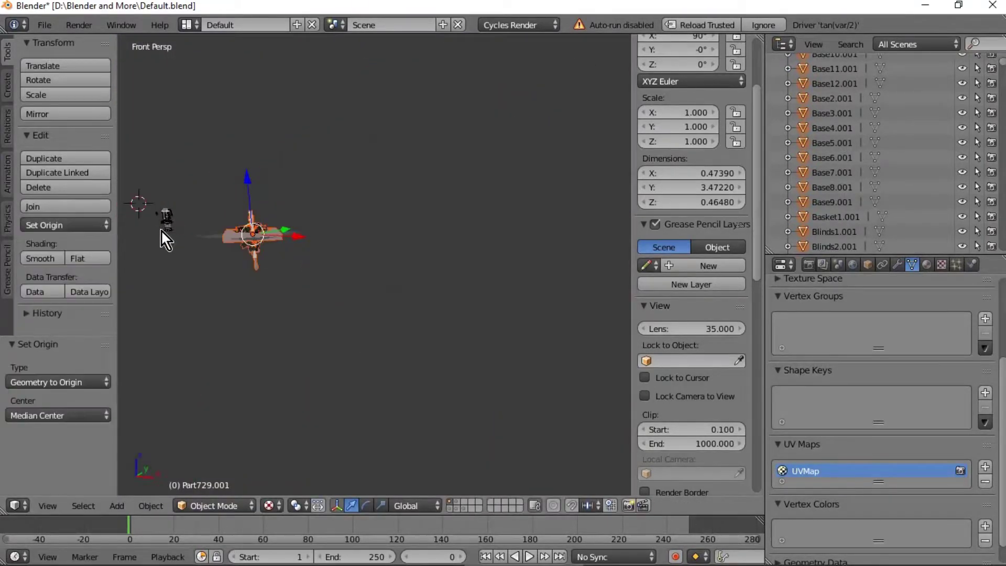
pyautogui.hotkey('ctrl', 'z')
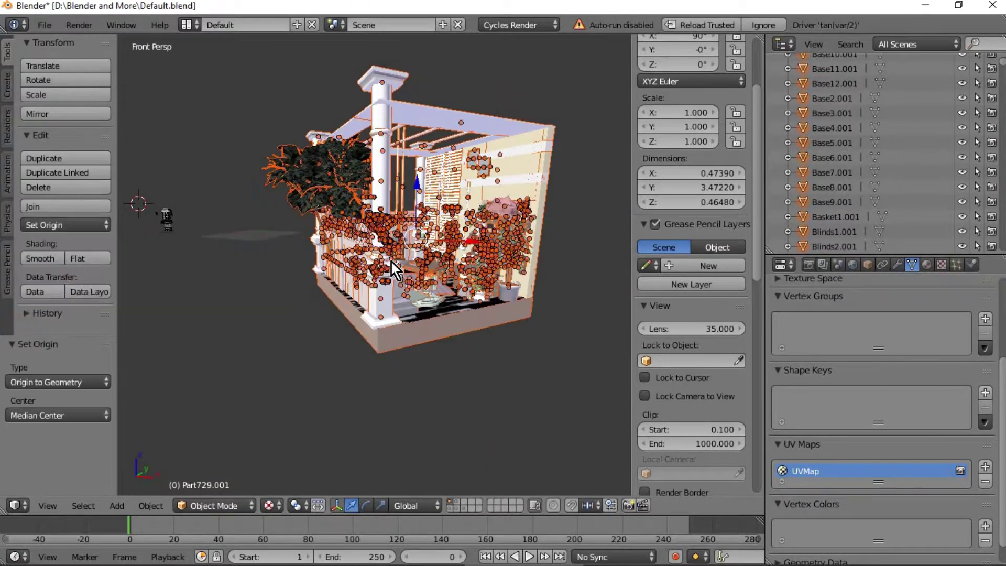
# - Raise the selected garden scene 0.835 along Z
pyautogui.moveTo(419, 170); pyautogui.dragTo(419, 153)
pyautogui.hotkey('shift', 'f')
pyautogui.press('w')
pyautogui.press('s')
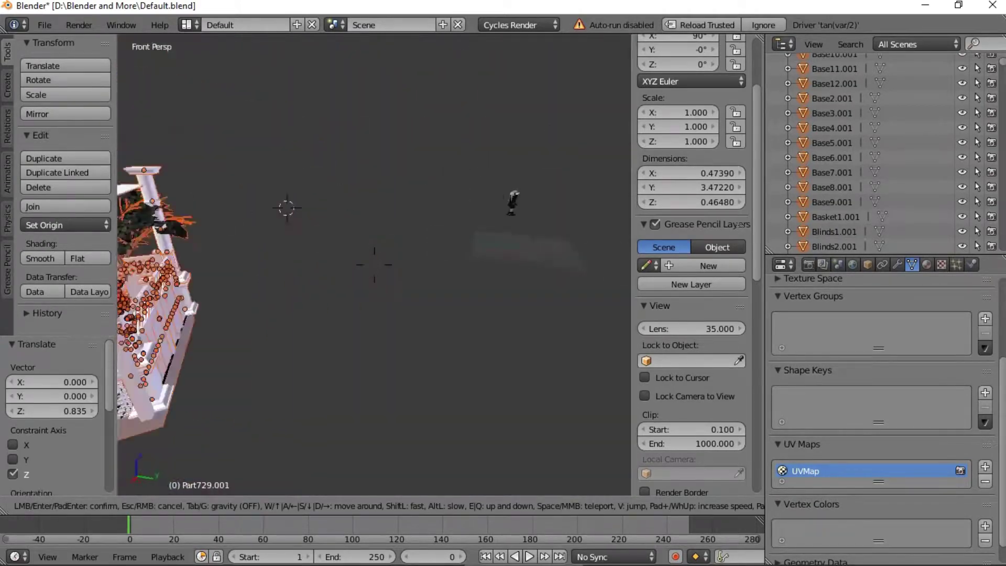
pyautogui.click(374, 264)
# - Move the garden scene onto the grid, shifting it 18.856 along Y and -20.601 along X
pyautogui.moveTo(216, 263); pyautogui.dragTo(499, 267)
pyautogui.moveTo(432, 211); pyautogui.dragTo(618, 259)
pyautogui.hotkey('shift', 'f')
pyautogui.click(374, 264)
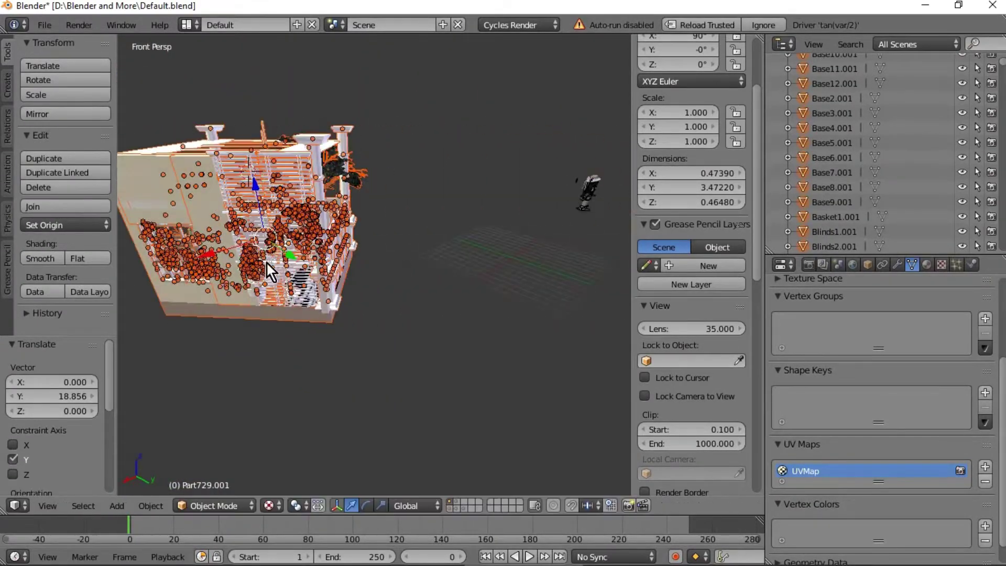
pyautogui.moveTo(291, 262); pyautogui.dragTo(381, 314)
pyautogui.moveTo(292, 325); pyautogui.dragTo(457, 243)
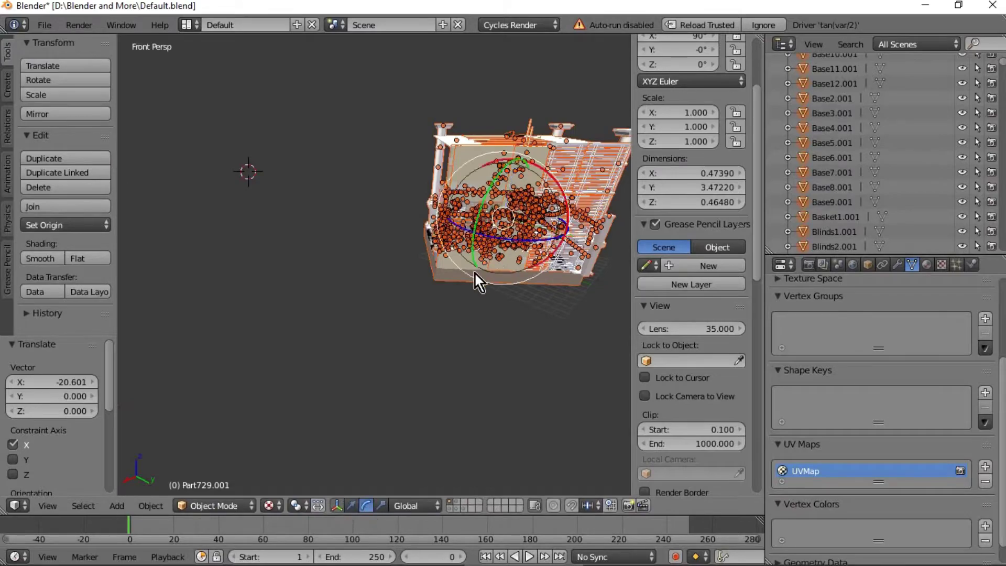
# - Rotate the garden scene 134° around Z
pyautogui.press('r')
pyautogui.press('z')
pyautogui.press('Return')
pyautogui.hotkey('shift', 'f')
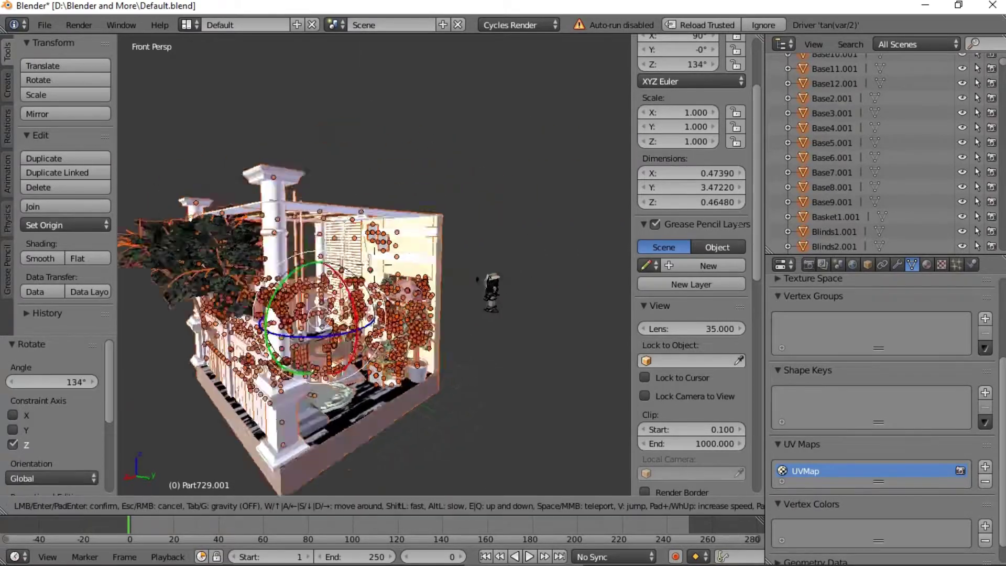
pyautogui.press('w')
pyautogui.click(374, 265)
# - Deselect the garden scene by picking a single part, and preview the interior around the table in Rendered shading
pyautogui.rightClick(509, 428)
pyautogui.hotkey('shift', 'f')
pyautogui.press('w')
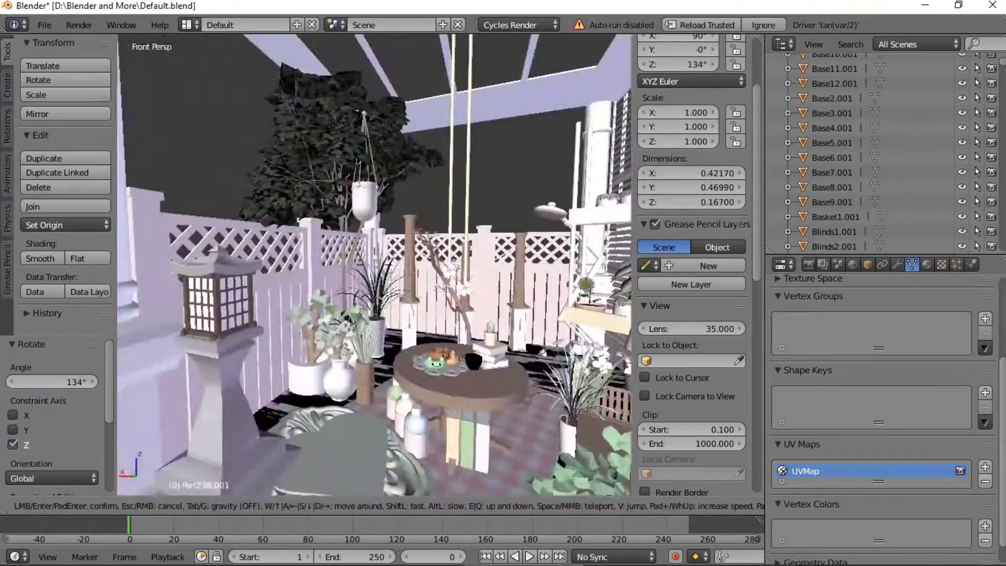
pyautogui.press('w')
pyautogui.press('s')
pyautogui.click(374, 265)
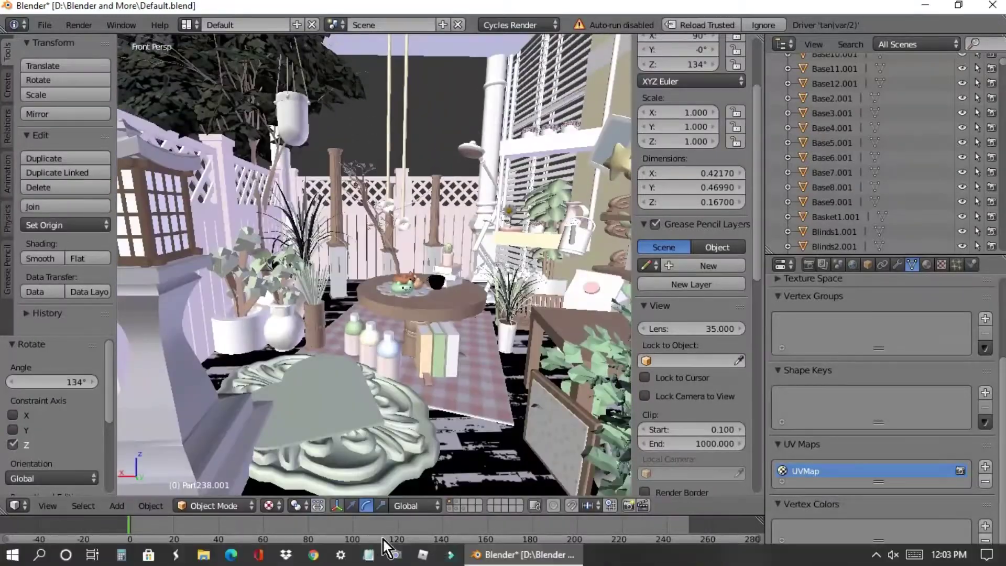
pyautogui.press('Return')
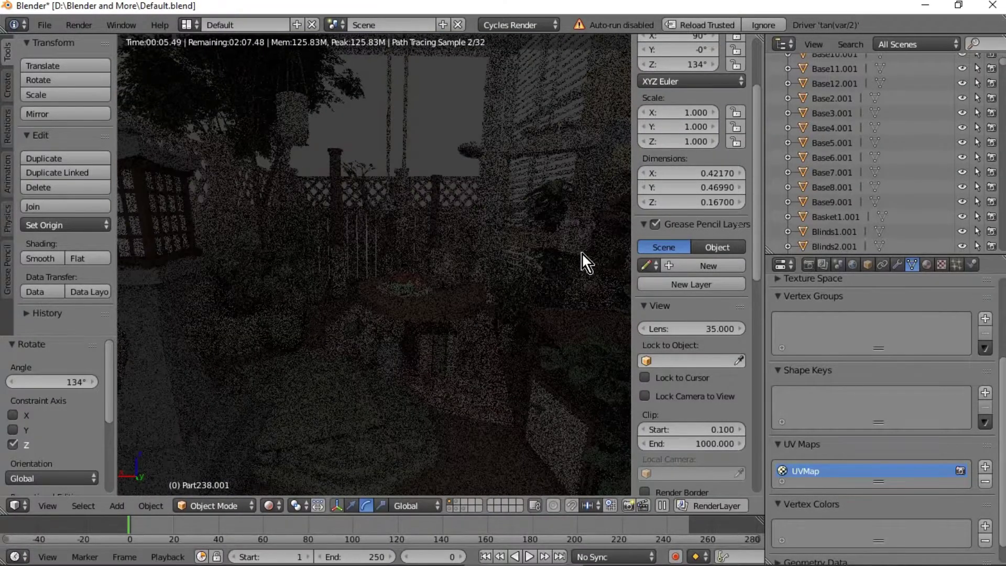
# - Try Ambient Occlusion in the world settings, turn it back off, and return the viewport to Texture shading
pyautogui.click(851, 264)
pyautogui.click(788, 434)
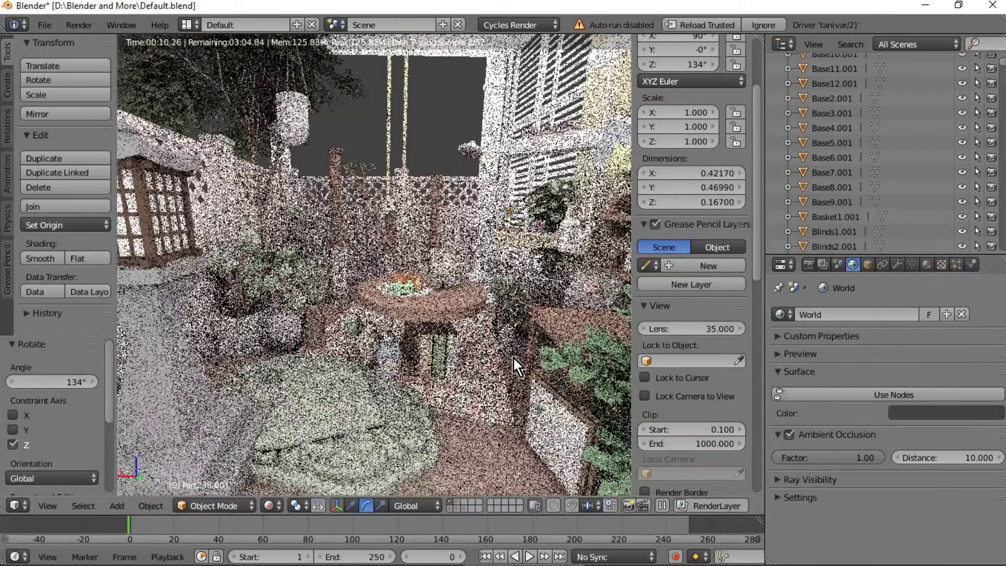
pyautogui.click(788, 433)
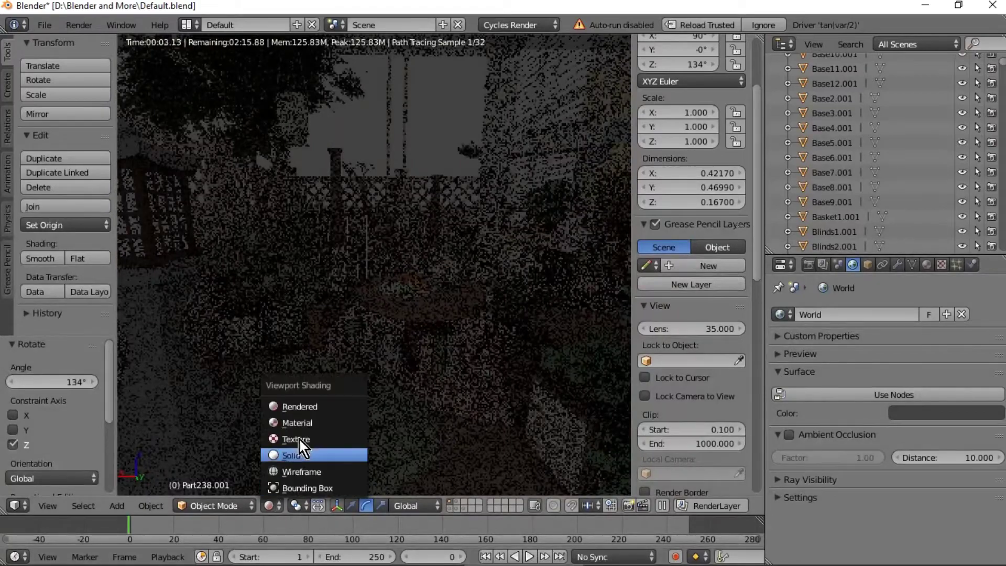
pyautogui.click(299, 438)
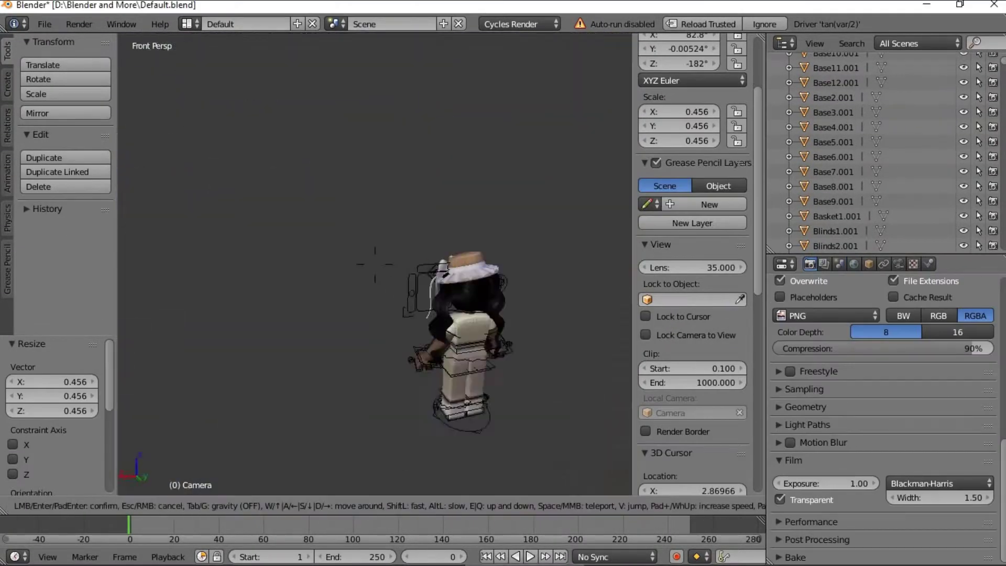
# - Circle-select the whole avatar with its rig controls and set the origins to geometry
pyautogui.scroll(5, 378, 271)
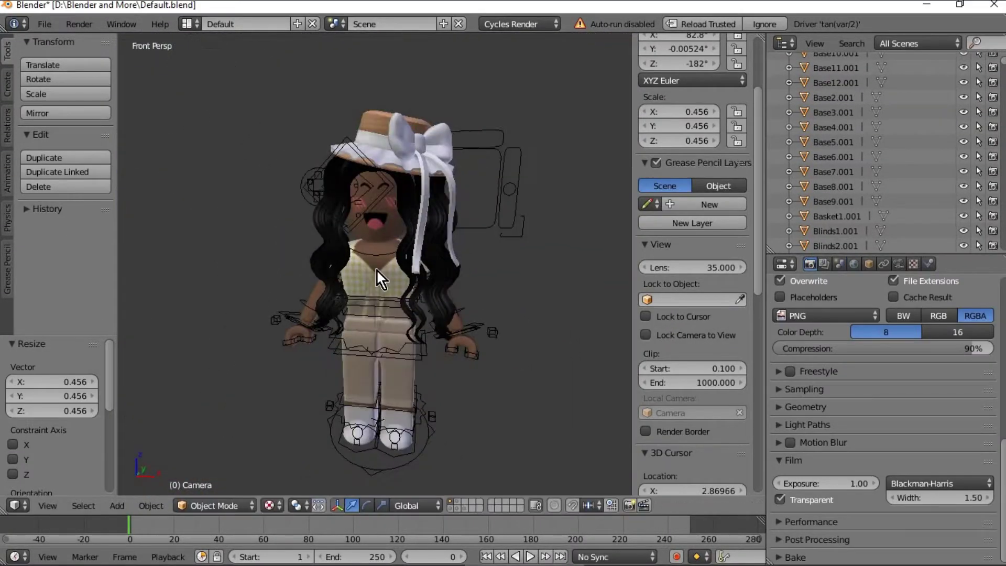
pyautogui.press('a')
pyautogui.press('c')
pyautogui.rightClick(327, 334)
pyautogui.rightClick(328, 334)
pyautogui.rightClick(390, 283)
pyautogui.press('c')
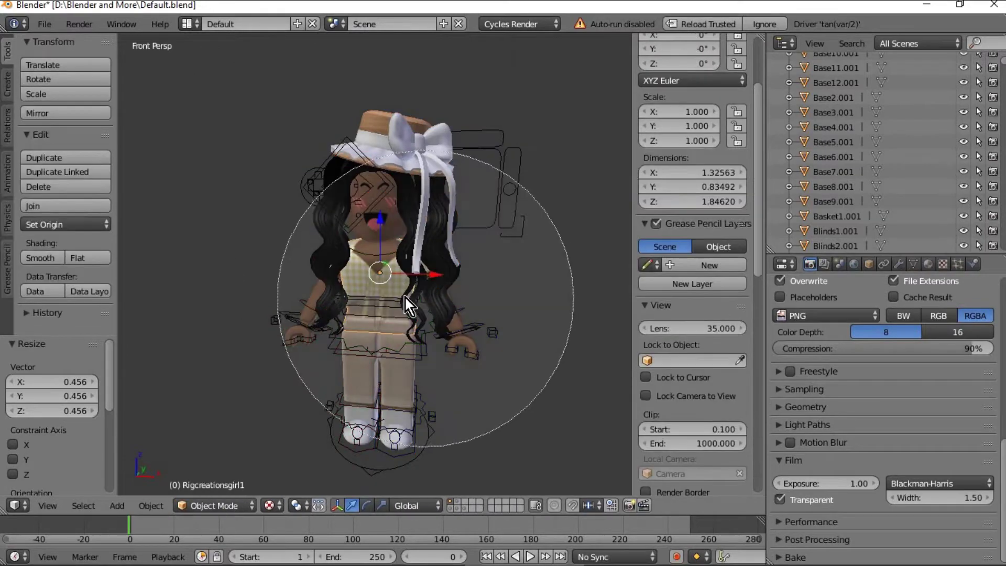
pyautogui.click(65, 225)
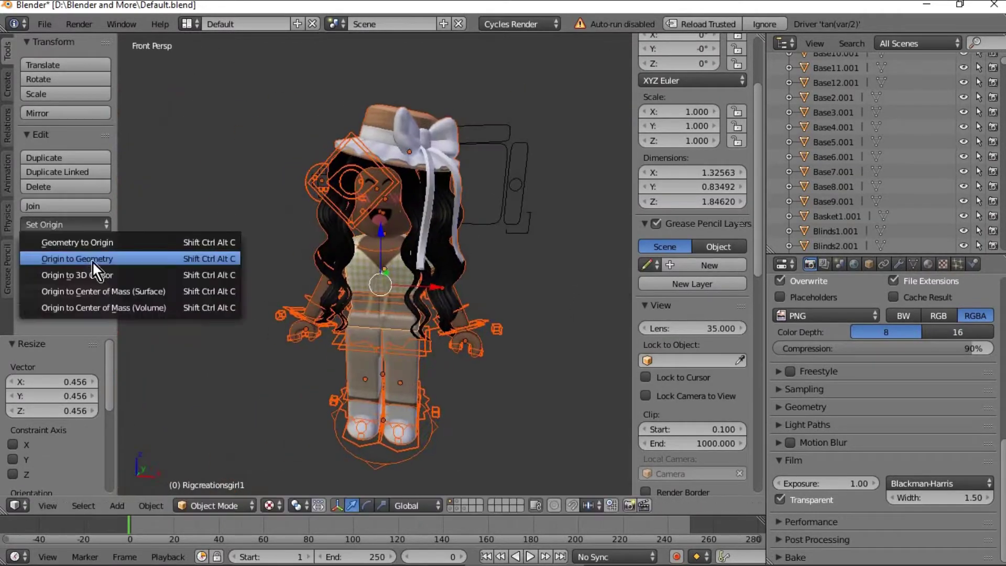
pyautogui.click(90, 259)
# - Move the avatar over to the garden scene, shifting it 40.991 and then 0.506 along X
pyautogui.moveTo(437, 288); pyautogui.dragTo(448, 288)
pyautogui.hotkey('shift', 'f')
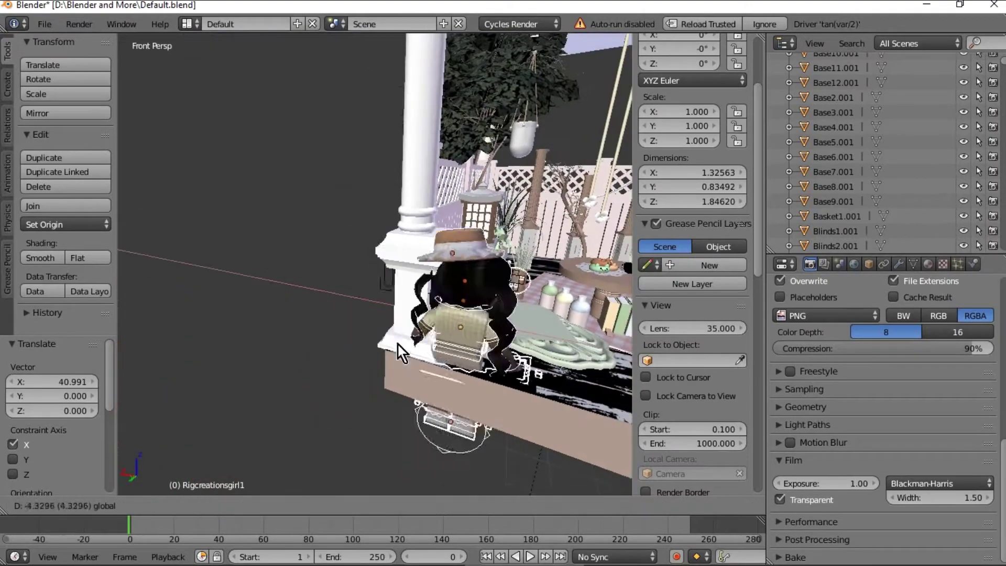
pyautogui.press('w')
pyautogui.click(374, 264)
# - Import the chair model and set its origins to geometry
pyautogui.click(47, 24)
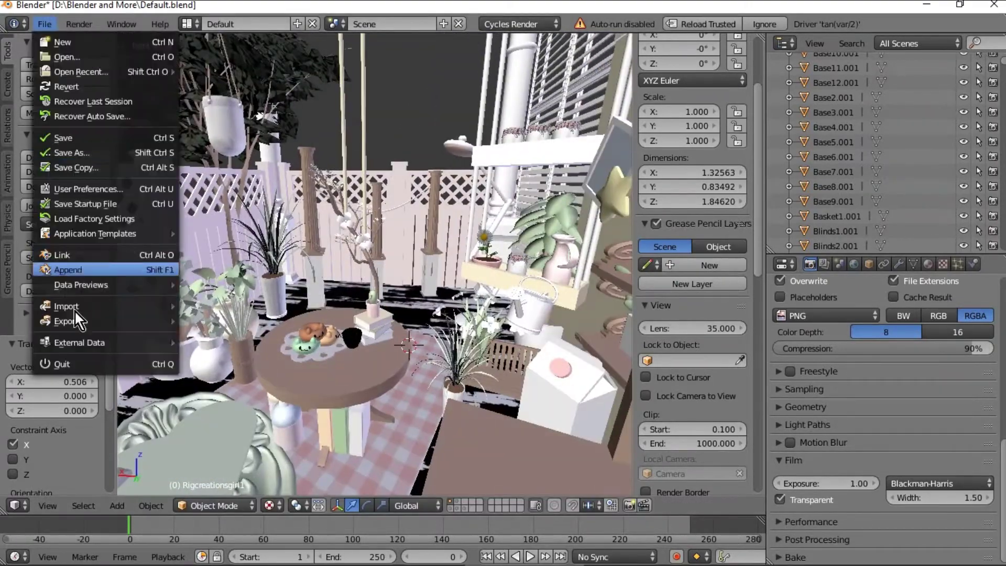
pyautogui.moveTo(79, 304)
pyautogui.click(209, 393)
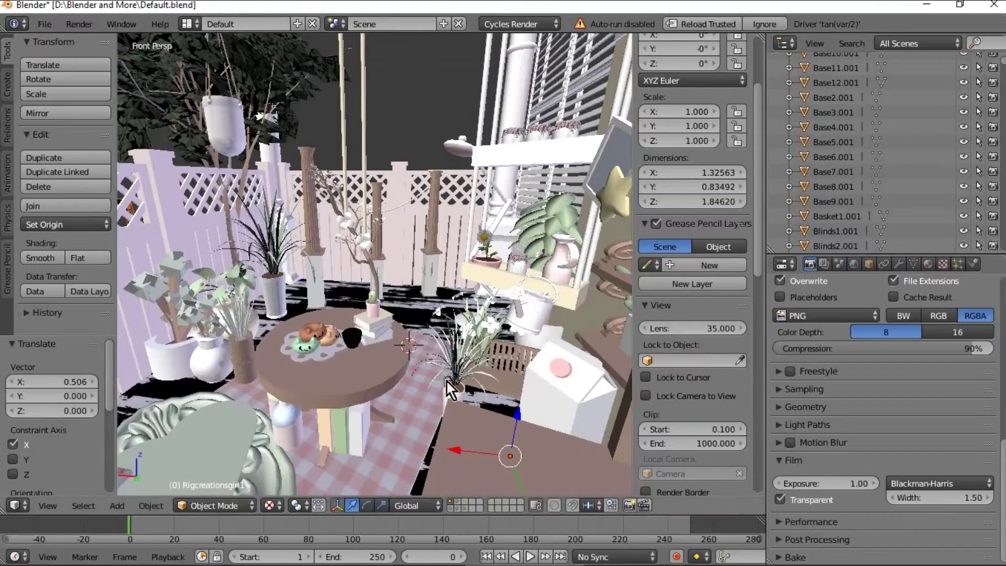
pyautogui.hotkey('shift', 'f')
pyautogui.press('s')
pyautogui.click(374, 264)
pyautogui.click(60, 228)
pyautogui.click(68, 255)
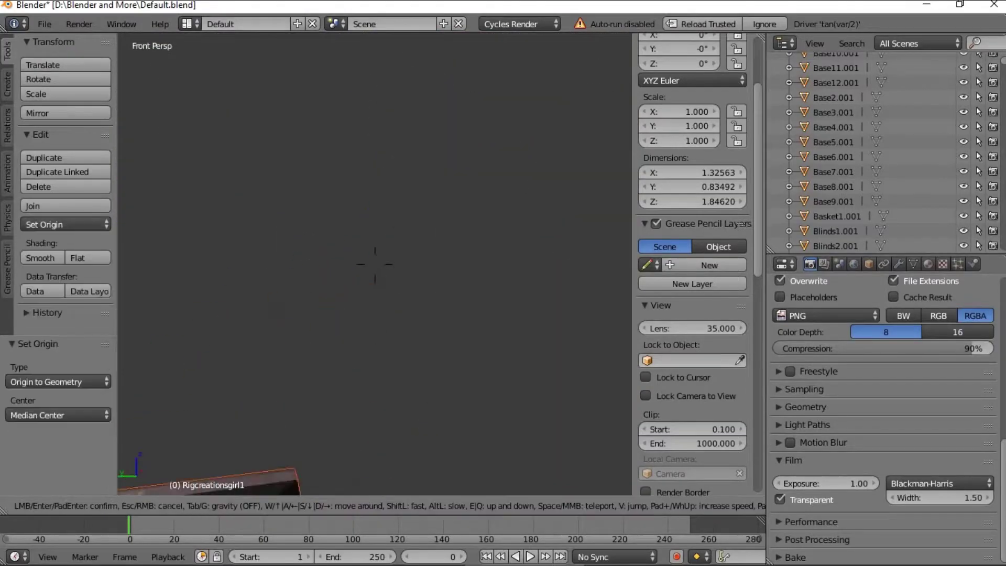
# - Move the imported chair toward the garden scene, shifting it -20.531 and then -32.492 along X
pyautogui.hotkey('shift', 'f')
pyautogui.press('w')
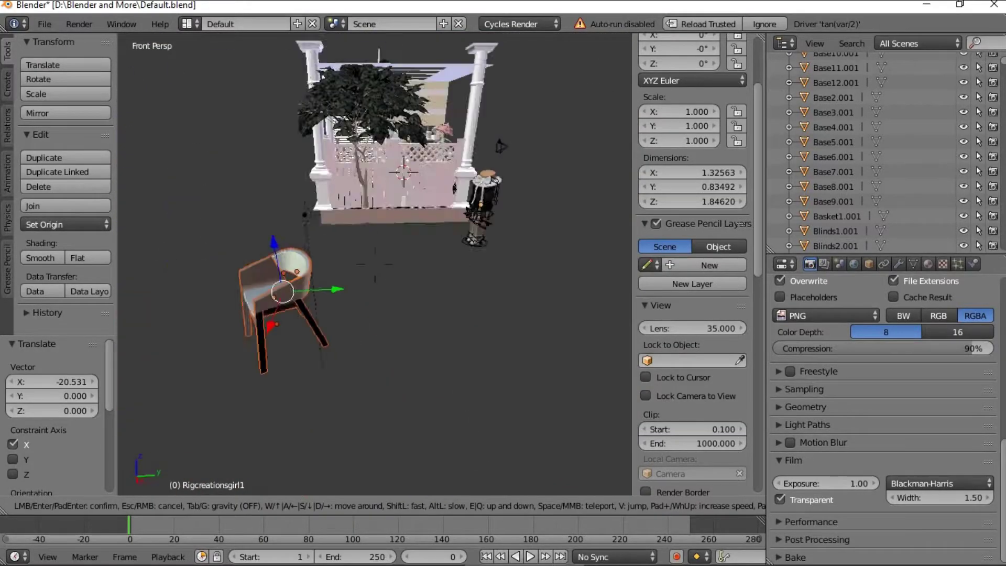
pyautogui.click(374, 264)
pyautogui.moveTo(351, 303); pyautogui.dragTo(501, 312)
pyautogui.moveTo(464, 216); pyautogui.dragTo(458, 210)
pyautogui.hotkey('shift', 'f')
pyautogui.press('w')
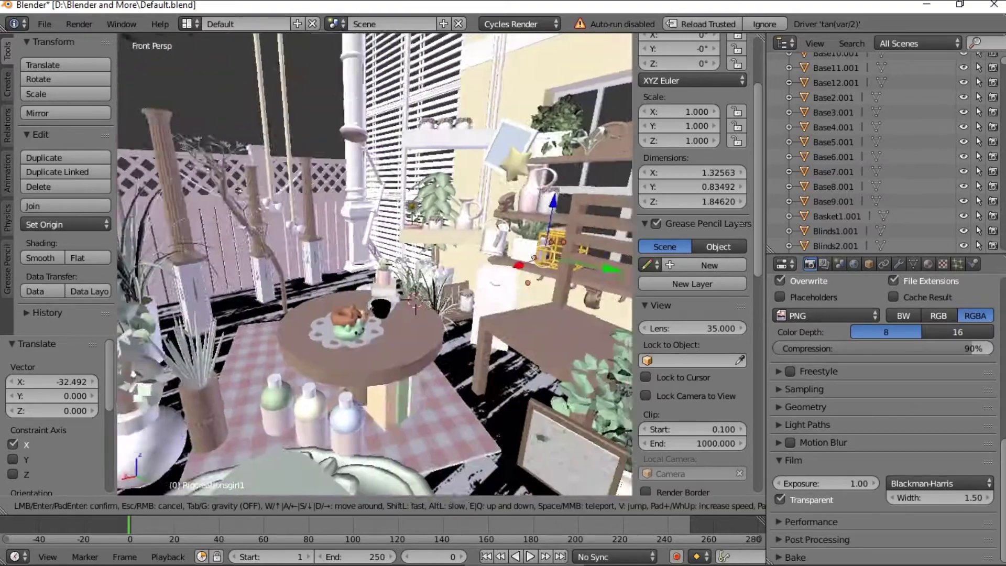
pyautogui.click(375, 264)
# - Move the chair 9.577 along X onto the checkered rug near the table
pyautogui.moveTo(386, 287); pyautogui.dragTo(340, 299)
pyautogui.hotkey('shift', 'f')
pyautogui.press('w')
pyautogui.press('s')
pyautogui.press('w')
pyautogui.click(374, 264)
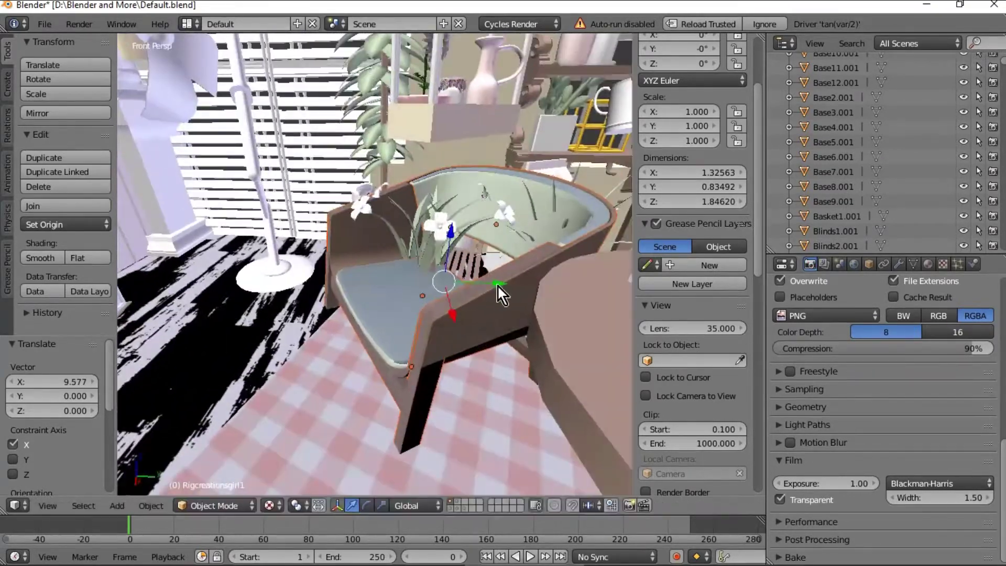
# - Shift the chair along Y and 1.476 along X to the fence side of the rug
pyautogui.moveTo(498, 288); pyautogui.dragTo(361, 280)
pyautogui.moveTo(289, 306); pyautogui.dragTo(329, 365)
pyautogui.hotkey('shift', 'f')
pyautogui.press('s')
pyautogui.press('w')
pyautogui.click(374, 264)
# - Preview the chair in Rendered shading and switch the viewport back to Texture shading
pyautogui.click(272, 505)
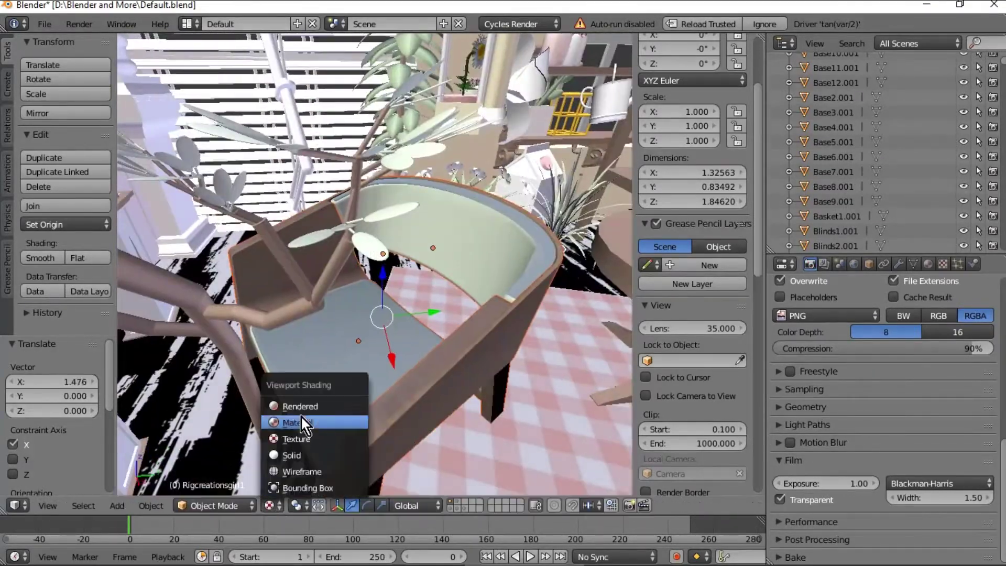
pyautogui.click(336, 406)
pyautogui.click(275, 505)
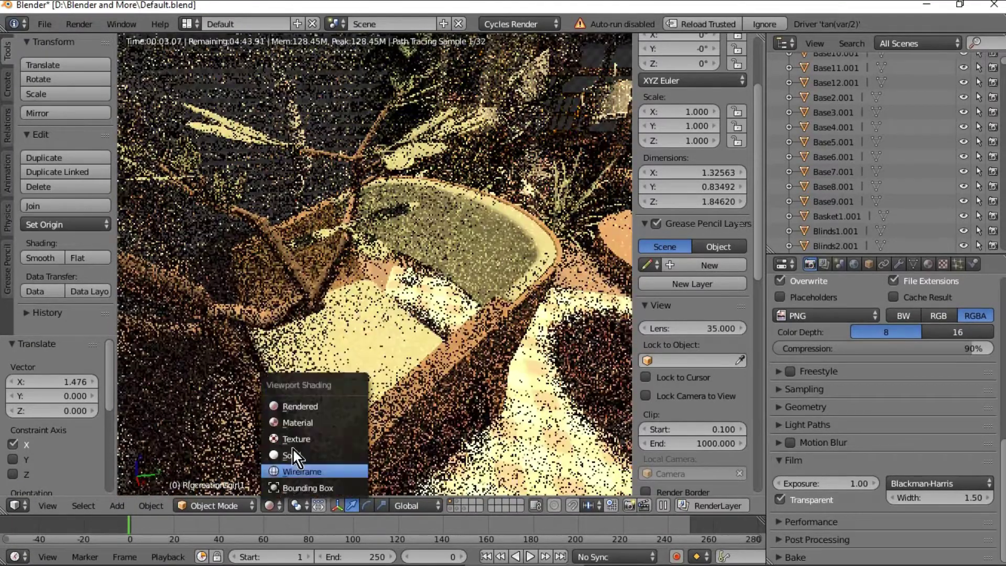
pyautogui.click(297, 439)
# - Rotate the chair 112° around Z so its seat faces the table
pyautogui.hotkey('shift', 'f')
pyautogui.press('s')
pyautogui.press('d')
pyautogui.click(374, 264)
pyautogui.click(366, 506)
pyautogui.moveTo(350, 281); pyautogui.dragTo(478, 292)
pyautogui.hotkey('shift', 'f')
pyautogui.press('s')
pyautogui.press('w')
pyautogui.press('s')
pyautogui.click(374, 264)
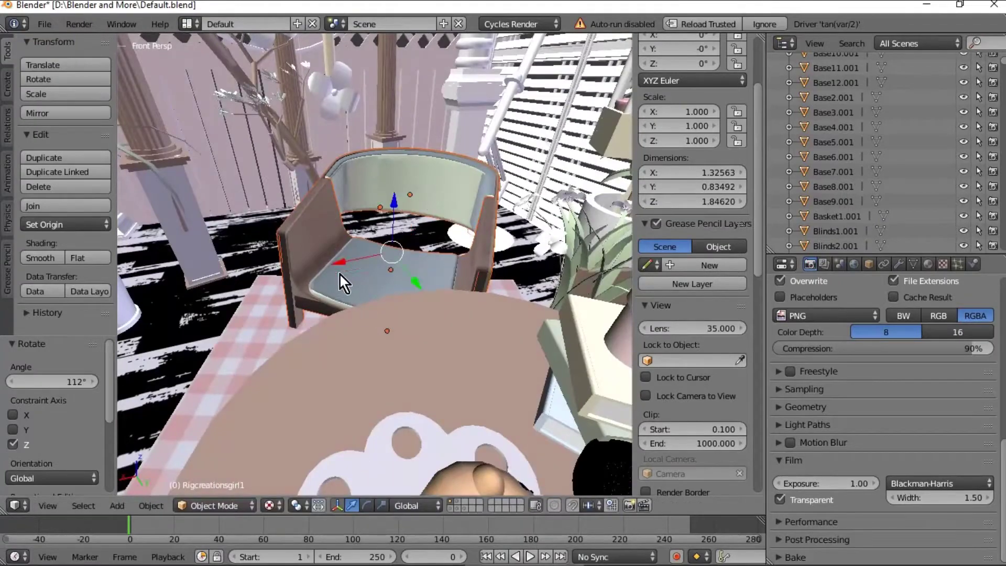
# - Fine-tune the chair's place behind the table along X and Y, ending with a 0.532 shift along Y
pyautogui.moveTo(341, 263); pyautogui.dragTo(317, 268)
pyautogui.moveTo(392, 285); pyautogui.dragTo(452, 283)
pyautogui.moveTo(390, 286); pyautogui.dragTo(348, 288)
pyautogui.moveTo(445, 307)
pyautogui.mouseDown()
pyautogui.moveTo(426, 263)
pyautogui.moveTo(445, 300)
pyautogui.mouseUp()
pyautogui.hotkey('shift', 'f')
pyautogui.press('w')
pyautogui.press('Return')
# - Return to the avatar beside the garden and select its rig together with the objects in its group
pyautogui.hotkey('shift', 'f')
pyautogui.press('s')
pyautogui.press('d')
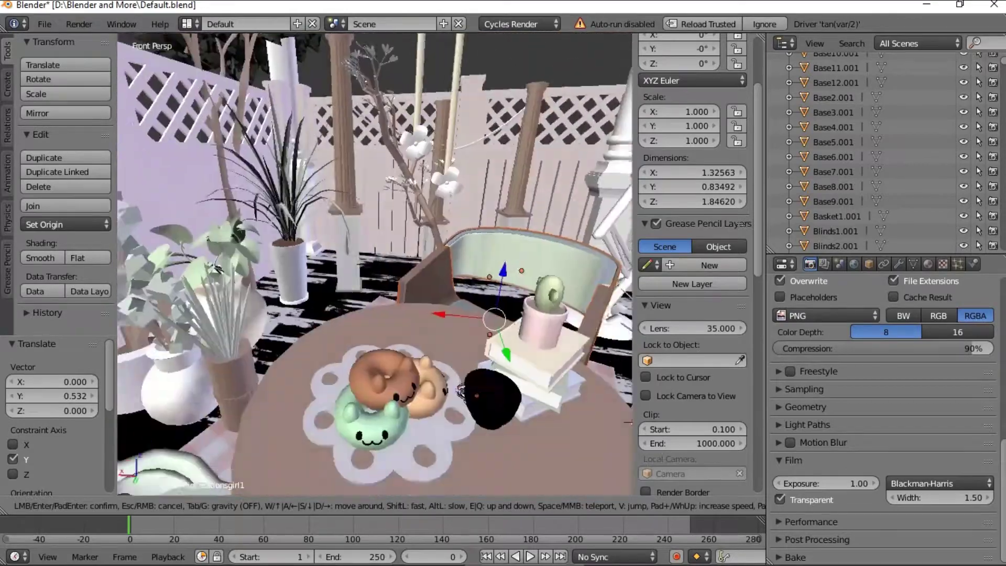
pyautogui.press('w')
pyautogui.press('s')
pyautogui.press('w')
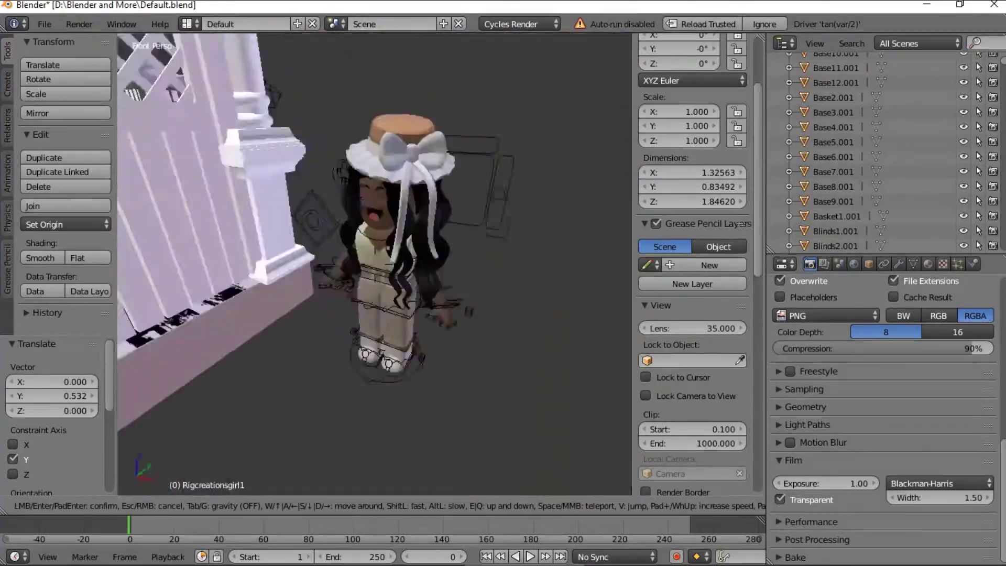
pyautogui.press('Return')
pyautogui.rightClick(346, 324)
pyautogui.click(320, 335)
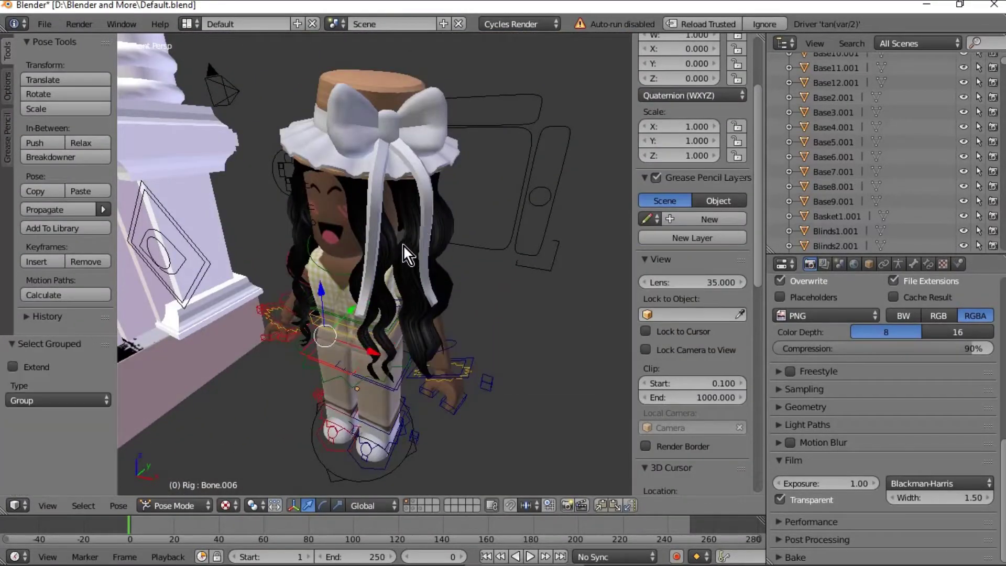
# - Add the avatar's hair, hat and remaining separate pieces to the selection
pyautogui.keyDown('shift'); pyautogui.rightClick(399, 244); pyautogui.keyUp('shift')
pyautogui.keyDown('shift'); pyautogui.rightClick(339, 249); pyautogui.keyUp('shift')
pyautogui.keyDown('shift'); pyautogui.rightClick(419, 180); pyautogui.keyUp('shift')
pyautogui.hotkey('shift', 'f')
pyautogui.press('w')
pyautogui.click(302, 225)
pyautogui.keyDown('shift'); pyautogui.rightClick(303, 225); pyautogui.keyUp('shift')
# - Move the selected avatar and its rig 10.018 in the negative X direction into the garden
pyautogui.moveTo(390, 298); pyautogui.dragTo(473, 286)
pyautogui.hotkey('shift', 'f')
pyautogui.press('w')
pyautogui.click(261, 253)
pyautogui.moveTo(454, 238); pyautogui.dragTo(455, 239)
pyautogui.hotkey('shift', 'f')
pyautogui.press('w')
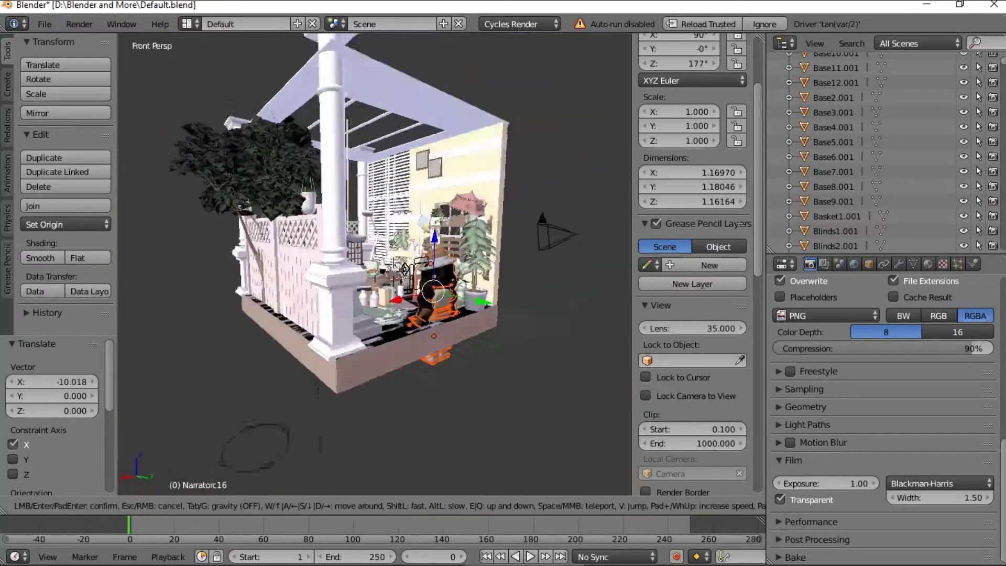
pyautogui.click(463, 442)
# - Rotate the avatar 154° around Z so she faces the table from the chair's side
pyautogui.moveTo(464, 442); pyautogui.dragTo(397, 281)
pyautogui.hotkey('shift', 'f')
pyautogui.press('w')
pyautogui.press('s')
# - Raise the avatar 1.172 along Z to bring her up to the chair's seat
pyautogui.click(354, 500)
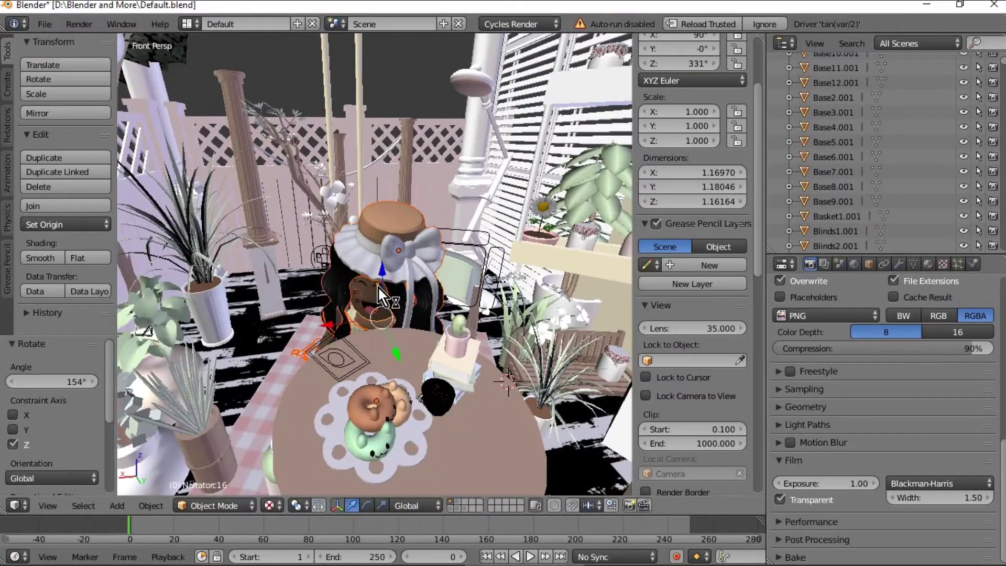
pyautogui.press('g')
pyautogui.press('z')
pyautogui.click(381, 293)
# - Scale the avatar down to about 0.834 in X, 0.833 in Y and 0.872 in Z to fit the chair
pyautogui.hotkey('shift', 'f')
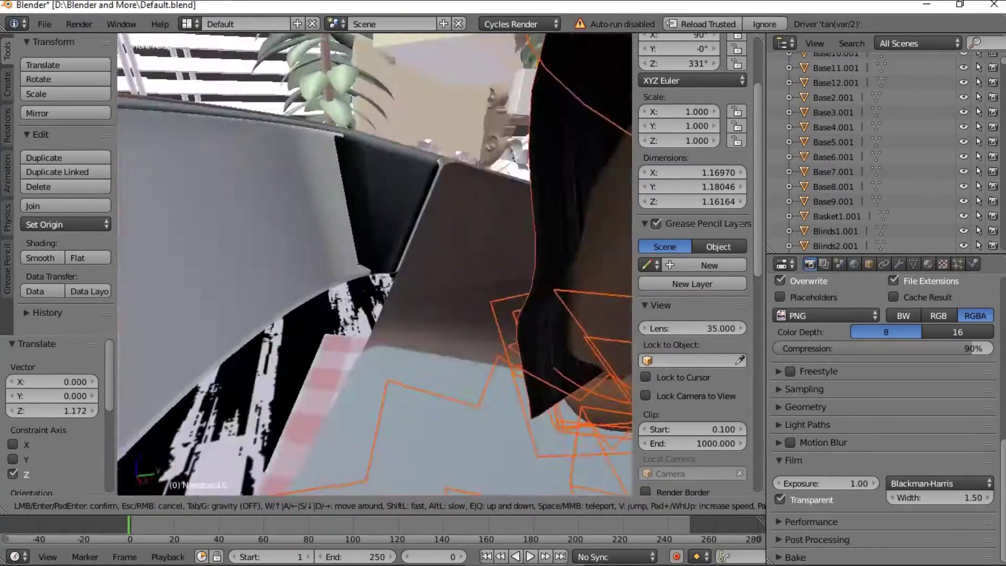
pyautogui.press('s')
pyautogui.press('w')
pyautogui.press('s')
pyautogui.click(375, 264)
pyautogui.hotkey('shift', 'f')
pyautogui.press('w')
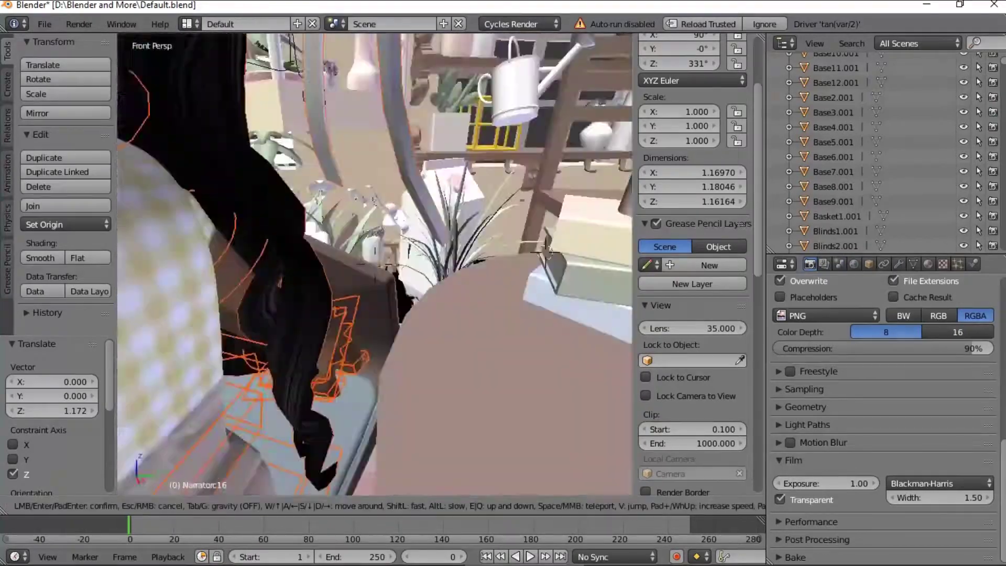
pyautogui.press('s')
pyautogui.click(375, 264)
pyautogui.click(380, 503)
pyautogui.moveTo(334, 287)
pyautogui.mouseDown()
pyautogui.moveTo(361, 278)
pyautogui.moveTo(351, 286)
pyautogui.mouseUp()
pyautogui.moveTo(369, 205); pyautogui.dragTo(413, 268)
# - Select the avatar's upper leg bone and swing it toward the table, finishing with a -36.5° turn around Z
pyautogui.hotkey('shift', 'f')
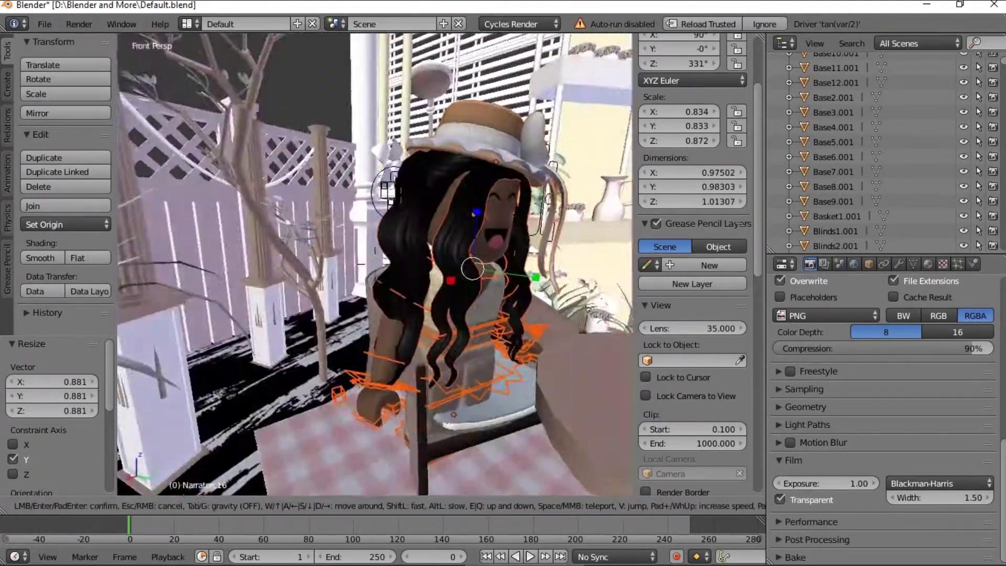
pyautogui.press('s')
pyautogui.click(376, 264)
pyautogui.rightClick(438, 328)
pyautogui.rightClick(413, 339)
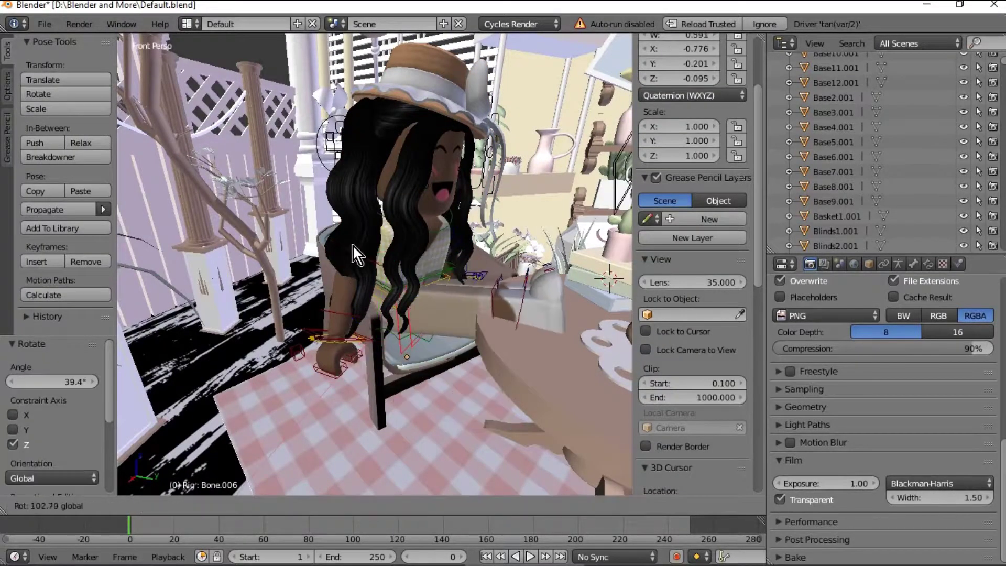
pyautogui.moveTo(385, 338); pyautogui.dragTo(364, 330)
# - Refine the upper leg bone's pose with rotations of 17.1° around Y and 4.86° around Z
pyautogui.hotkey('shift', 'f')
pyautogui.press('w')
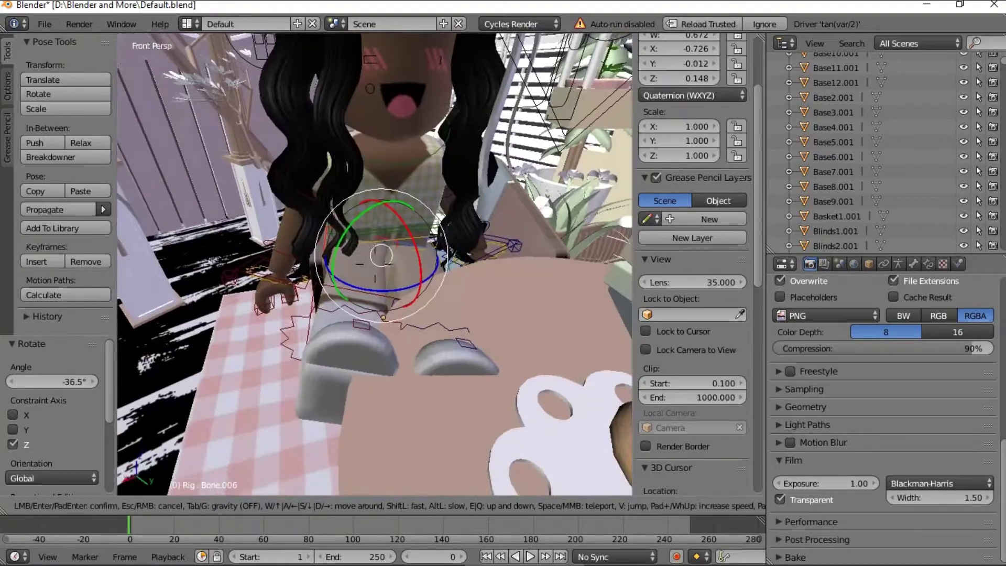
pyautogui.click(376, 264)
pyautogui.press('r')
pyautogui.press('r')
pyautogui.moveTo(350, 310); pyautogui.dragTo(350, 312)
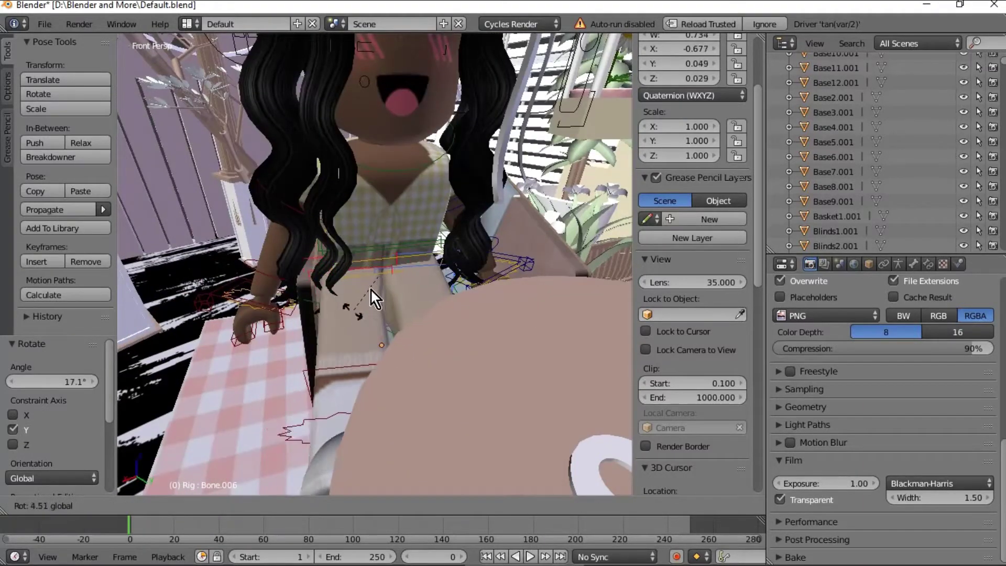
pyautogui.moveTo(339, 275); pyautogui.dragTo(338, 270)
pyautogui.click(358, 309)
# - Select the rig with all its grouped avatar parts as objects and rotate them around Z to 316°
pyautogui.hotkey('shift', 'f')
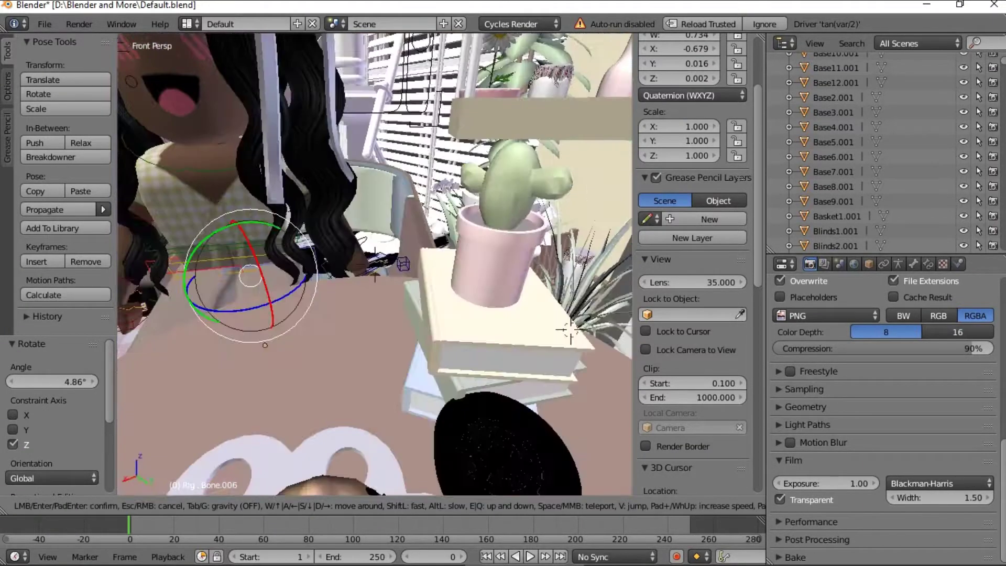
pyautogui.press('s')
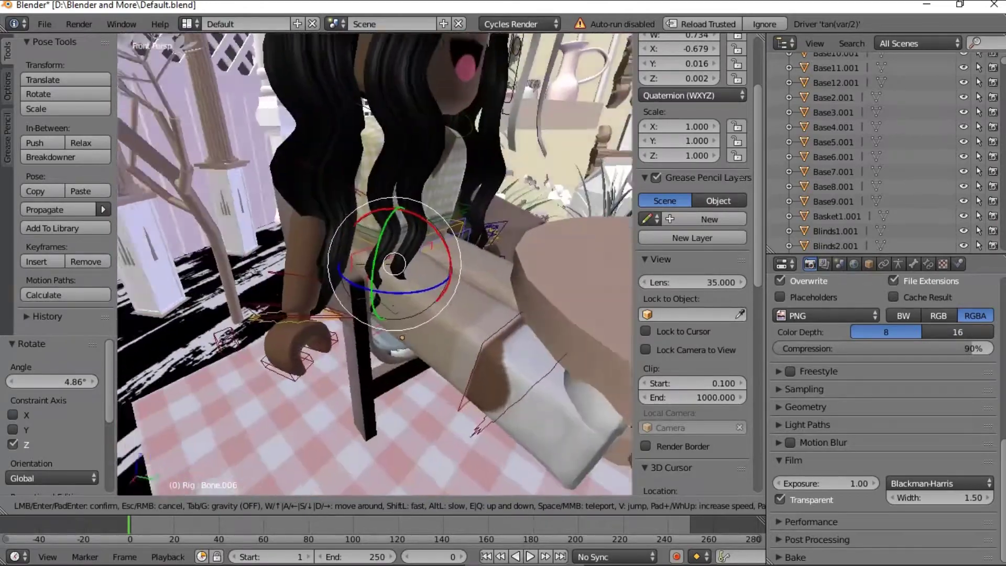
pyautogui.press('w')
pyautogui.press('s')
pyautogui.click(441, 284)
pyautogui.rightClick(441, 283)
pyautogui.hotkey('shift', 'f')
pyautogui.press('w')
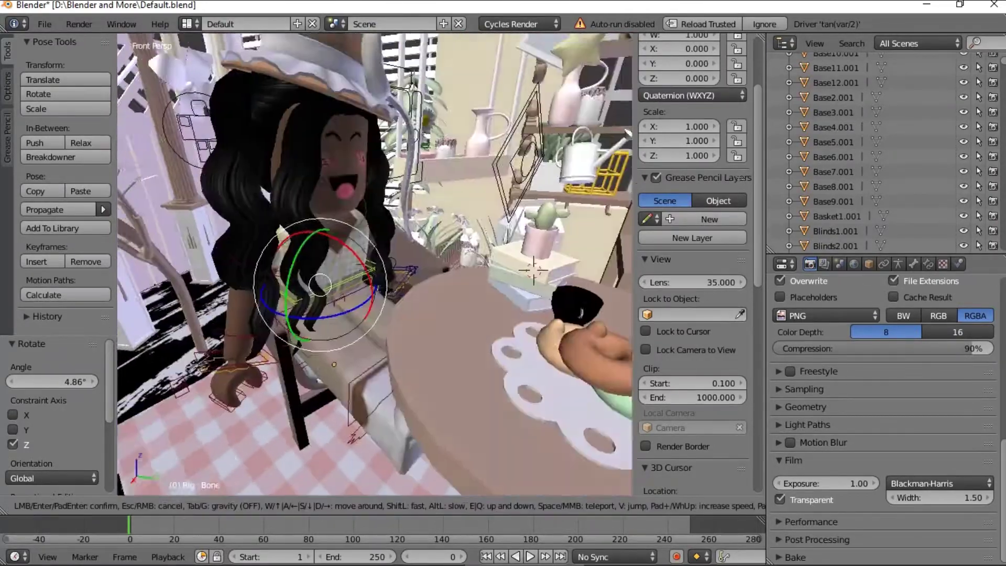
pyautogui.click(411, 277)
pyautogui.hotkey('shift', 'g')
pyautogui.hotkey('ctrl', 'Tab')
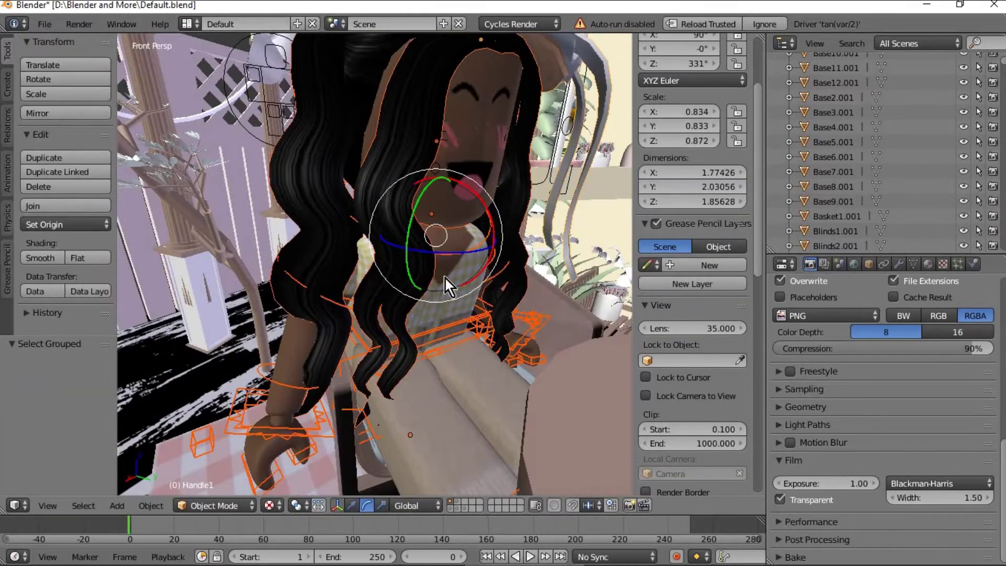
pyautogui.moveTo(445, 254); pyautogui.dragTo(441, 259)
# - Settle the whole avatar onto the chair seat with shifts of -0.591 along X and -0.104 along Z
pyautogui.click(351, 505)
pyautogui.moveTo(439, 189); pyautogui.dragTo(439, 234)
pyautogui.moveTo(411, 293); pyautogui.dragTo(436, 274)
pyautogui.hotkey('shift', 'f')
pyautogui.press('w')
pyautogui.press('s')
pyautogui.click(385, 148)
pyautogui.moveTo(384, 149); pyautogui.dragTo(378, 155)
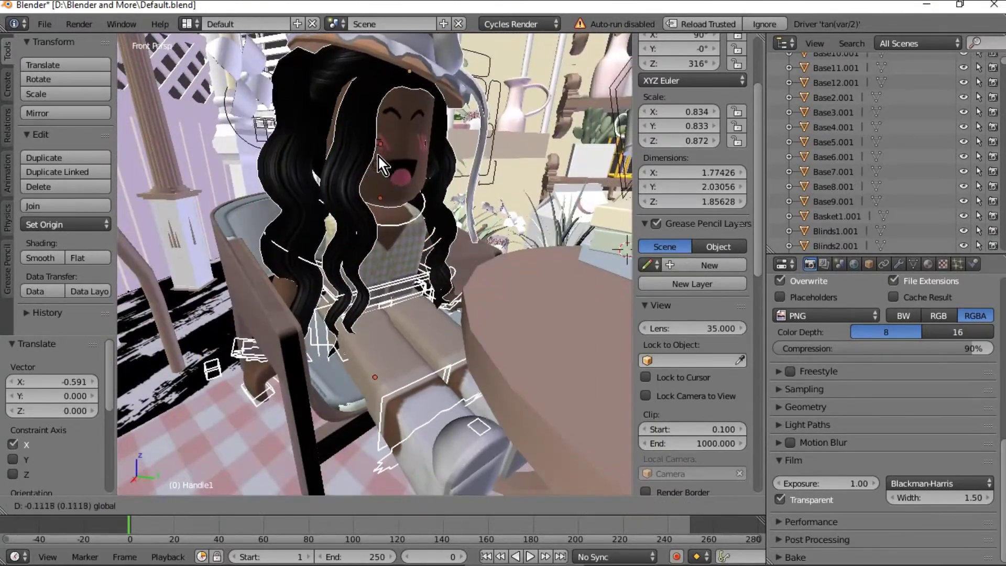
# - Return to posing the rig and rotate the upper leg bone -4.1° around X and -0.257° around Y
pyautogui.hotkey('ctrl', 'Tab')
pyautogui.rightClick(366, 306)
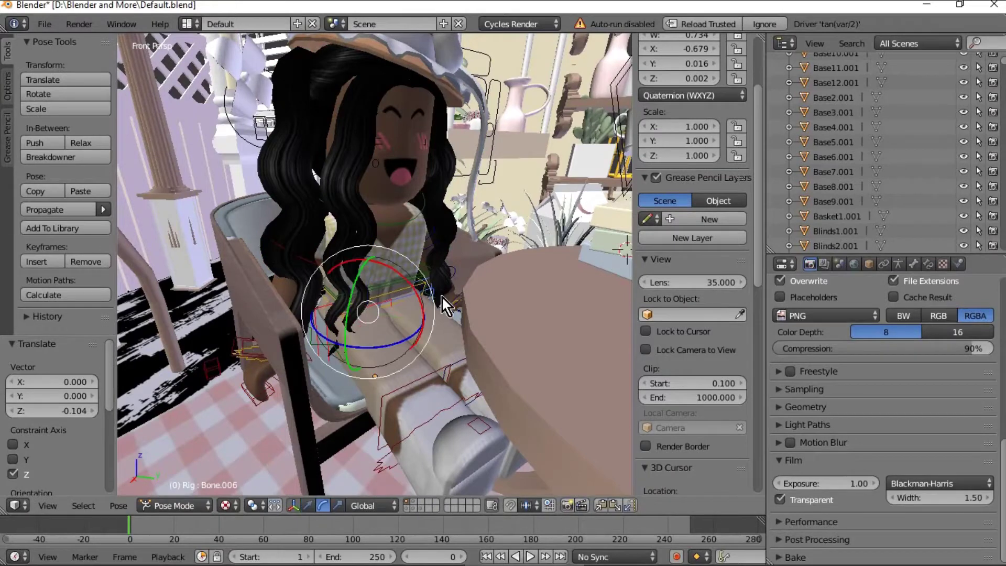
pyautogui.press('r')
pyautogui.moveTo(359, 343); pyautogui.dragTo(360, 343)
pyautogui.moveTo(423, 310); pyautogui.dragTo(423, 307)
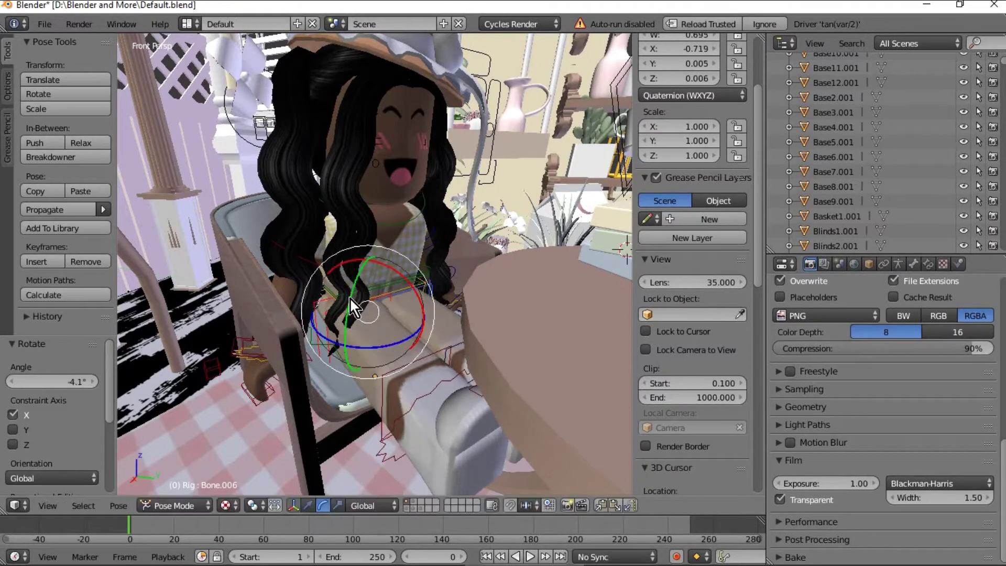
pyautogui.moveTo(350, 296); pyautogui.dragTo(350, 298)
# - Select the lower leg bone and rotate it 67.4° around Y to bend the avatar's knees over the seat edge
pyautogui.rightClick(454, 344)
pyautogui.rightClick(457, 343)
pyautogui.press('r')
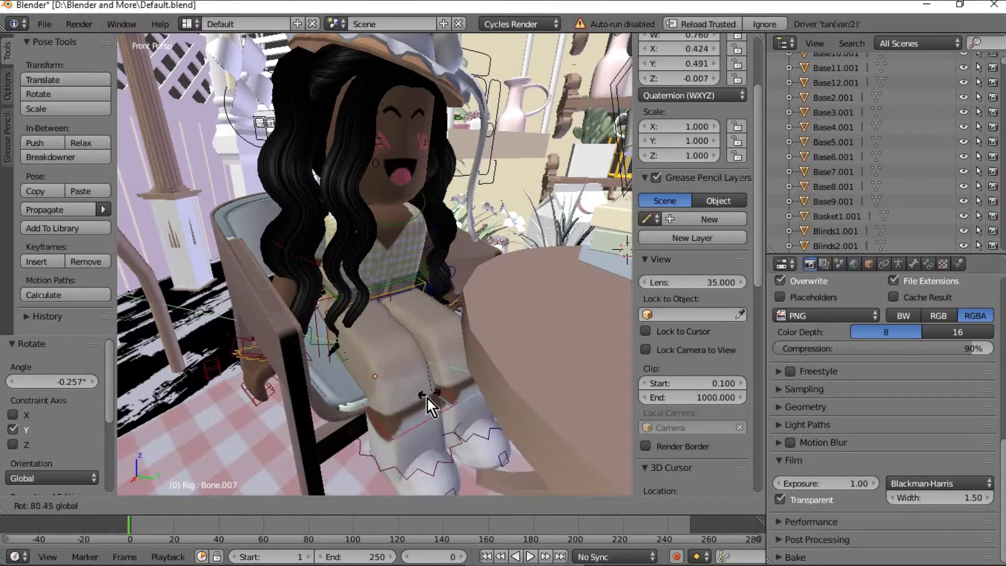
pyautogui.click(426, 398)
# - Select the avatar's right upper arm bone beside the chair's armrest and rotate it
pyautogui.hotkey('shift', 'f')
pyautogui.press('s')
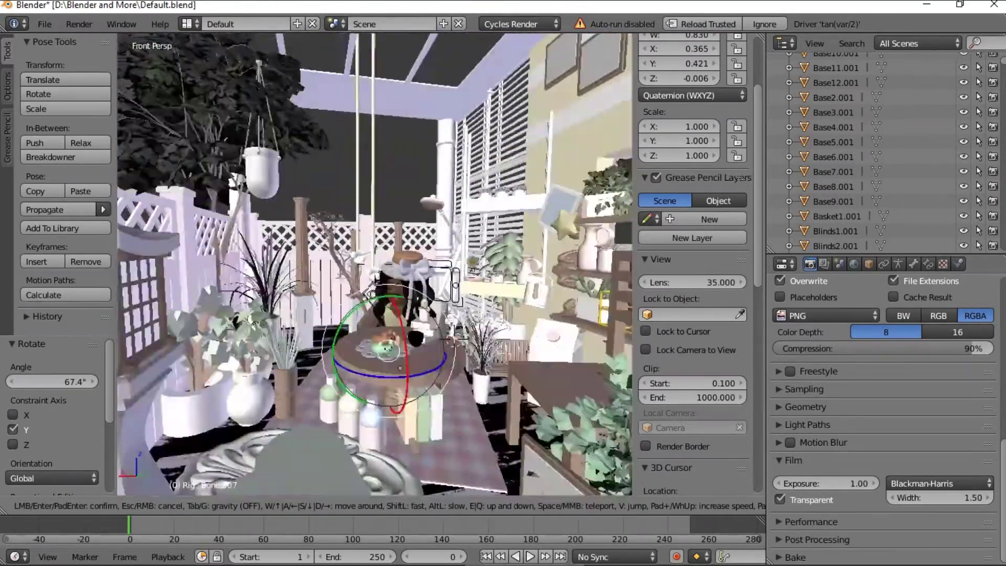
pyautogui.press('w')
pyautogui.press('w')
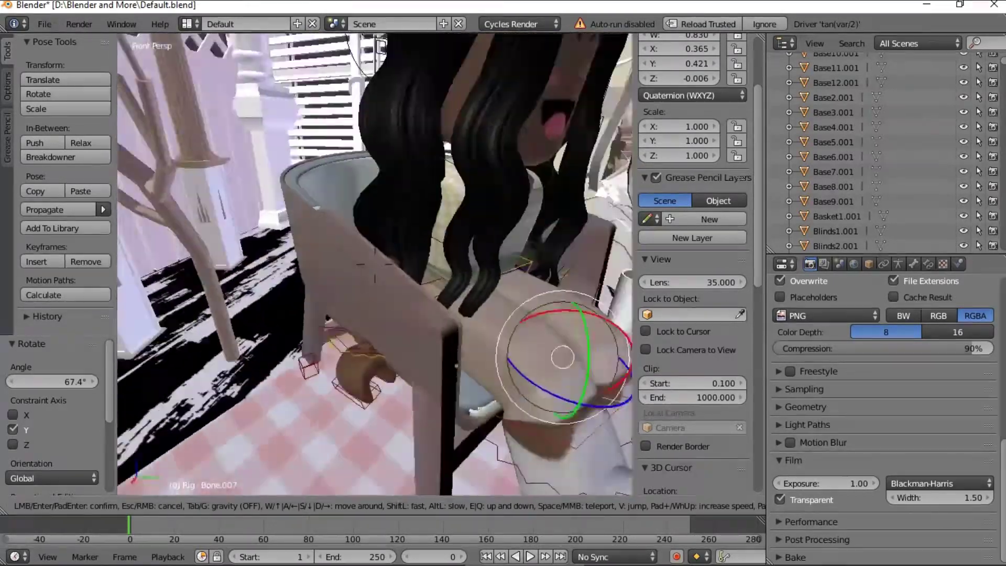
pyautogui.press('s')
pyautogui.click(375, 265)
pyautogui.rightClick(368, 272)
pyautogui.moveTo(370, 268); pyautogui.dragTo(370, 314)
# - Bend the avatar's right forearm toward her lap, including a 45.7° rotation around Z
pyautogui.rightClick(339, 352)
pyautogui.moveTo(372, 381); pyautogui.dragTo(543, 245)
pyautogui.hotkey('shift', 'f')
pyautogui.press('d')
pyautogui.click(376, 266)
pyautogui.rightClick(342, 312)
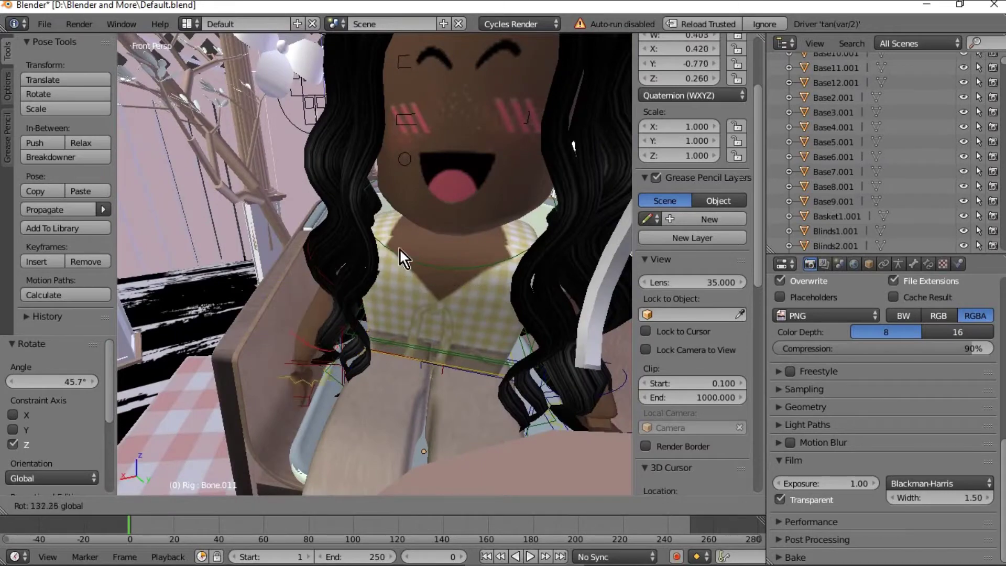
pyautogui.hotkey('shift', 'f')
pyautogui.press('a')
pyautogui.moveTo(452, 316); pyautogui.dragTo(501, 309)
pyautogui.click(376, 266)
# - Select the right upper arm bone and shift it 0.042 along X
pyautogui.rightClick(425, 318)
pyautogui.click(308, 506)
pyautogui.moveTo(438, 239); pyautogui.dragTo(438, 229)
pyautogui.moveTo(425, 297); pyautogui.dragTo(417, 294)
# - Rotate the right upper arm bone 38.2° around Z to bring the arm in front of the body
pyautogui.hotkey('shift', 'f')
pyautogui.press('d')
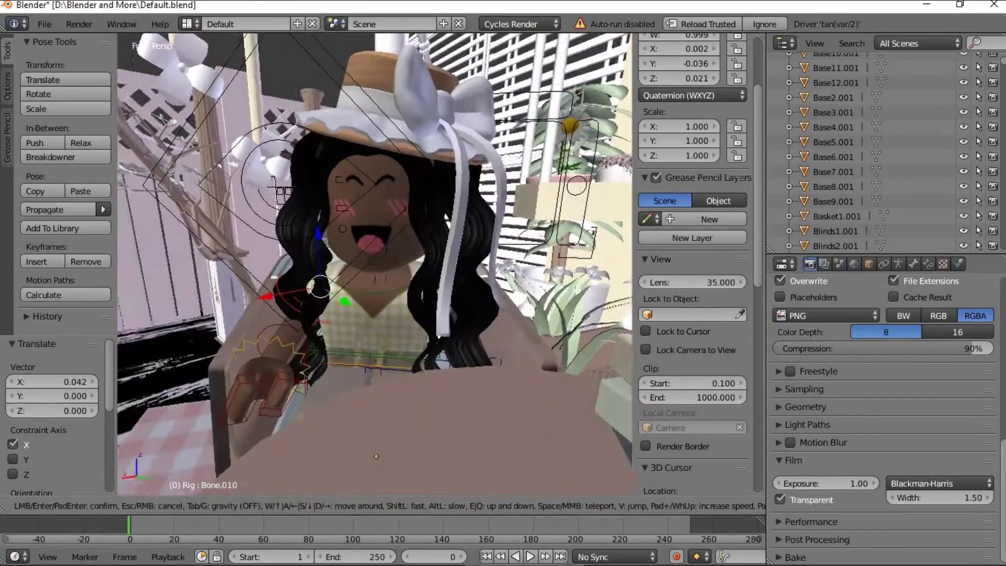
pyautogui.press('w')
pyautogui.click(375, 265)
pyautogui.click(323, 505)
pyautogui.moveTo(341, 276); pyautogui.dragTo(366, 290)
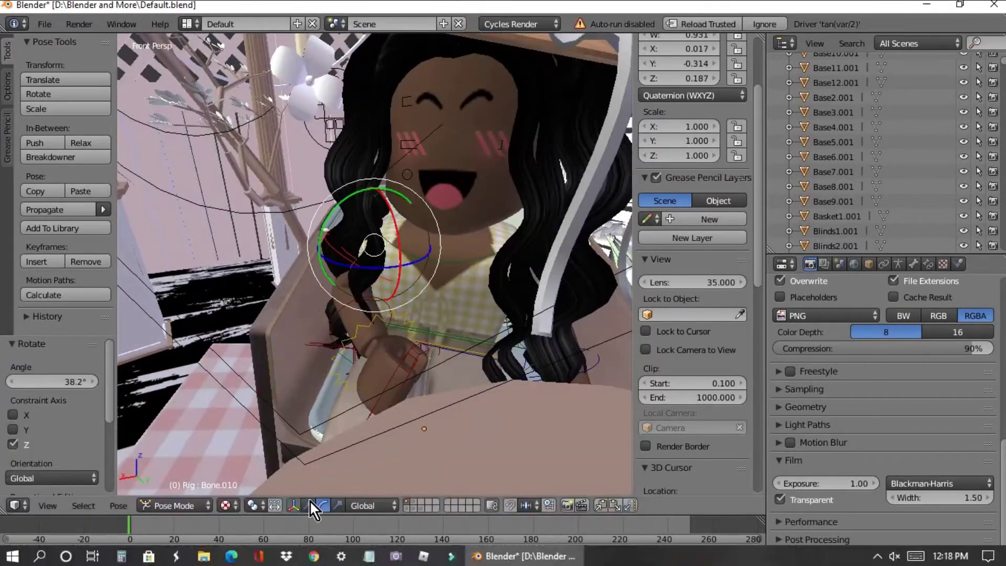
# - Align the right upper arm with the shoulder by moving it 0.113 along X and -0.010 along Z
pyautogui.click(308, 505)
pyautogui.moveTo(335, 253); pyautogui.dragTo(322, 252)
pyautogui.hotkey('shift', 'f')
pyautogui.press('a')
pyautogui.click(374, 264)
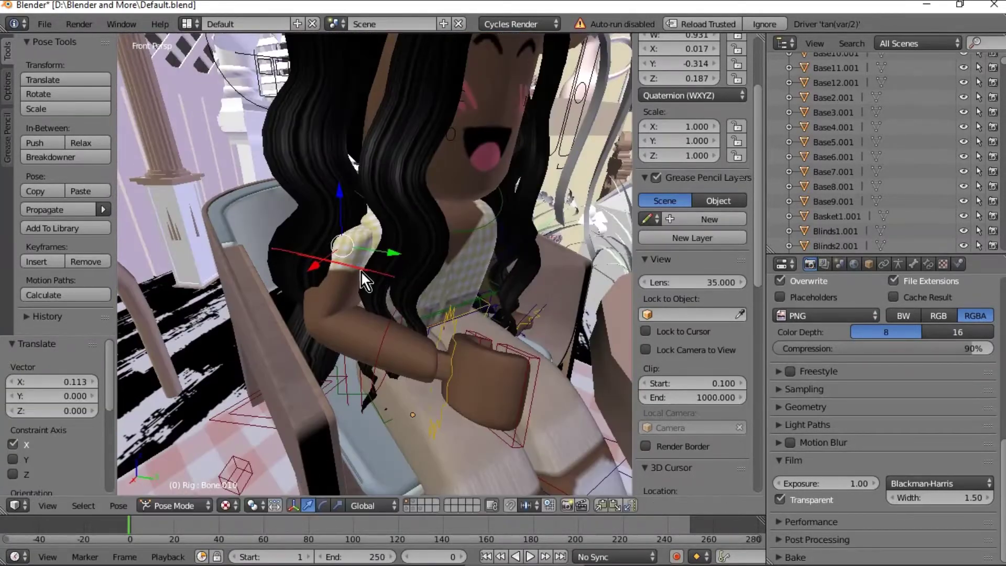
pyautogui.moveTo(340, 187); pyautogui.dragTo(336, 193)
# - Select the right forearm bone and rotate it to adjust the elbow bend
pyautogui.rightClick(380, 343)
pyautogui.press('r')
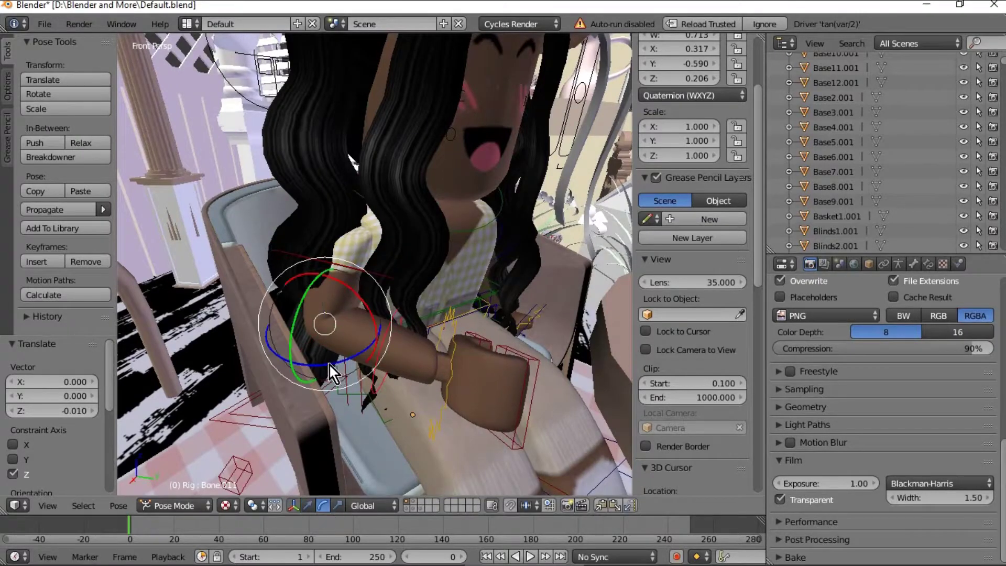
pyautogui.click(332, 357)
pyautogui.hotkey('shift', 'f')
pyautogui.click(374, 264)
pyautogui.moveTo(371, 251); pyautogui.dragTo(488, 298)
# - Raise the right forearm bone 0.068 along Z so it meets the upper arm
pyautogui.hotkey('shift', 'f')
pyautogui.press('w')
pyautogui.press('s')
pyautogui.press('w')
pyautogui.click(374, 264)
pyautogui.rightClick(373, 332)
pyautogui.click(307, 505)
pyautogui.hotkey('shift', 'f')
pyautogui.press('s')
pyautogui.click(374, 264)
pyautogui.rightClick(375, 331)
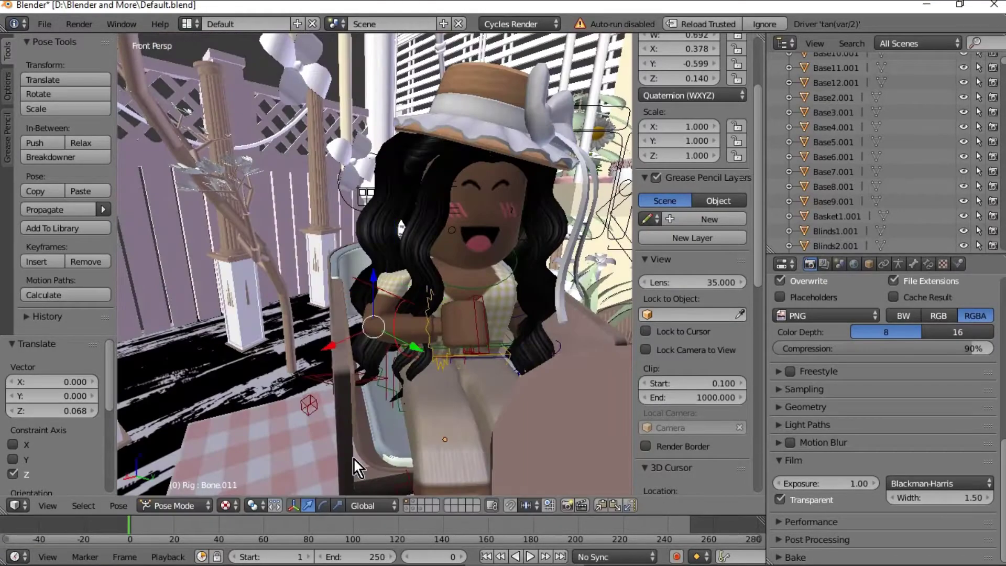
# - Rotate the right forearm slightly, and turn the right upper arm bone to match
pyautogui.click(323, 505)
pyautogui.moveTo(376, 357); pyautogui.dragTo(371, 356)
pyautogui.rightClick(395, 291)
pyautogui.moveTo(354, 272); pyautogui.dragTo(367, 258)
# - Lower the right upper arm bone 0.038 along Z to line it up with the shoulder
pyautogui.hotkey('shift', 'f')
pyautogui.press('w')
pyautogui.click(375, 264)
pyautogui.click(308, 505)
pyautogui.moveTo(472, 193); pyautogui.dragTo(473, 207)
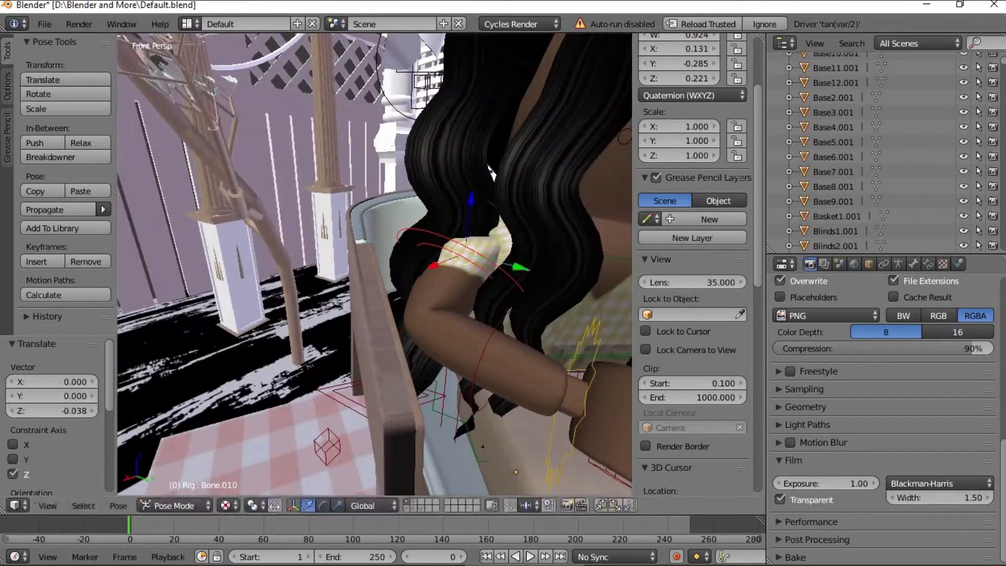
# - Select the right forearm bone and rotate it 57.8° around X so the hand lifts above the table
pyautogui.hotkey('shift', 'f')
pyautogui.press('s')
pyautogui.press('w')
pyautogui.press('s')
pyautogui.click(374, 265)
pyautogui.rightClick(415, 330)
pyautogui.click(323, 504)
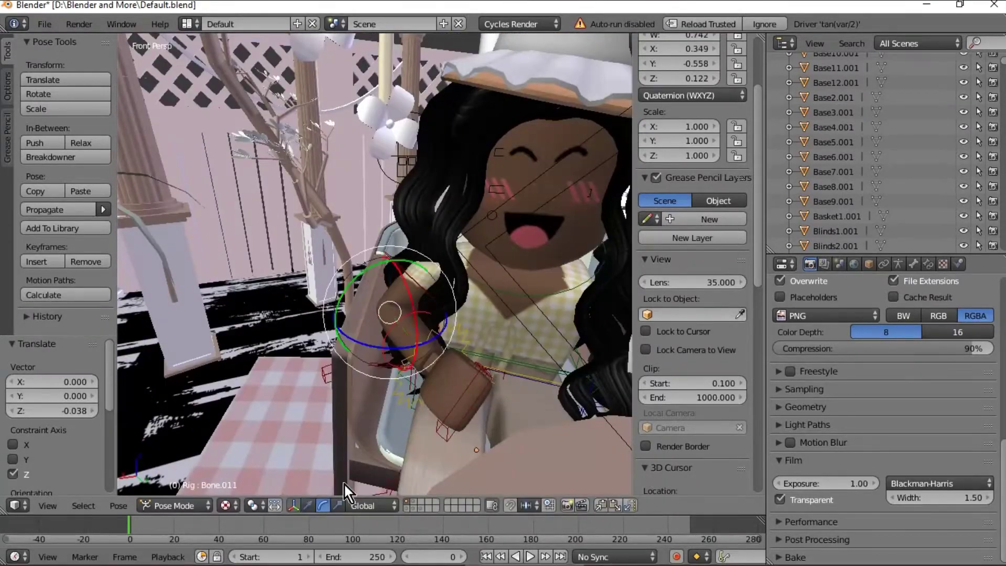
pyautogui.moveTo(423, 319); pyautogui.dragTo(409, 287)
# - Select the avatar's left arm bone and rotate it 29.1° around X to raise the arm toward the table
pyautogui.hotkey('shift', 'f')
pyautogui.press('s')
pyautogui.press('w')
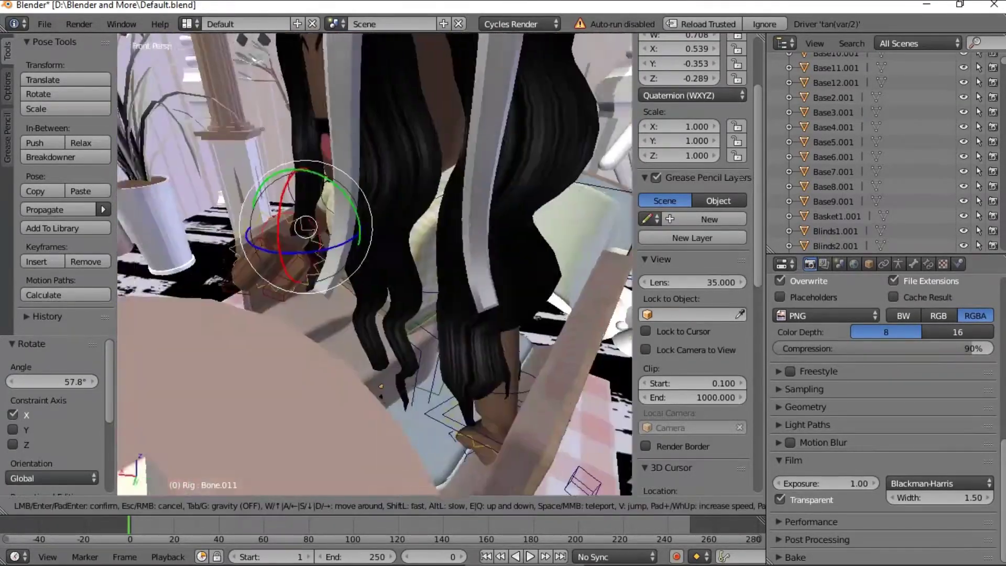
pyautogui.click(374, 265)
pyautogui.rightClick(408, 329)
pyautogui.hotkey('shift', 'f')
pyautogui.press('s')
pyautogui.press('w')
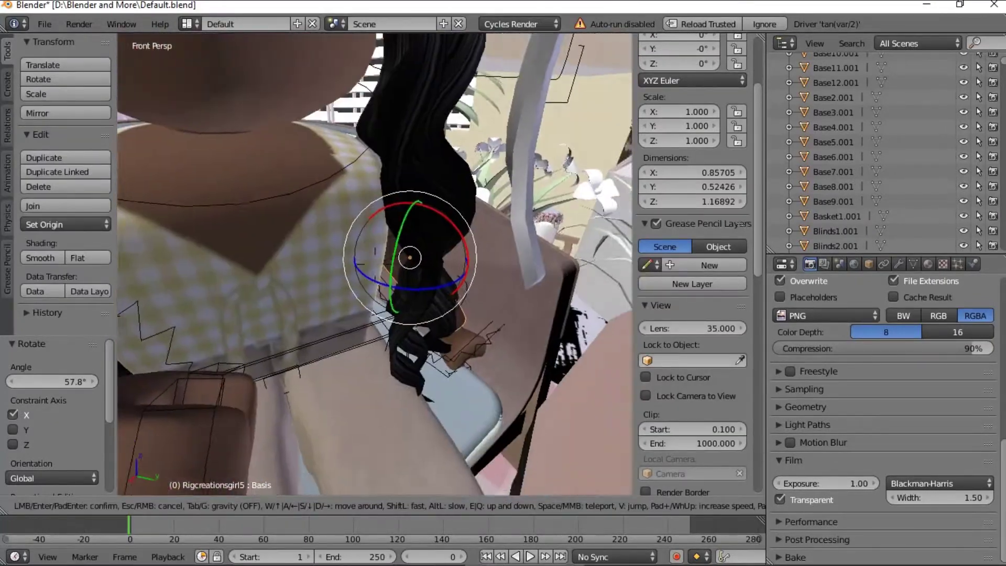
pyautogui.click(374, 265)
pyautogui.rightClick(415, 283)
pyautogui.hotkey('shift', 'f')
pyautogui.press('s')
pyautogui.click(373, 265)
pyautogui.moveTo(370, 264); pyautogui.dragTo(416, 211)
# - Rotate the left arm's Bone.014 by -69.2° around Z to turn the raised arm inward
pyautogui.hotkey('shift', 'f')
pyautogui.press('w')
pyautogui.press('d')
pyautogui.click(375, 265)
pyautogui.rightClick(322, 304)
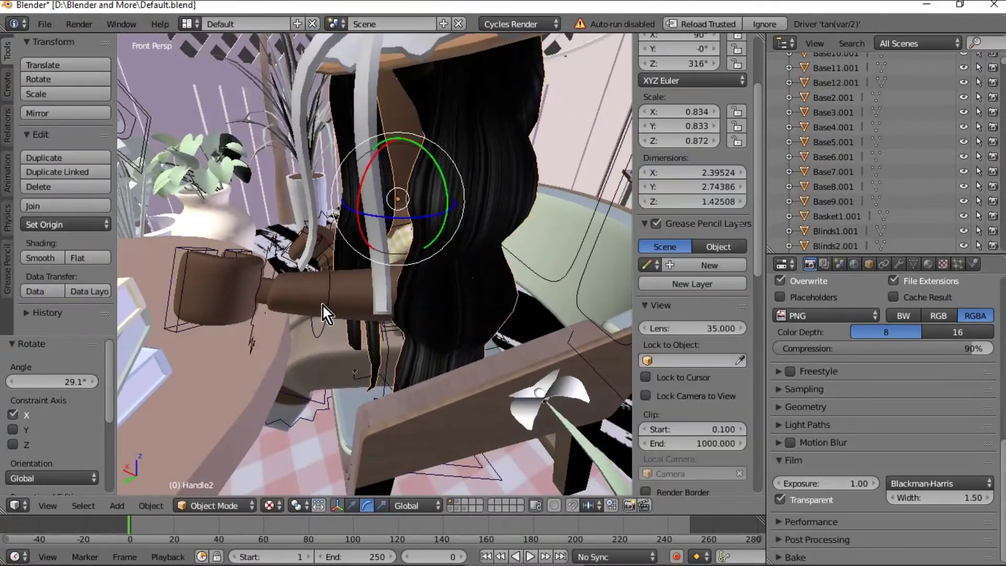
pyautogui.rightClick(321, 305)
pyautogui.moveTo(376, 324); pyautogui.dragTo(322, 297)
# - Select the left upper arm bone, Bone.013, and rotate it -30.9° around Z
pyautogui.hotkey('shift', 'f')
pyautogui.press('s')
pyautogui.press('a')
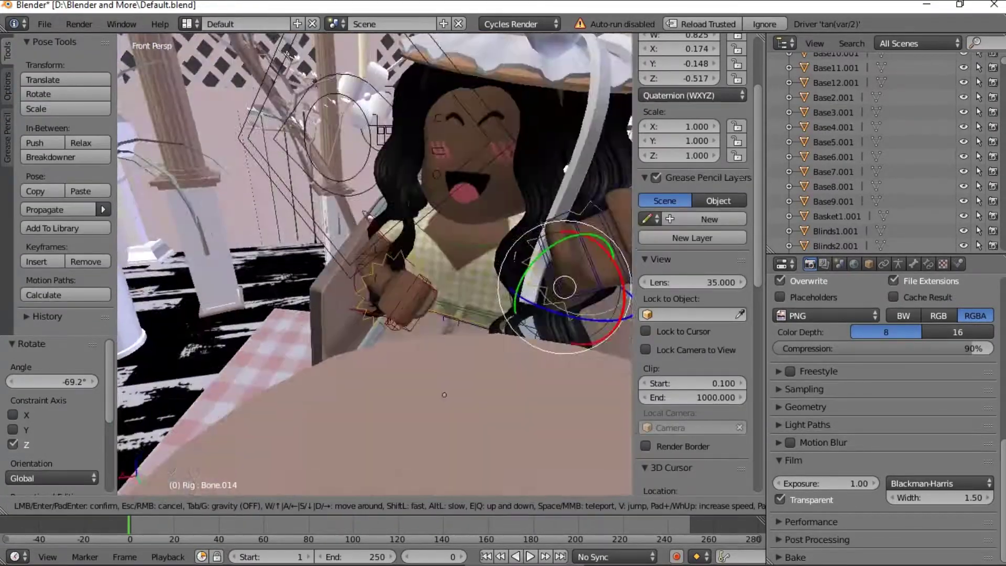
pyautogui.press('d')
pyautogui.press('s')
pyautogui.press('w')
pyautogui.click(375, 265)
pyautogui.rightClick(454, 320)
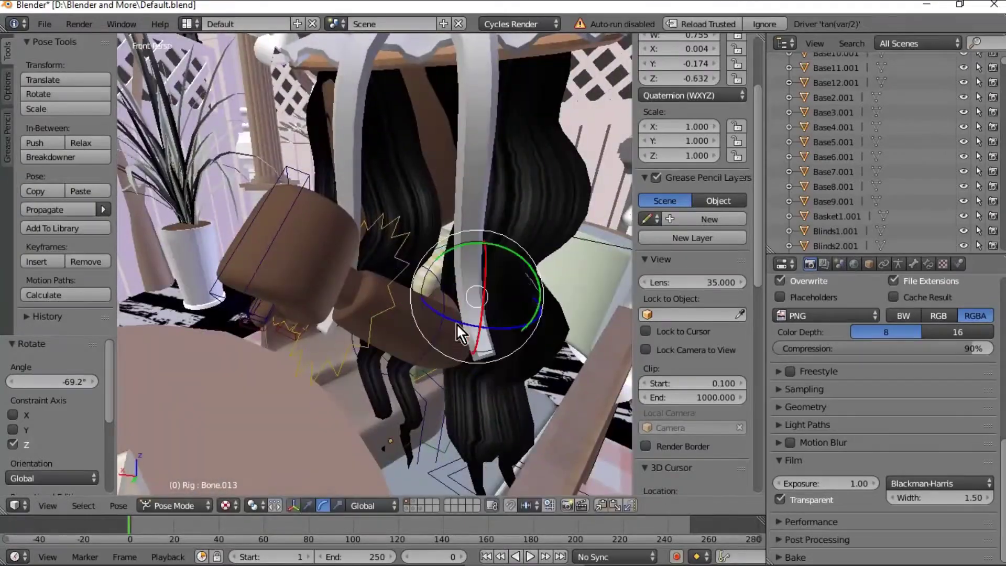
pyautogui.moveTo(457, 326); pyautogui.dragTo(429, 316)
# - Rotate the left upper arm bone by a further -12.4° around Z
pyautogui.hotkey('shift', 'f')
pyautogui.press('a')
pyautogui.press('w')
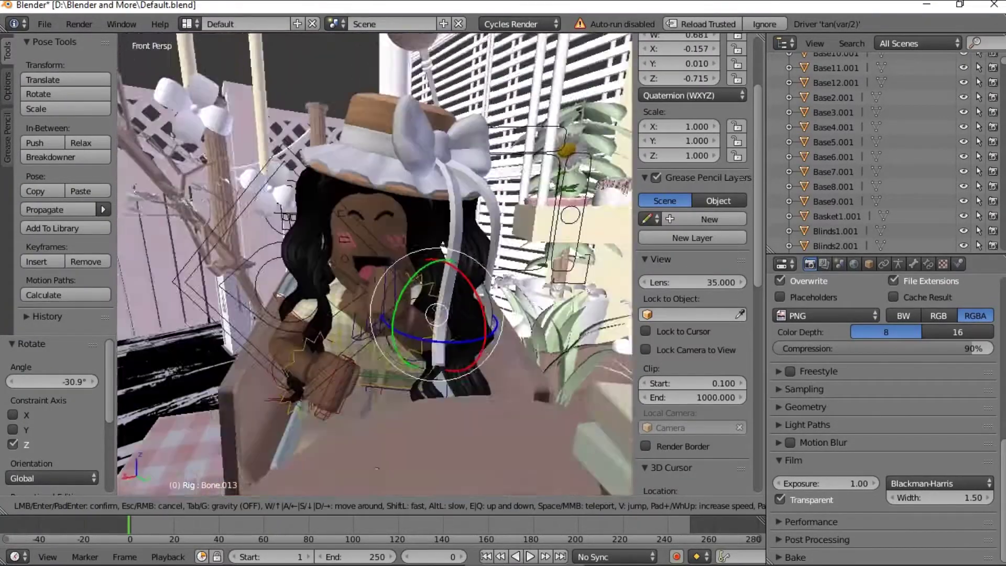
pyautogui.click(433, 316)
pyautogui.moveTo(433, 316); pyautogui.dragTo(470, 318)
# - Move the left upper arm bone -0.142 along X to bring it against the shoulder
pyautogui.hotkey('shift', 'f')
pyautogui.press('w')
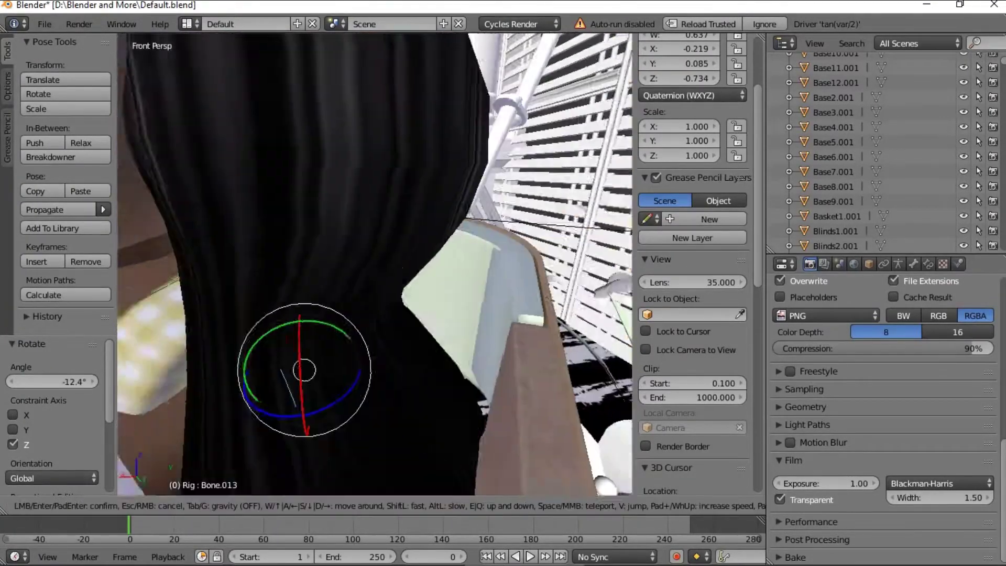
pyautogui.click(375, 265)
pyautogui.click(309, 506)
pyautogui.moveTo(346, 303); pyautogui.dragTo(373, 306)
# - Select the left forearm bone, Bone.017, and rotate it -60° around Z so the hand comes up before the face
pyautogui.hotkey('shift', 'f')
pyautogui.press('s')
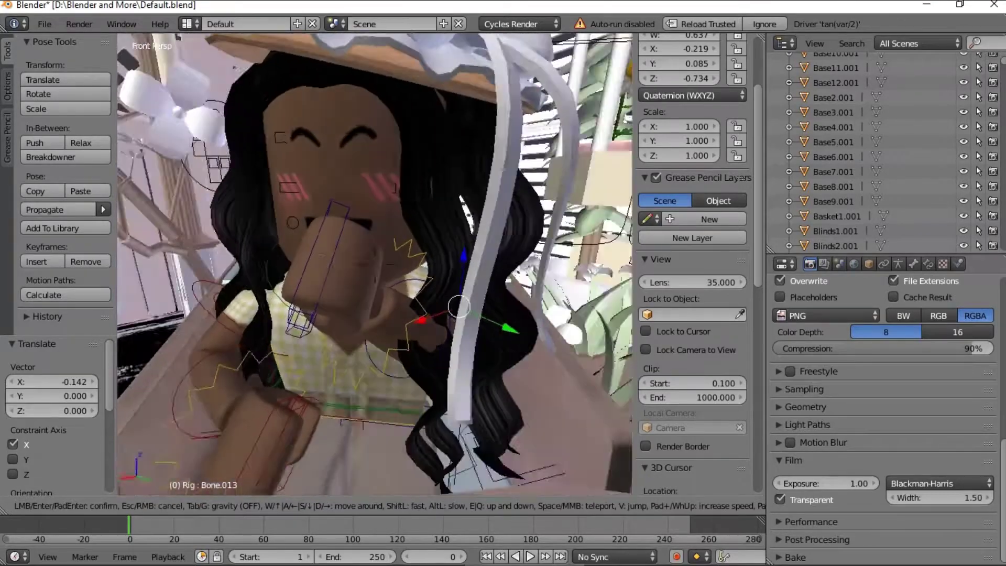
pyautogui.click(375, 265)
pyautogui.rightClick(417, 346)
pyautogui.click(321, 506)
pyautogui.moveTo(375, 368); pyautogui.dragTo(324, 389)
pyautogui.click(323, 389)
# - Select the Head bone and rotate it -13.2° around Z
pyautogui.hotkey('shift', 'f')
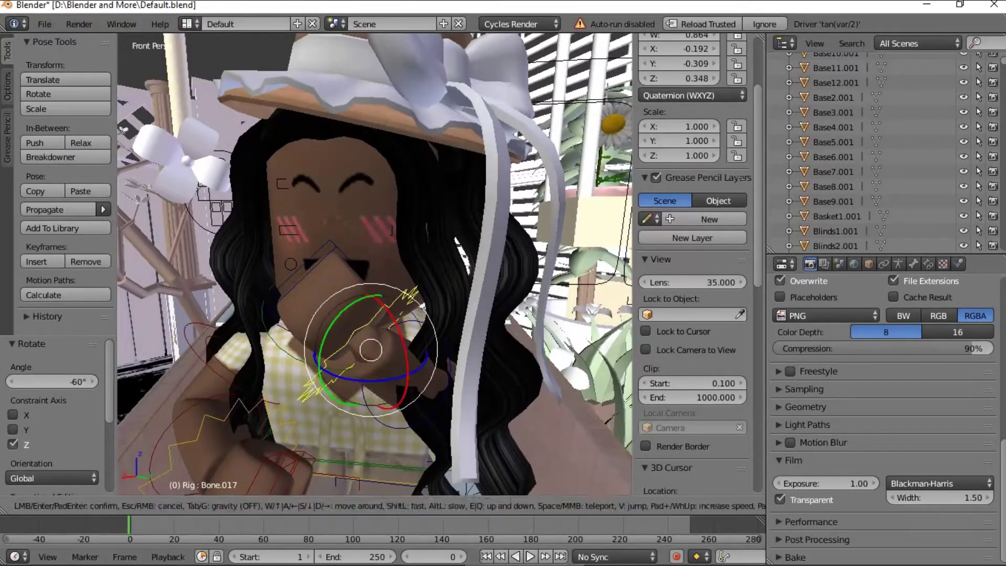
pyautogui.press('s')
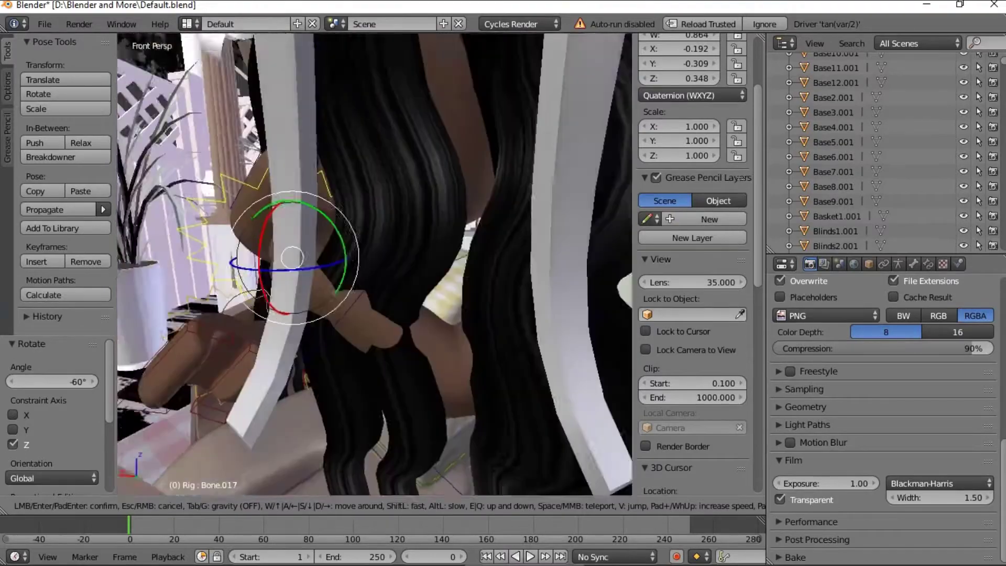
pyautogui.click(375, 265)
pyautogui.rightClick(446, 250)
pyautogui.moveTo(445, 198); pyautogui.dragTo(430, 187)
pyautogui.hotkey('shift', 'f')
pyautogui.press('s')
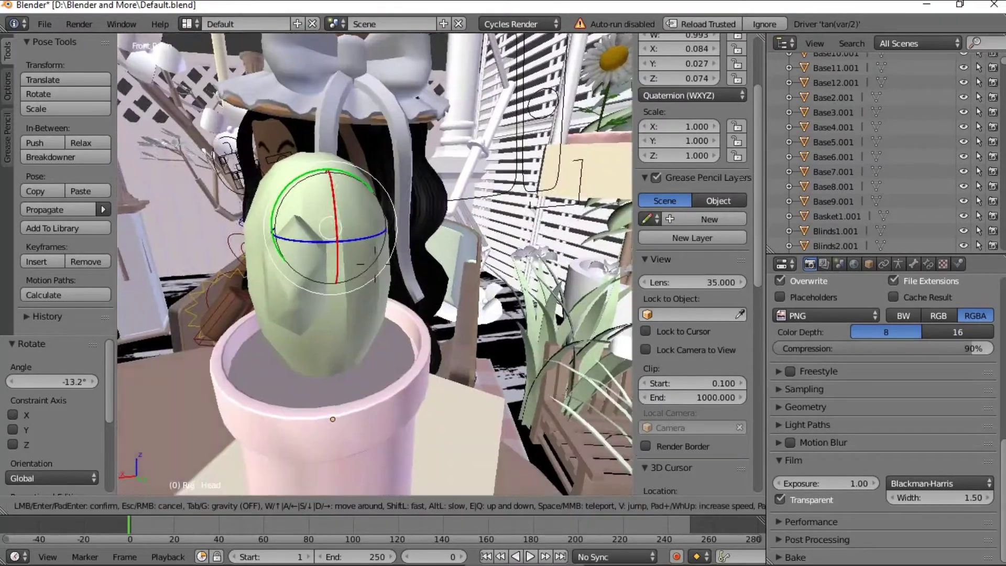
pyautogui.press('w')
pyautogui.click(375, 265)
pyautogui.rightClick(439, 231)
pyautogui.hotkey('shift', 'f')
pyautogui.press('s')
pyautogui.press('w')
pyautogui.click(432, 325)
pyautogui.rightClick(432, 325)
# - Reselect the left upper arm bone, Bone.013, rotate it slightly and shift it to fit the shoulder
pyautogui.hotkey('shift', 'f')
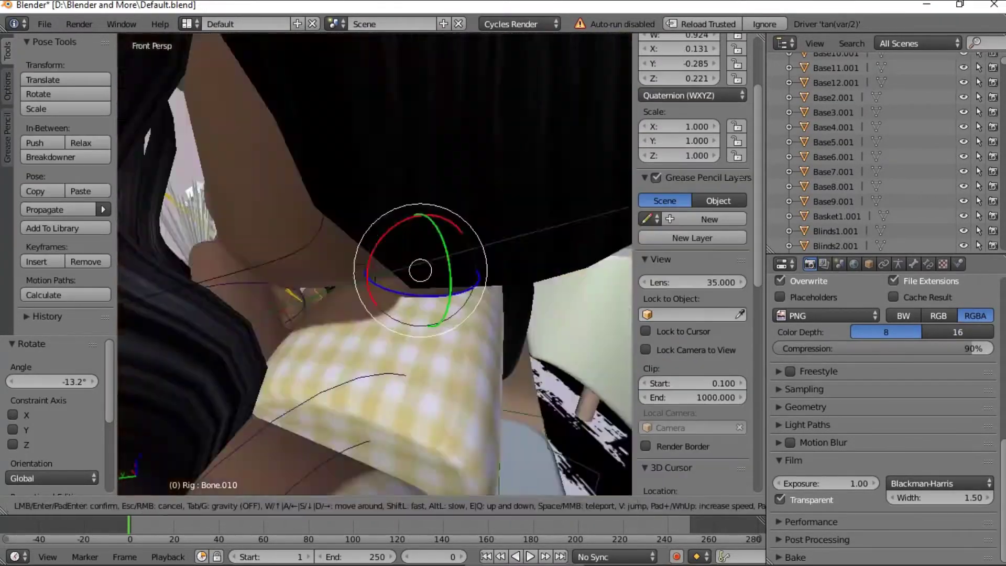
pyautogui.press('s')
pyautogui.press('w')
pyautogui.click(422, 180)
pyautogui.rightClick(423, 180)
pyautogui.hotkey('shift', 'f')
pyautogui.press('s')
pyautogui.click(375, 265)
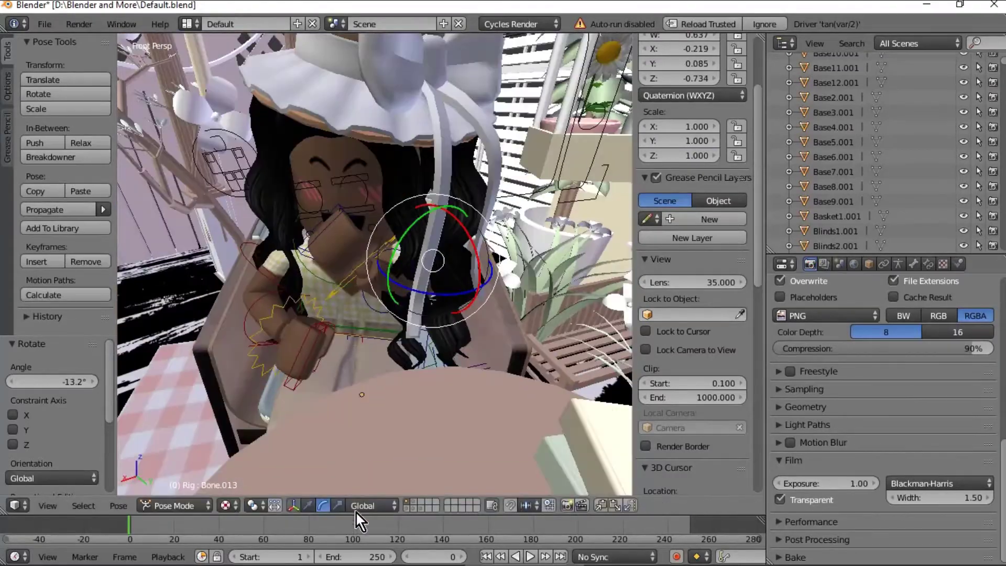
pyautogui.moveTo(451, 218); pyautogui.dragTo(461, 241)
pyautogui.click(311, 510)
pyautogui.moveTo(476, 286); pyautogui.dragTo(441, 314)
# - Select the left forearm bone, Bone.017, and rotate it -16.9° around X
pyautogui.hotkey('shift', 'f')
pyautogui.press('w')
pyautogui.click(375, 265)
pyautogui.rightClick(409, 340)
pyautogui.click(324, 509)
# - Examine the seated avatar's pose at the table from a distance, across the whole garden
pyautogui.hotkey('shift', 'f')
pyautogui.press('s')
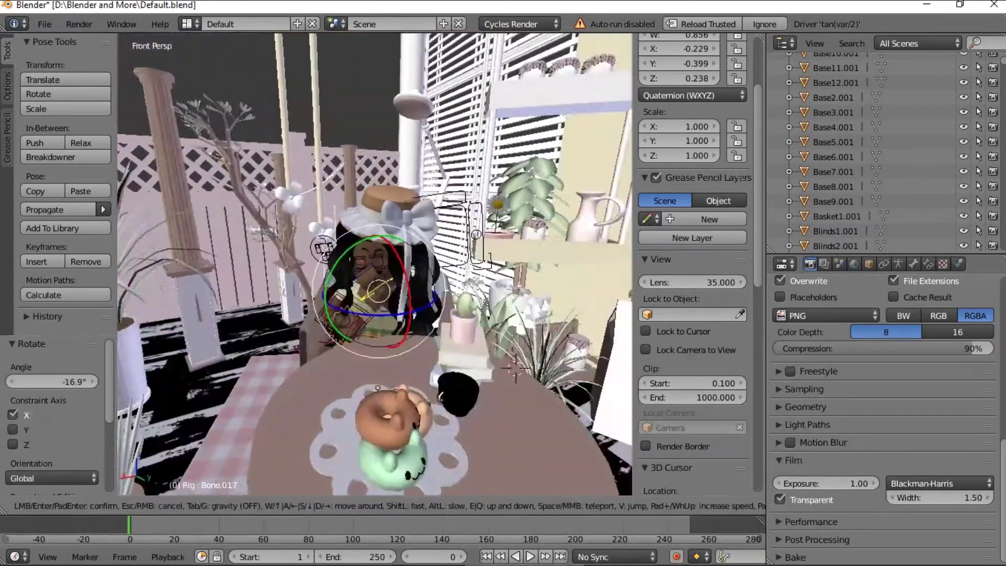
pyautogui.press('w')
pyautogui.press('s')
pyautogui.click(375, 265)
pyautogui.hotkey('shift', 'f')
pyautogui.press('w')
pyautogui.press('s')
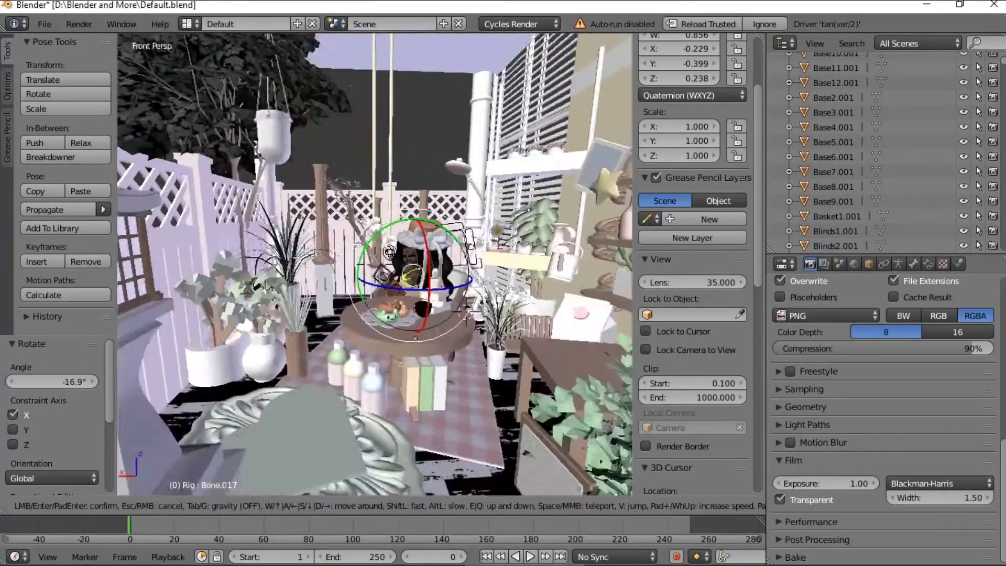
pyautogui.press('w')
pyautogui.click(375, 265)
# - Import the stool.obj model from the spring folder into the scene
pyautogui.click(44, 25)
pyautogui.moveTo(71, 305)
pyautogui.click(224, 395)
pyautogui.click(252, 246)
pyautogui.click(973, 63)
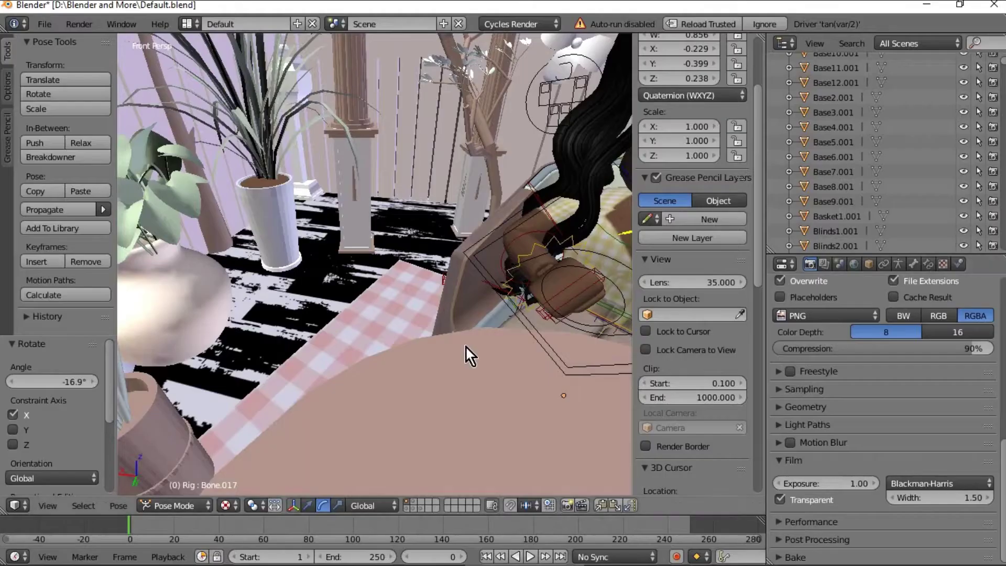
pyautogui.hotkey('shift', 'f')
pyautogui.press('s')
pyautogui.press('w')
pyautogui.click(375, 265)
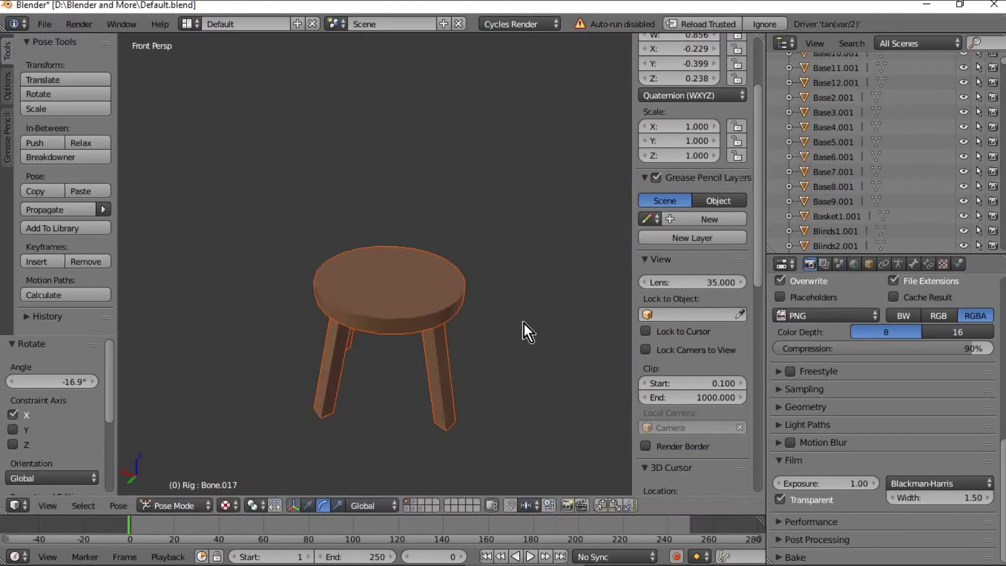
pyautogui.rightClick(441, 315)
pyautogui.press('c')
pyautogui.scroll(5, 432, 350)
pyautogui.scroll(7, 437, 358)
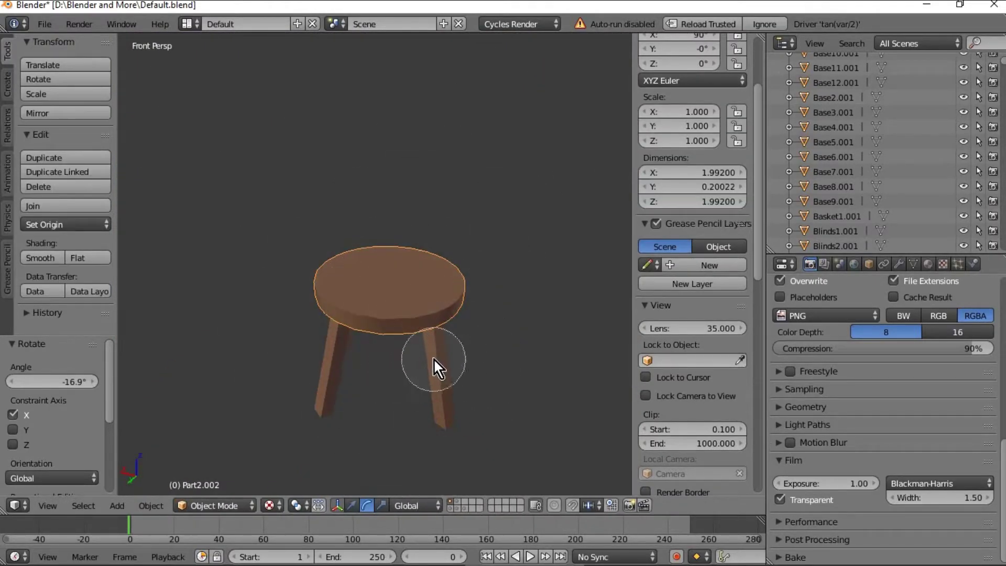
pyautogui.rightClick(431, 355)
# - Select the stool's seat together with its four legs
pyautogui.hotkey('shift', 'f')
pyautogui.press('q')
pyautogui.click(374, 265)
pyautogui.rightClick(372, 266)
pyautogui.press('c')
pyautogui.rightClick(384, 240)
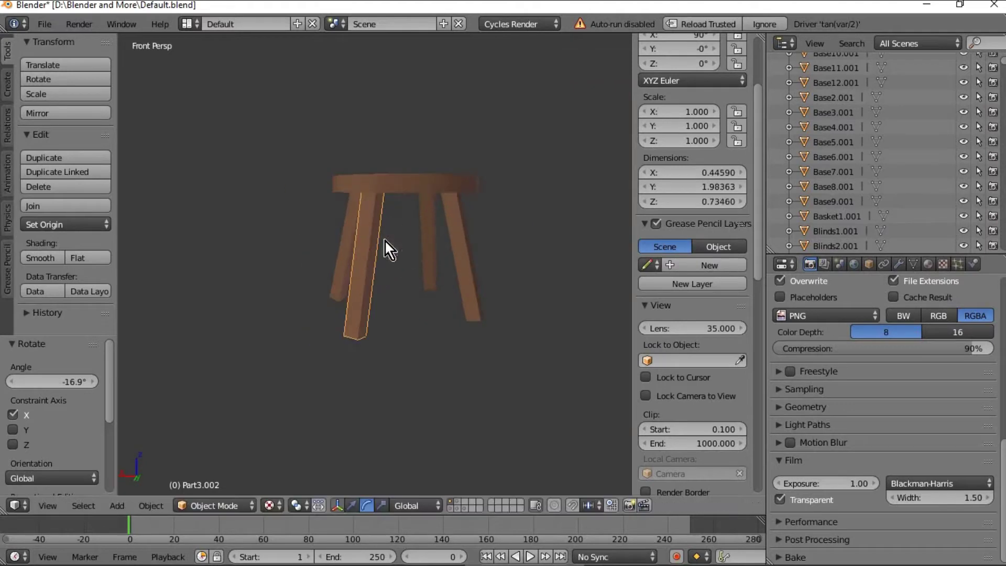
pyautogui.keyDown('shift'); pyautogui.rightClick(410, 190); pyautogui.keyUp('shift')
pyautogui.keyDown('shift'); pyautogui.rightClick(459, 236); pyautogui.keyUp('shift')
pyautogui.keyDown('shift'); pyautogui.rightClick(429, 241); pyautogui.keyUp('shift')
pyautogui.keyDown('shift'); pyautogui.rightClick(347, 251); pyautogui.keyUp('shift')
# - Set the origins of the selected stool parts to their geometry
pyautogui.hotkey('shift', 'f')
pyautogui.press('s')
pyautogui.press('e')
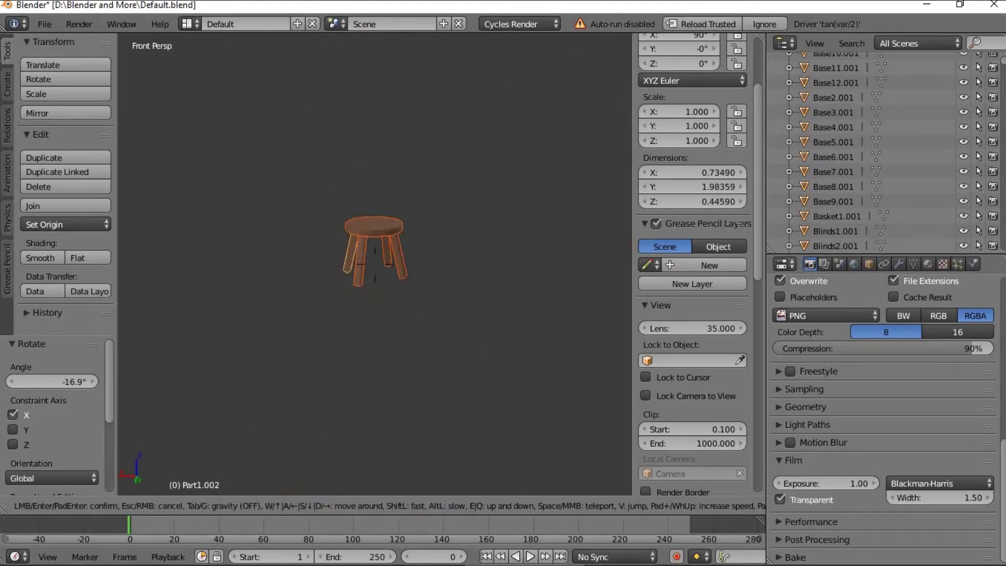
pyautogui.click(375, 265)
pyautogui.click(108, 226)
pyautogui.click(108, 255)
# - Move the whole stool along Y toward the garden scene, including moves of 9.322 and 17.625
pyautogui.click(351, 506)
pyautogui.moveTo(323, 305); pyautogui.dragTo(393, 469)
pyautogui.hotkey('shift', 'f')
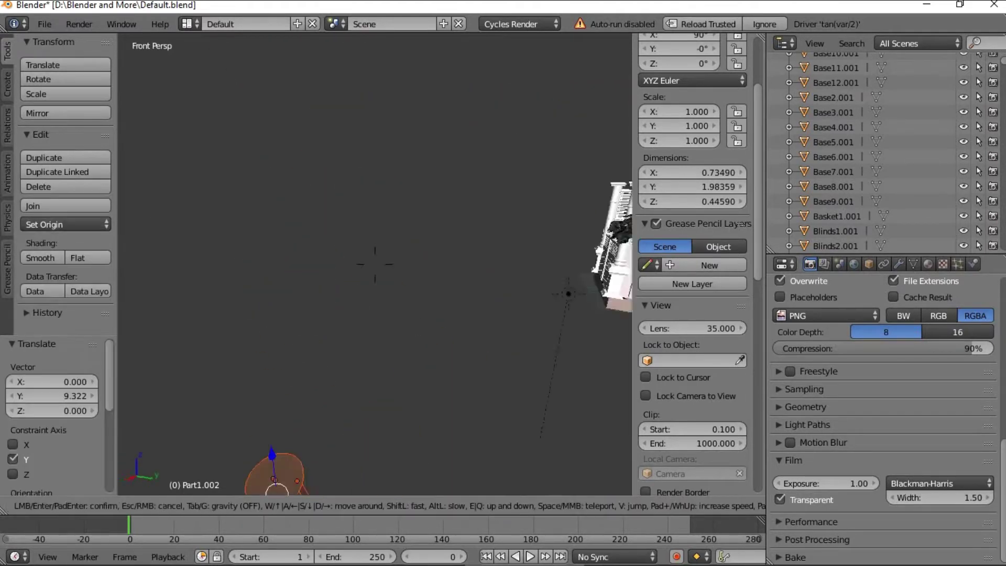
pyautogui.press('s')
pyautogui.click(375, 265)
pyautogui.moveTo(336, 334); pyautogui.dragTo(422, 232)
pyautogui.moveTo(505, 206); pyautogui.dragTo(639, 236)
# - Move the stool horizontally from the platform's corner into the garden
pyautogui.hotkey('shift', 'f')
pyautogui.press('d')
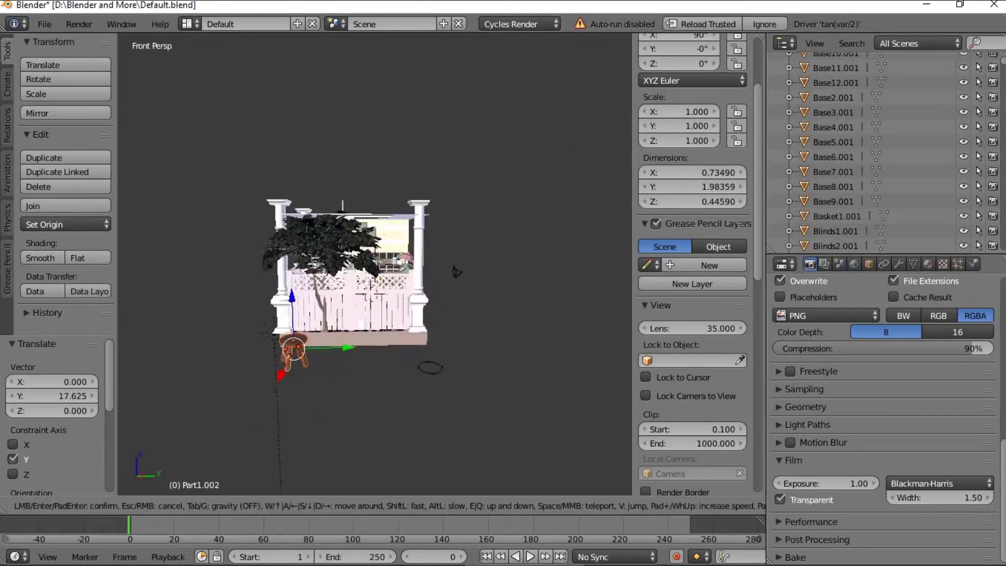
pyautogui.press('w')
pyautogui.click(375, 265)
pyautogui.hotkey('shift', 'f')
pyautogui.moveTo(210, 311); pyautogui.dragTo(441, 315)
# - Place the stool beside the garden table at floor level, finishing with a 1.512 move along Y
pyautogui.press('d')
pyautogui.press('w')
pyautogui.click(375, 265)
pyautogui.moveTo(374, 286); pyautogui.dragTo(307, 293)
pyautogui.moveTo(366, 242); pyautogui.dragTo(367, 205)
pyautogui.moveTo(370, 285); pyautogui.dragTo(385, 346)
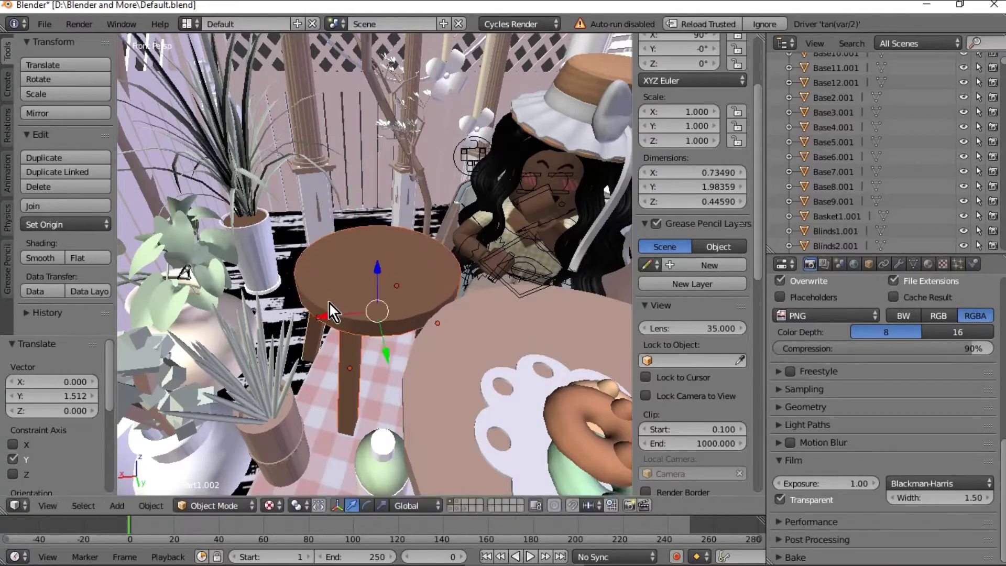
# - Fine-tune the stool's place beside the table by moving it -0.315 along X and -0.201 along Y
pyautogui.moveTo(324, 313)
pyautogui.mouseDown()
pyautogui.moveTo(291, 304)
pyautogui.moveTo(314, 315)
pyautogui.mouseUp()
pyautogui.hotkey('shift', 'f')
pyautogui.press('s')
pyautogui.press('w')
pyautogui.click(375, 265)
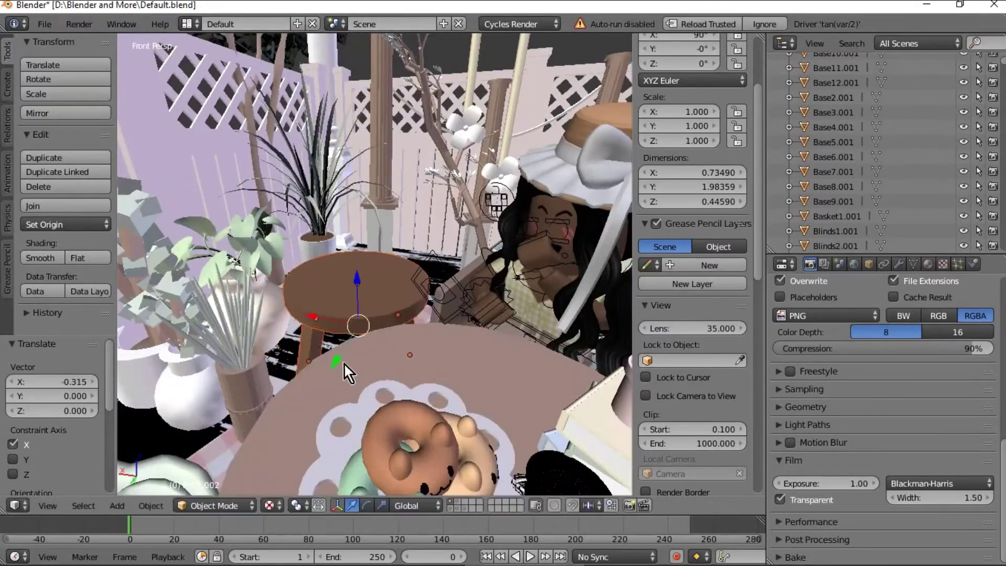
pyautogui.moveTo(343, 361); pyautogui.dragTo(347, 352)
# - Preview the table area in Rendered viewport shading, and restore the previous shading
pyautogui.click(270, 504)
pyautogui.click(305, 343)
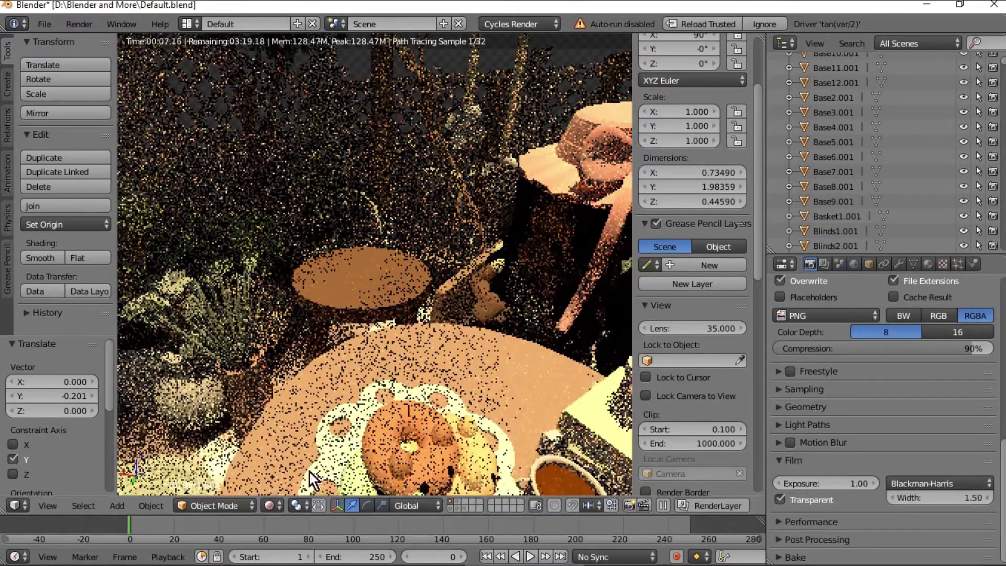
pyautogui.click(271, 505)
pyautogui.click(294, 440)
# - Import the OBJ file butterflies.obj from the spring folder into the scene
pyautogui.hotkey('shift', 'f')
pyautogui.press('s')
pyautogui.press('w')
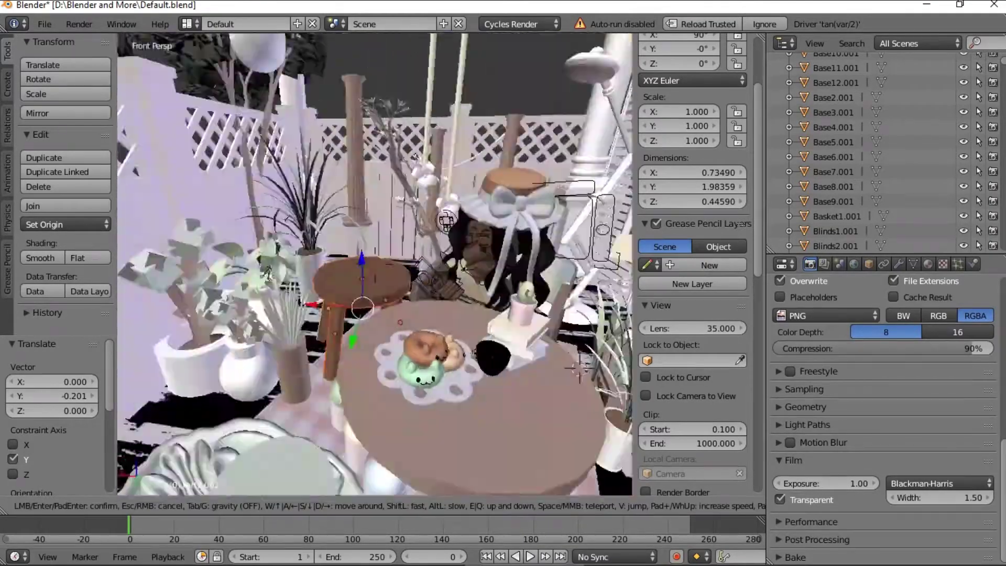
pyautogui.click(375, 265)
pyautogui.click(44, 24)
pyautogui.moveTo(68, 306)
pyautogui.click(230, 395)
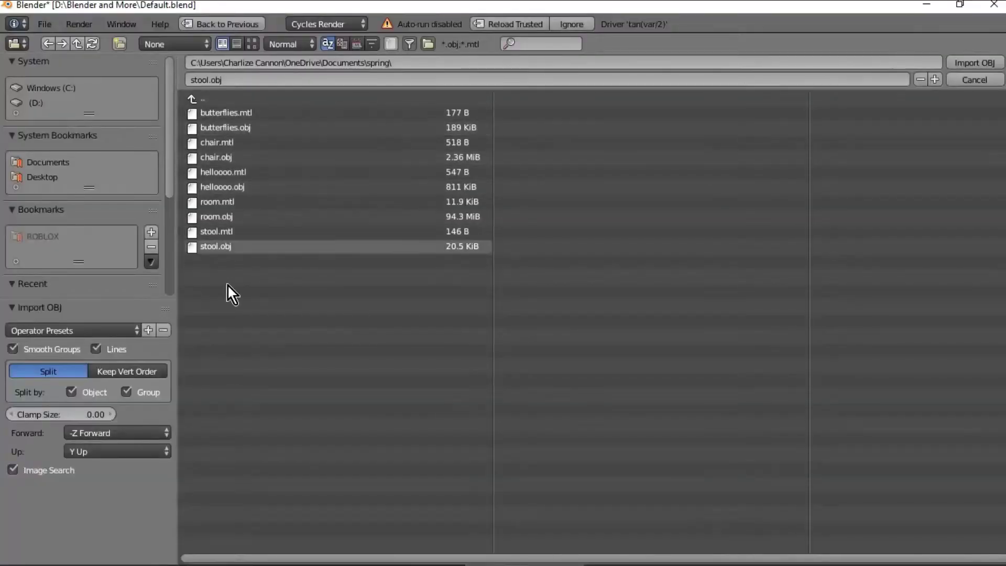
pyautogui.click(225, 128)
pyautogui.click(974, 63)
# - Set the imported butterflies' origin to their geometry
pyautogui.hotkey('shift', 'f')
pyautogui.press('s')
pyautogui.click(375, 265)
pyautogui.click(66, 224)
pyautogui.click(65, 253)
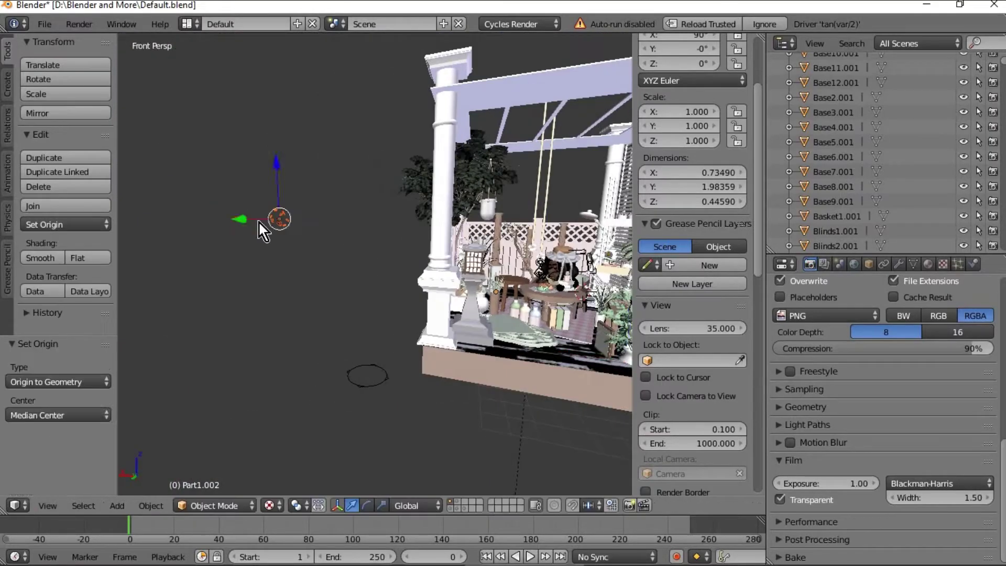
# - Move the butterflies across to the garden, including a -17.747 move along X
pyautogui.moveTo(245, 221); pyautogui.dragTo(247, 273)
pyautogui.hotkey('shift', 'f')
pyautogui.press('s')
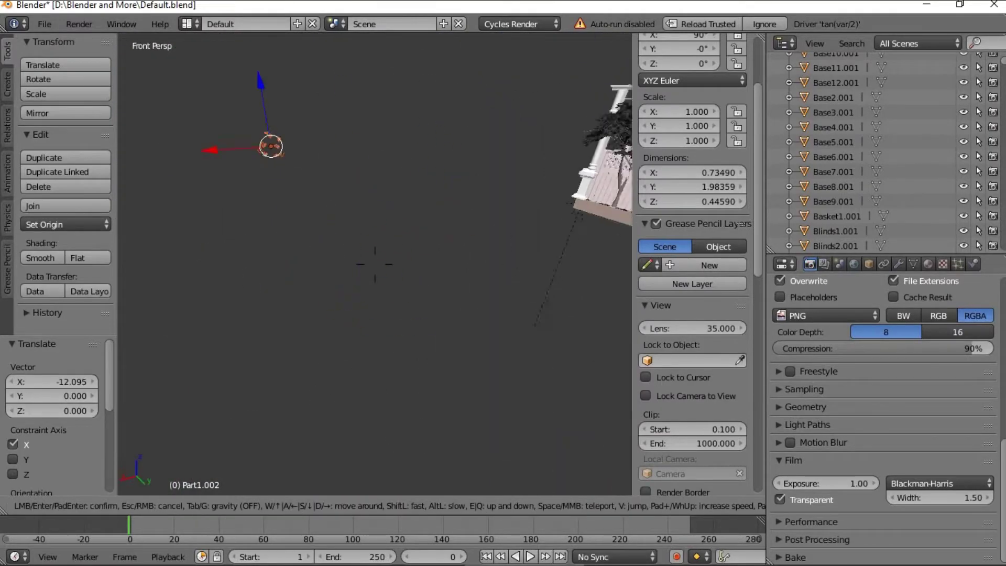
pyautogui.click(375, 265)
pyautogui.moveTo(158, 144); pyautogui.dragTo(390, 131)
pyautogui.moveTo(376, 126); pyautogui.dragTo(541, 180)
pyautogui.moveTo(437, 163); pyautogui.dragTo(529, 118)
# - Position the butterflies in front of the lattice fence behind the table, finishing with a -0.820 move along Z
pyautogui.hotkey('shift', 'f')
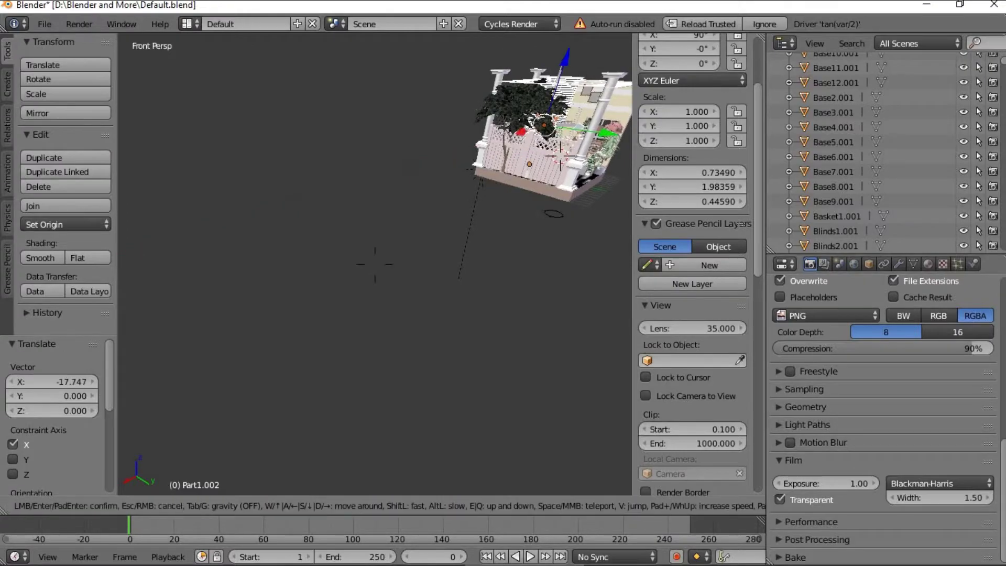
pyautogui.press('w')
pyautogui.click(374, 265)
pyautogui.moveTo(338, 252); pyautogui.dragTo(337, 252)
pyautogui.moveTo(337, 253)
pyautogui.mouseDown()
pyautogui.moveTo(351, 235)
pyautogui.moveTo(344, 241)
pyautogui.mouseUp()
pyautogui.moveTo(370, 167); pyautogui.dragTo(370, 203)
# - Preview the avatar and butterflies in Rendered viewport shading, and restore the previous shading
pyautogui.hotkey('shift', 'f')
pyautogui.press('w')
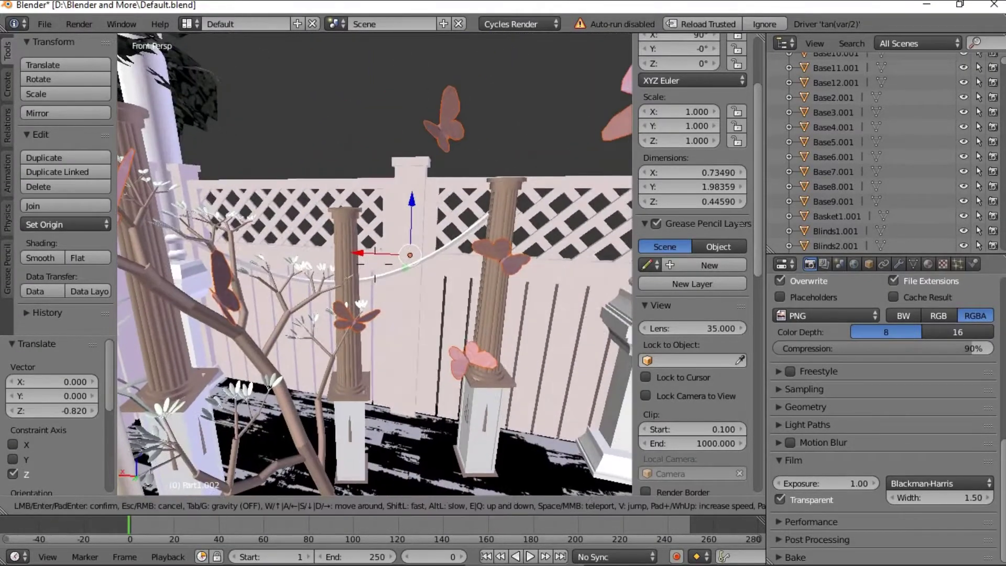
pyautogui.press('s')
pyautogui.press('Return')
pyautogui.click(270, 505)
pyautogui.click(301, 341)
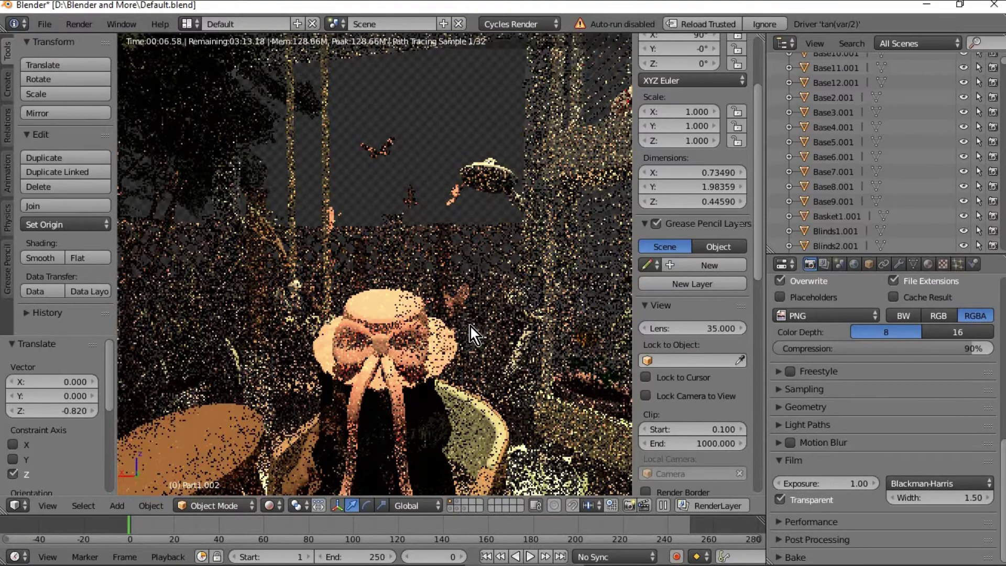
pyautogui.click(270, 505)
pyautogui.click(296, 398)
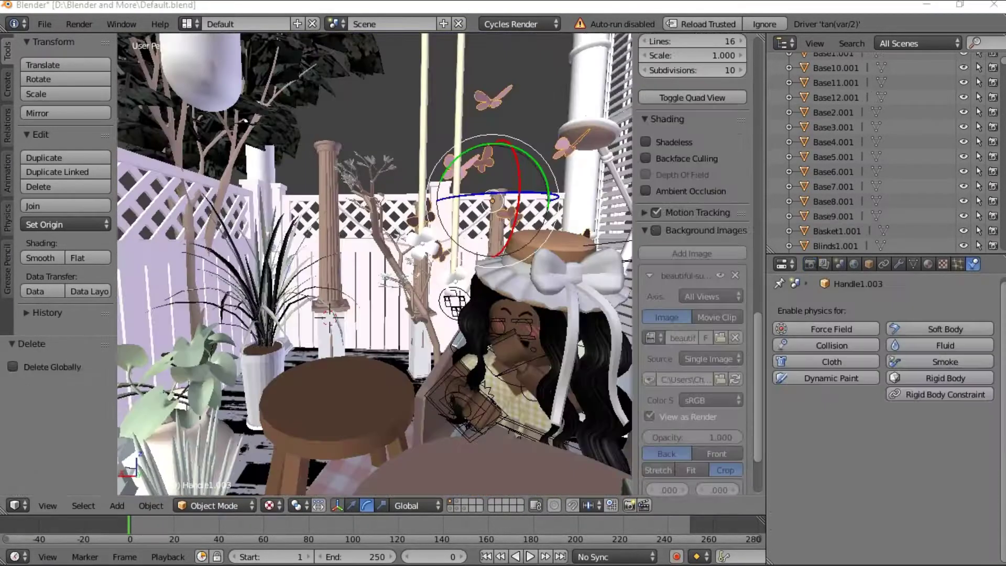
# - Import the white cat OBJ model into the scene
pyautogui.click(45, 24)
pyautogui.moveTo(61, 308)
pyautogui.click(231, 395)
pyautogui.click(236, 290)
pyautogui.click(974, 62)
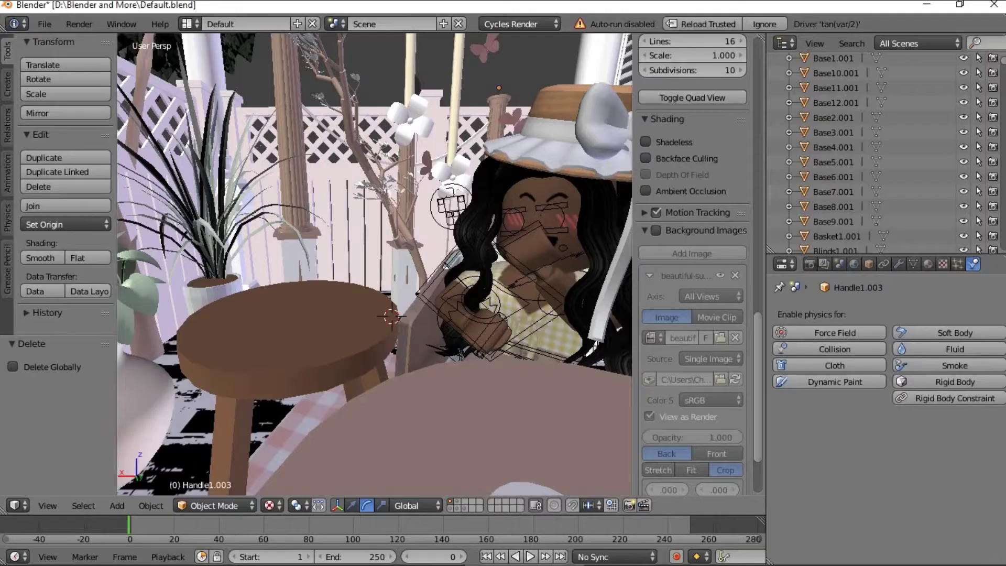
# - Circle-select the imported cat's head, body, paws and tail
pyautogui.hotkey('shift', 'f')
pyautogui.press('w')
pyautogui.click(375, 264)
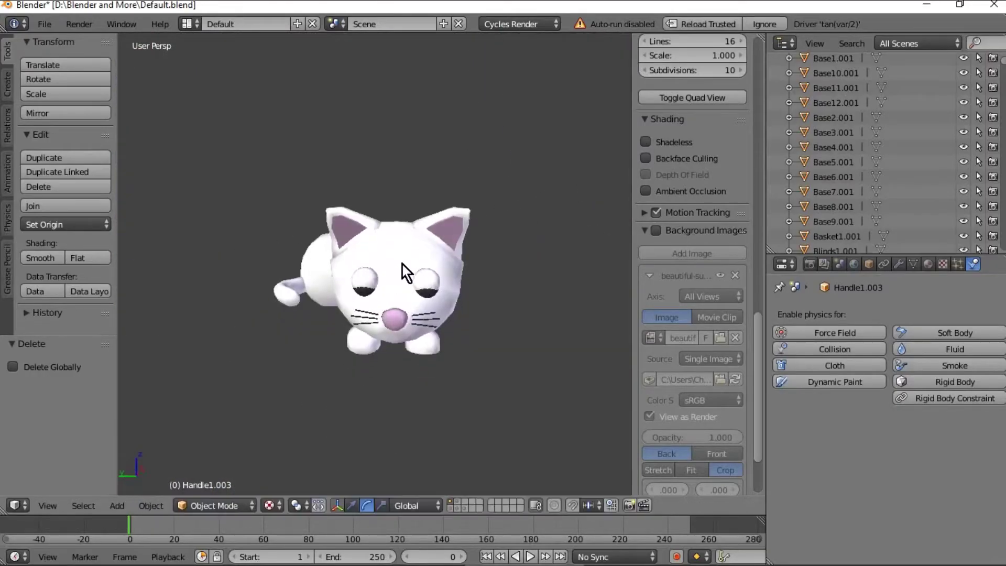
pyautogui.rightClick(403, 265)
pyautogui.click(457, 357)
pyautogui.press('c')
pyautogui.scroll(10, 374, 266)
pyautogui.moveTo(368, 272); pyautogui.dragTo(427, 331)
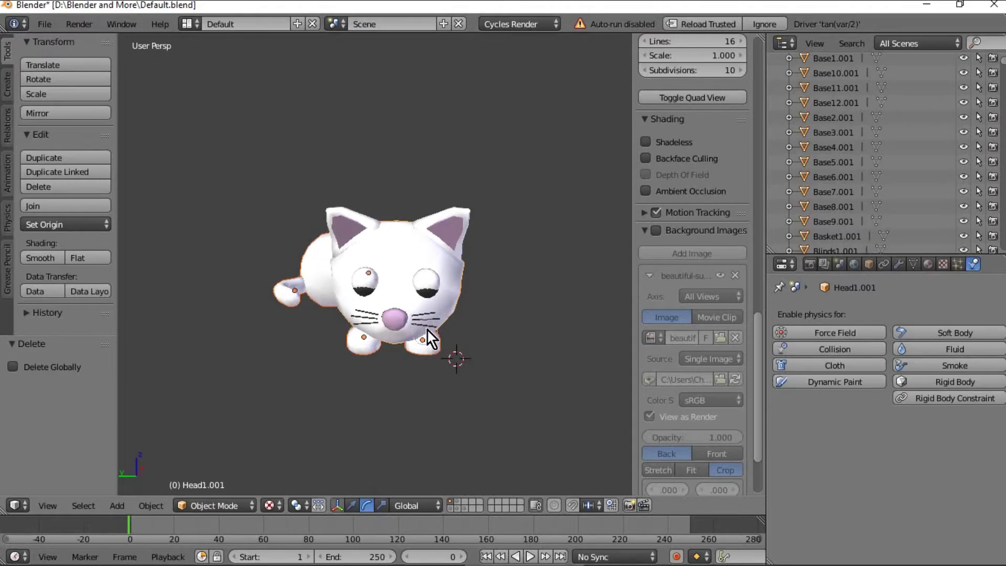
pyautogui.scroll(-20, 366, 252)
pyautogui.scroll(7, 452, 236)
pyautogui.rightClick(445, 233)
# - Add the cat's whiskers to the selection
pyautogui.hotkey('shift', 'f')
pyautogui.press('w')
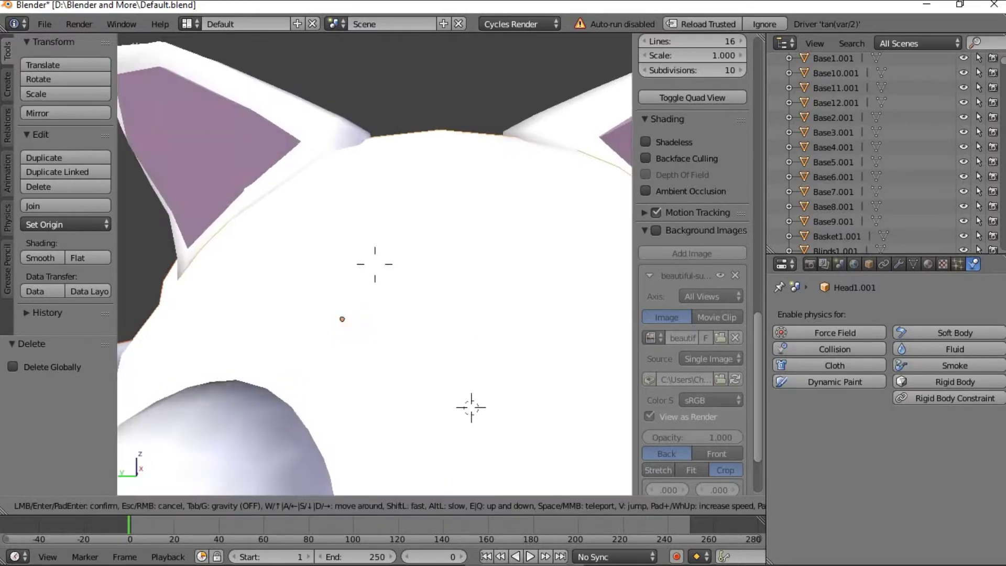
pyautogui.press('s')
pyautogui.press('w')
pyautogui.click(375, 265)
pyautogui.keyDown('shift'); pyautogui.rightClick(370, 256); pyautogui.keyUp('shift')
# - Set the origins of the selected cat parts to their geometry
pyautogui.hotkey('shift', 'f')
pyautogui.press('s')
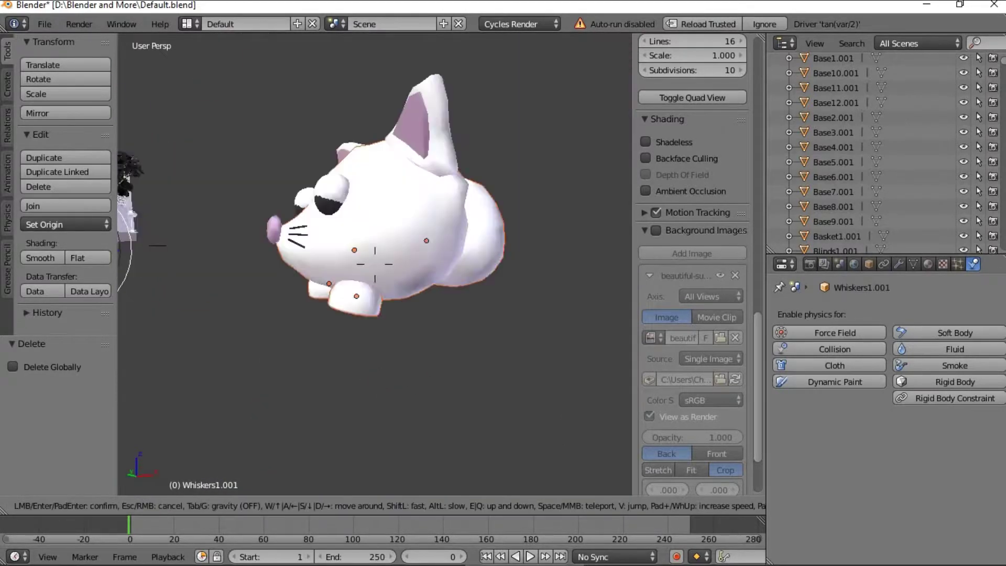
pyautogui.press('w')
pyautogui.press('s')
pyautogui.click(375, 265)
pyautogui.click(85, 226)
pyautogui.click(80, 255)
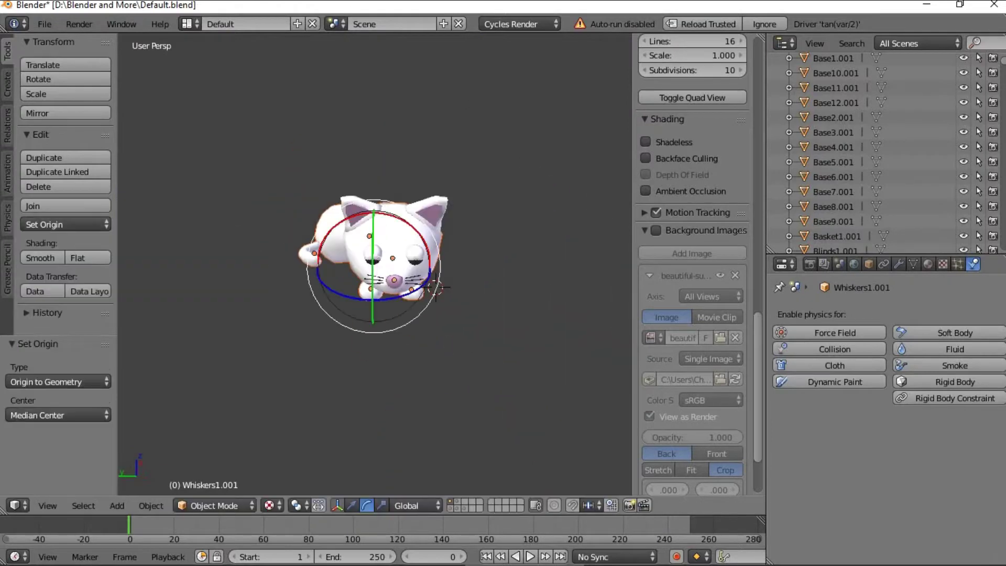
# - Try to rotate the selected cat parts 24.1° about Z, and undo the rotation
pyautogui.hotkey('shift', 'f')
pyautogui.press('w')
pyautogui.click(375, 264)
pyautogui.moveTo(239, 315); pyautogui.dragTo(259, 326)
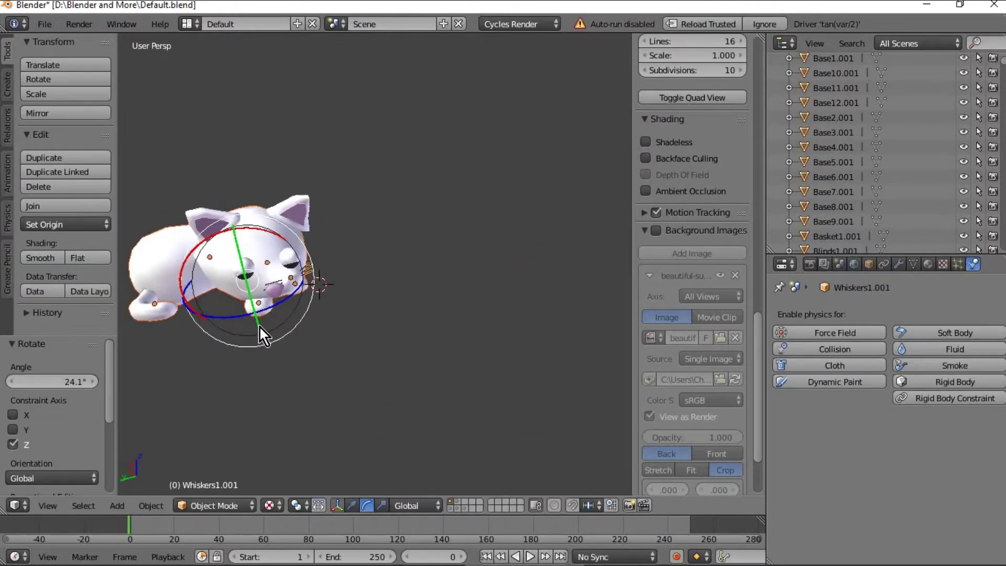
pyautogui.hotkey('ctrl', 'z')
# - Add the cat's nose, eyes and both ears to the selection
pyautogui.hotkey('shift', 'f')
pyautogui.press('w')
pyautogui.click(375, 265)
pyautogui.keyDown('shift'); pyautogui.rightClick(374, 341); pyautogui.keyUp('shift')
pyautogui.keyDown('shift'); pyautogui.rightClick(469, 224); pyautogui.keyUp('shift')
pyautogui.keyDown('shift'); pyautogui.rightClick(275, 221); pyautogui.keyUp('shift')
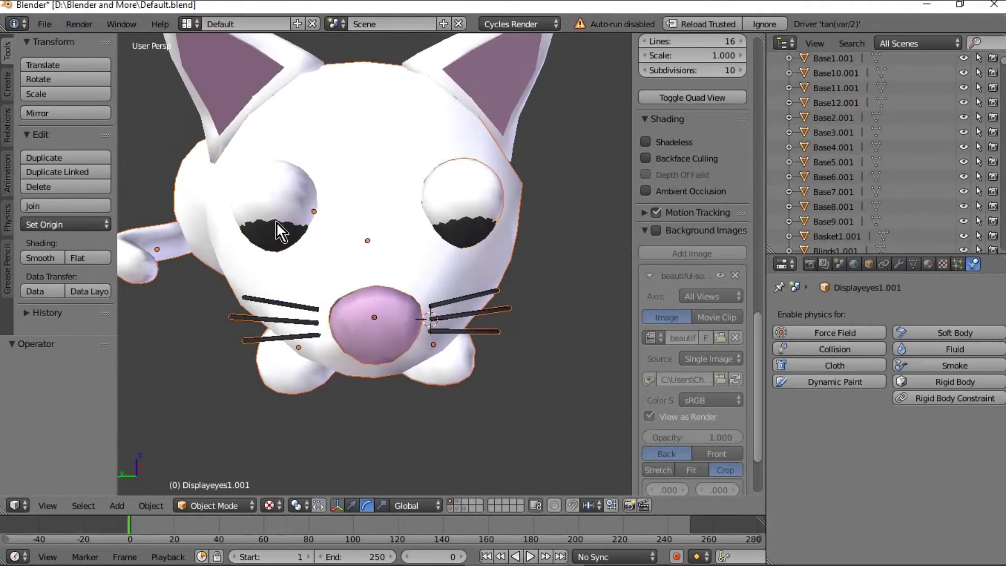
pyautogui.keyDown('shift'); pyautogui.rightClick(280, 79); pyautogui.keyUp('shift')
pyautogui.keyDown('shift'); pyautogui.rightClick(280, 77); pyautogui.keyUp('shift')
pyautogui.keyDown('shift'); pyautogui.rightClick(280, 77); pyautogui.keyUp('shift')
pyautogui.keyDown('shift'); pyautogui.rightClick(440, 68); pyautogui.keyUp('shift')
# - Set the origins of all selected cat parts to their geometry and rotate the cat 8.49° about Z
pyautogui.hotkey('shift', 'f')
pyautogui.press('s')
pyautogui.click(375, 264)
pyautogui.click(85, 226)
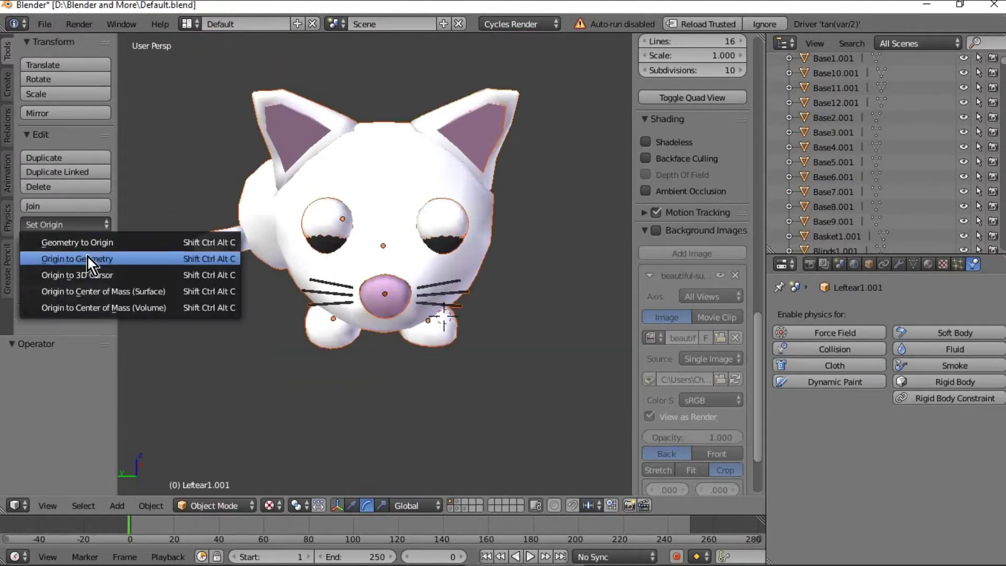
pyautogui.click(88, 258)
pyautogui.moveTo(366, 262); pyautogui.dragTo(316, 273)
# - Move the whole cat toward the garden by 39.902 and another 12.700 along Y
pyautogui.hotkey('shift', 'f')
pyautogui.press('s')
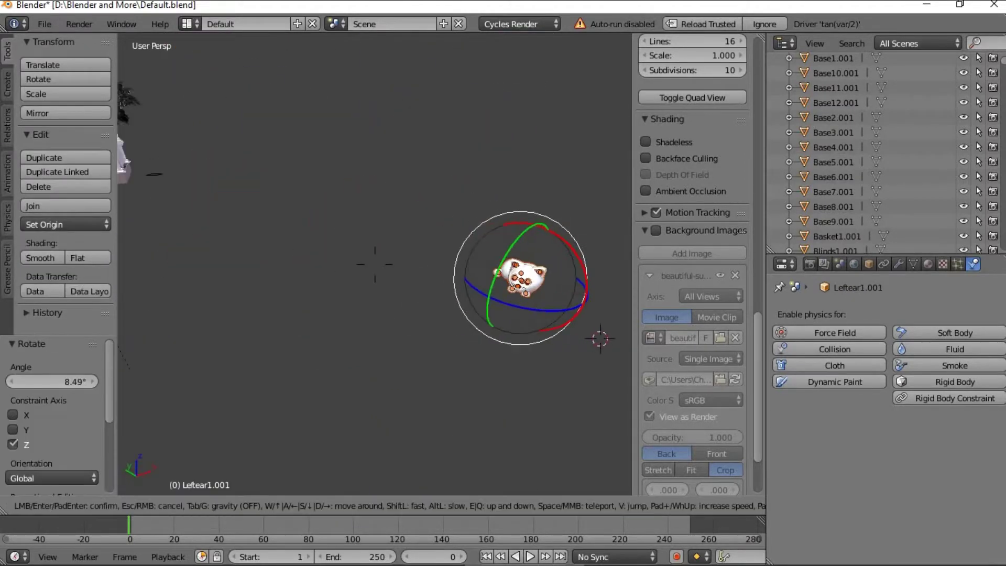
pyautogui.click(375, 265)
pyautogui.click(350, 504)
pyautogui.moveTo(570, 298); pyautogui.dragTo(337, 221)
pyautogui.hotkey('shift', 'f')
pyautogui.press('w')
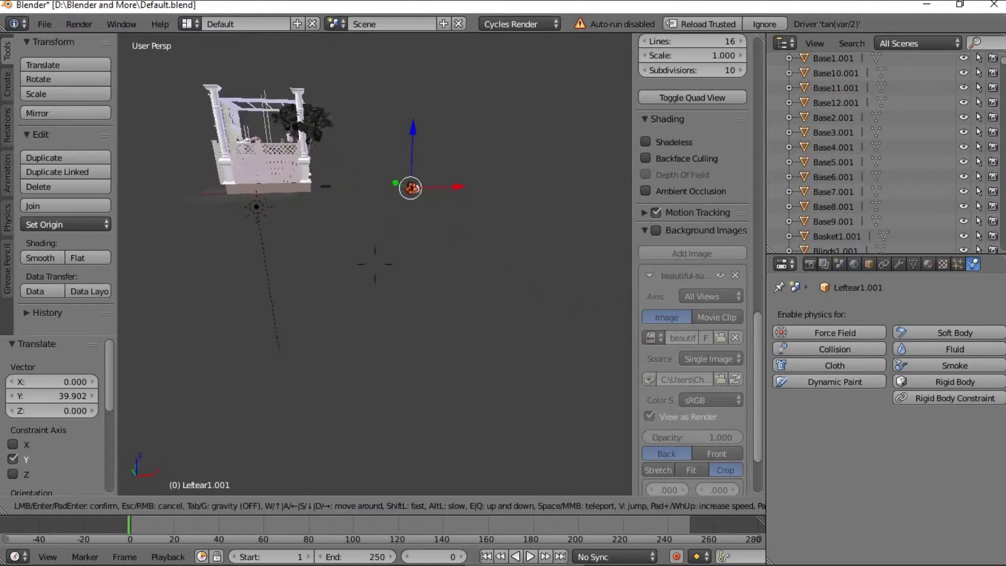
pyautogui.click(375, 264)
pyautogui.moveTo(474, 396); pyautogui.dragTo(450, 342)
# - Move the cat -17.783 along X to bring it into the garden
pyautogui.hotkey('shift', 'f')
pyautogui.press('w')
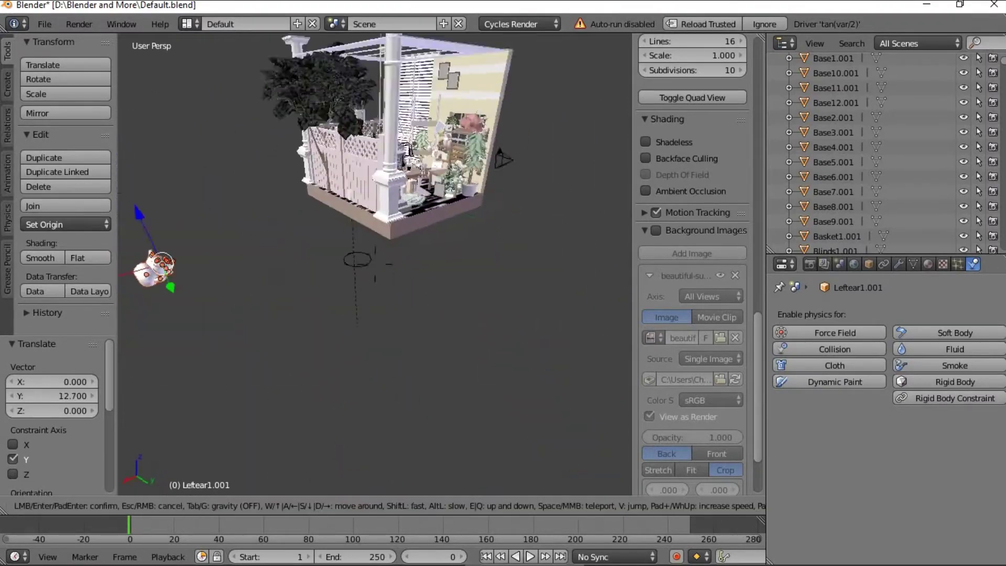
pyautogui.click(375, 264)
pyautogui.press('s')
pyautogui.click(260, 289)
pyautogui.moveTo(219, 271); pyautogui.dragTo(539, 284)
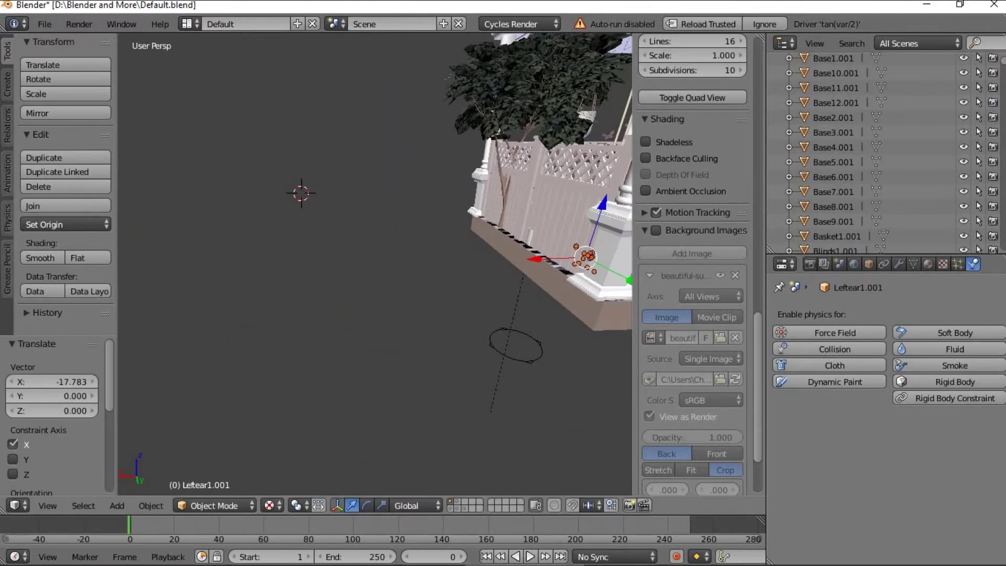
# - Raise the cat 2.943 along Z toward the height of the stool
pyautogui.hotkey('shift', 'f')
pyautogui.press('d')
pyautogui.press('w')
pyautogui.click(375, 264)
pyautogui.moveTo(369, 290); pyautogui.dragTo(403, 166)
# - Place the cat over the stool by moving it -1.099 along X and raising it about 0.3 along Z
pyautogui.hotkey('shift', 'f')
pyautogui.press('w')
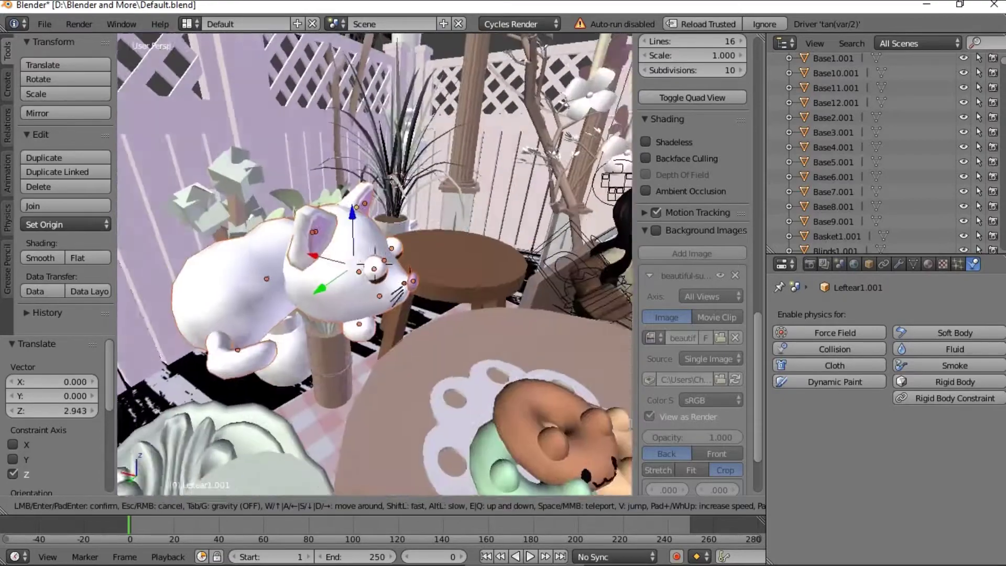
pyautogui.click(375, 264)
pyautogui.press('g')
pyautogui.press('z')
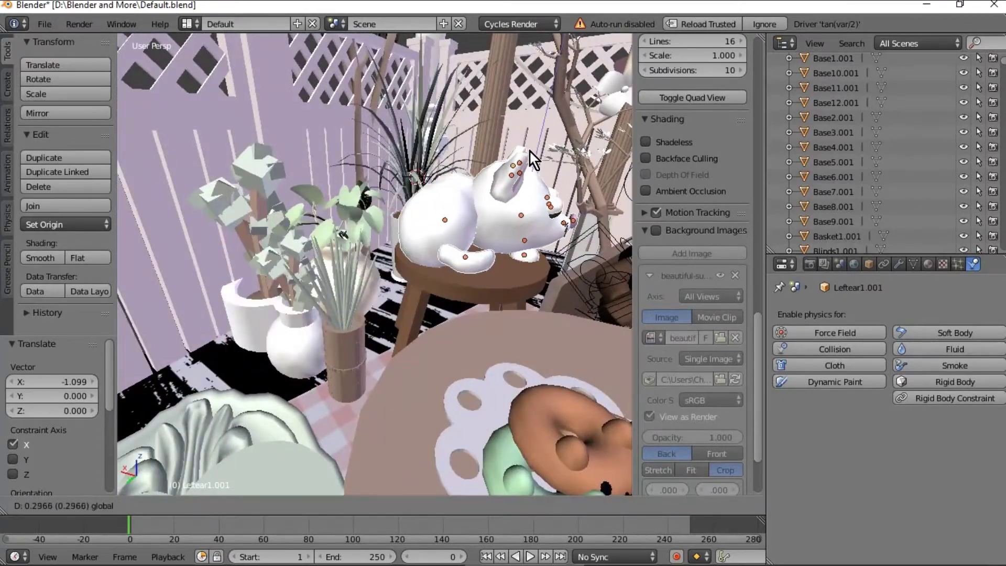
pyautogui.click(527, 154)
# - Rotate the cat on the stool to face more toward the table
pyautogui.hotkey('shift', 'f')
pyautogui.press('s')
pyautogui.click(375, 265)
pyautogui.click(366, 506)
pyautogui.moveTo(405, 268); pyautogui.dragTo(377, 282)
# - Scale the cat down along its axes to suit the stool, using a factor of 0.830 along Y
pyautogui.click(352, 506)
pyautogui.click(382, 506)
pyautogui.moveTo(382, 201); pyautogui.dragTo(381, 209)
pyautogui.moveTo(331, 258); pyautogui.dragTo(341, 260)
pyautogui.moveTo(377, 274); pyautogui.dragTo(378, 271)
# - Seat the cat on the stool by moving it 0.205 along Y and -0.096 along Z
pyautogui.hotkey('shift', 'f')
pyautogui.press('w')
pyautogui.click(375, 264)
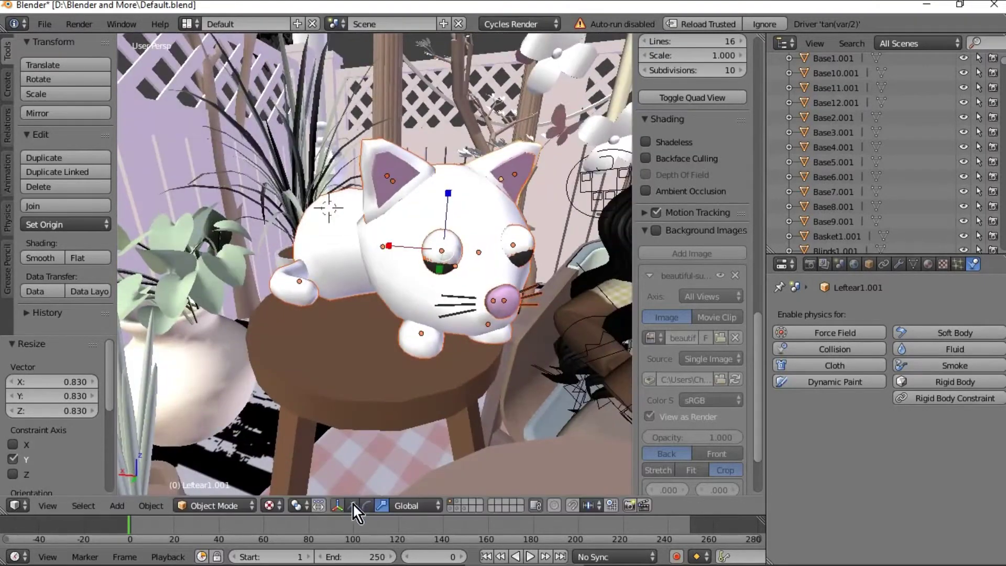
pyautogui.click(353, 507)
pyautogui.moveTo(427, 250); pyautogui.dragTo(395, 279)
pyautogui.press('z')
pyautogui.click(407, 222)
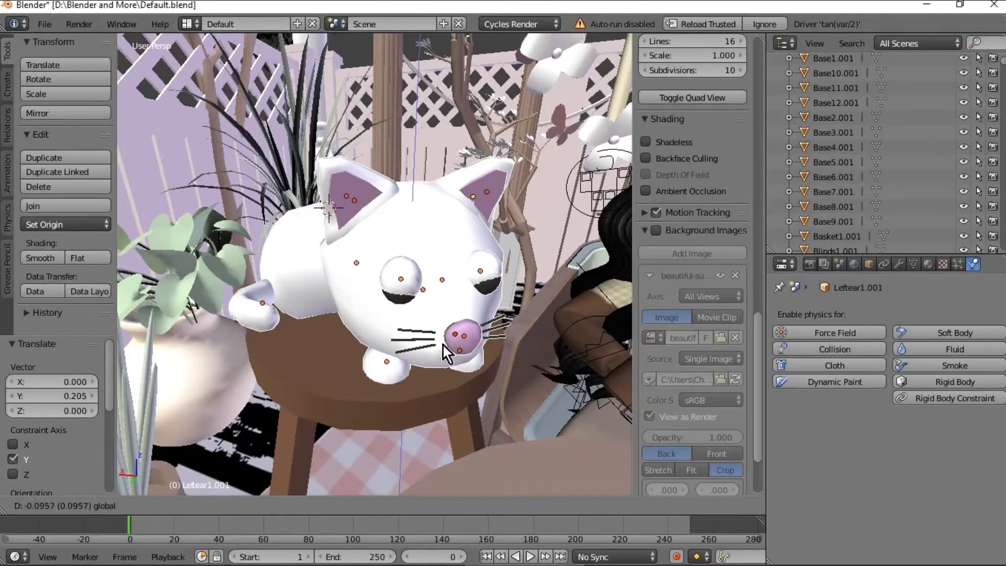
# - Examine the cat's seating on the stool from the table and up close
pyautogui.scroll(-6, 467, 405)
pyautogui.rightClick(491, 466)
pyautogui.hotkey('shift', 'f')
pyautogui.press('w')
pyautogui.press('s')
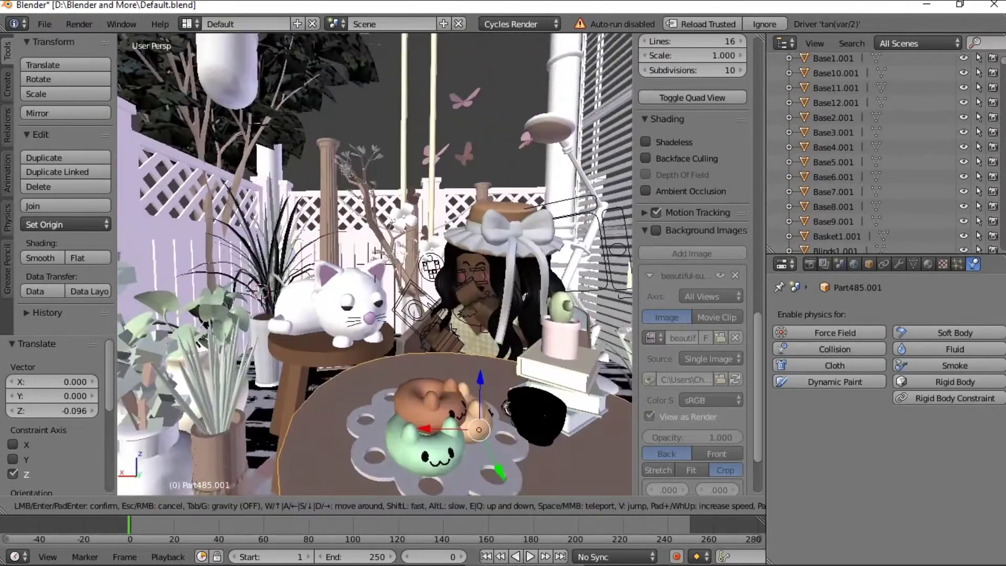
pyautogui.press('w')
pyautogui.press('w')
pyautogui.press('s')
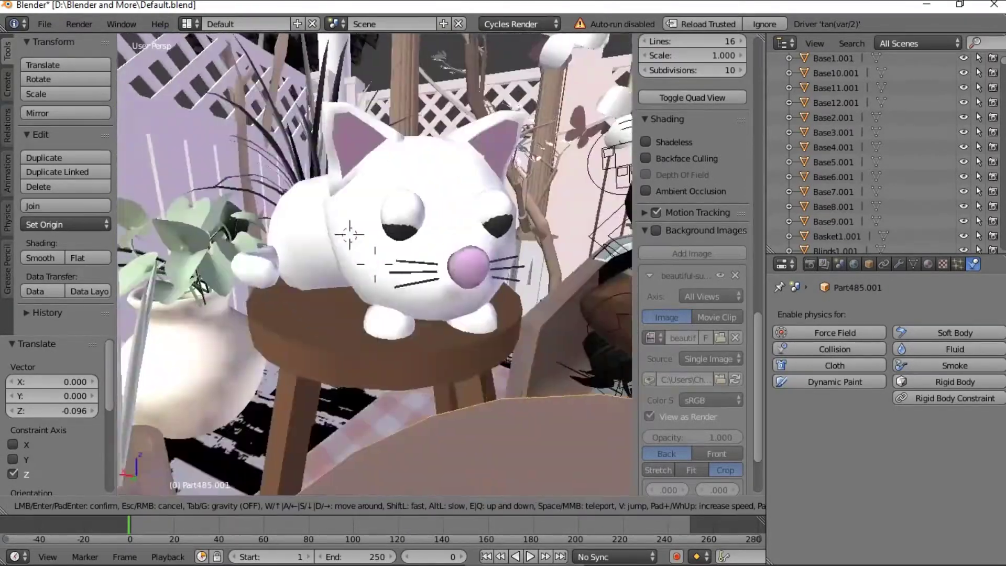
pyautogui.click(415, 261)
# - Move the white part of the cat's tail-side eye 0.013 along Z and -0.015 along Y
pyautogui.rightClick(490, 208)
pyautogui.moveTo(494, 161); pyautogui.dragTo(500, 158)
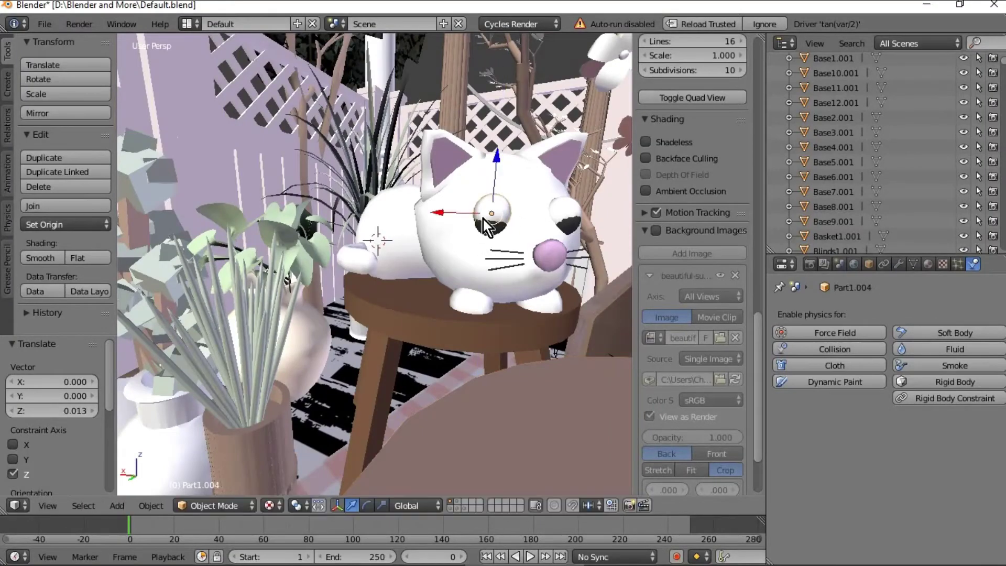
pyautogui.hotkey('shift', 'f')
pyautogui.press('w')
pyautogui.click(375, 265)
pyautogui.moveTo(391, 338); pyautogui.dragTo(396, 335)
# - Fine-tune the same eye part by moving it -0.008 along Z and about 0.009 along Y
pyautogui.hotkey('shift', 'f')
pyautogui.press('s')
pyautogui.press('w')
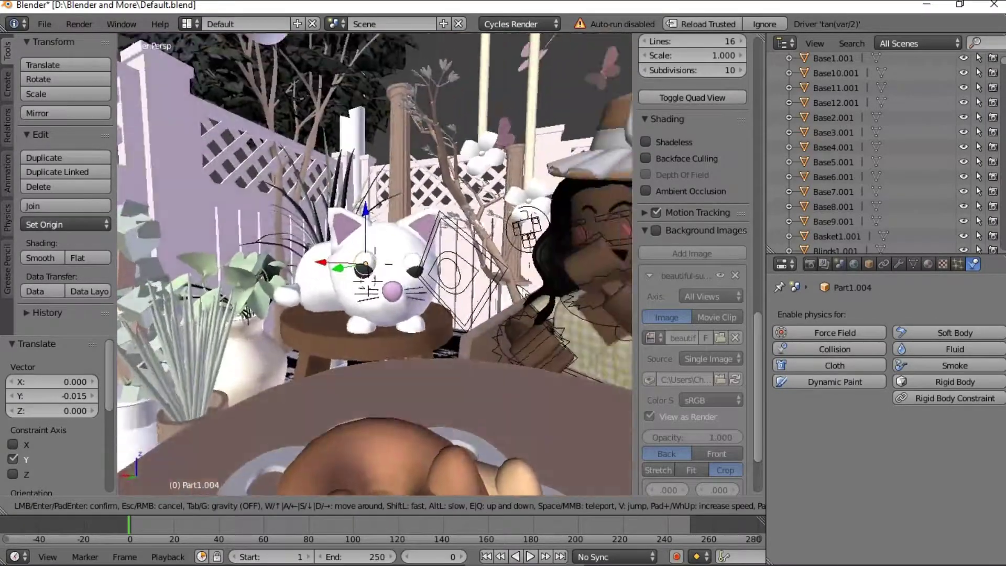
pyautogui.click(375, 265)
pyautogui.moveTo(366, 230); pyautogui.dragTo(367, 231)
pyautogui.moveTo(337, 281); pyautogui.dragTo(338, 276)
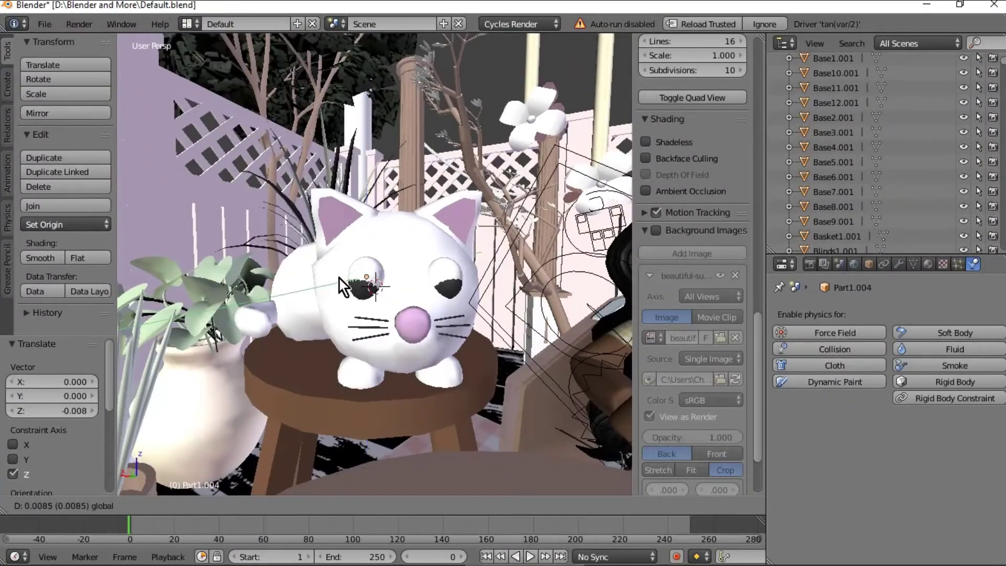
# - Lower the cat's tail onto the stool by moving it -0.129 along Z
pyautogui.hotkey('shift', 'f')
pyautogui.press('s')
pyautogui.press('w')
pyautogui.click(374, 265)
pyautogui.rightClick(387, 267)
pyautogui.moveTo(397, 219); pyautogui.dragTo(396, 235)
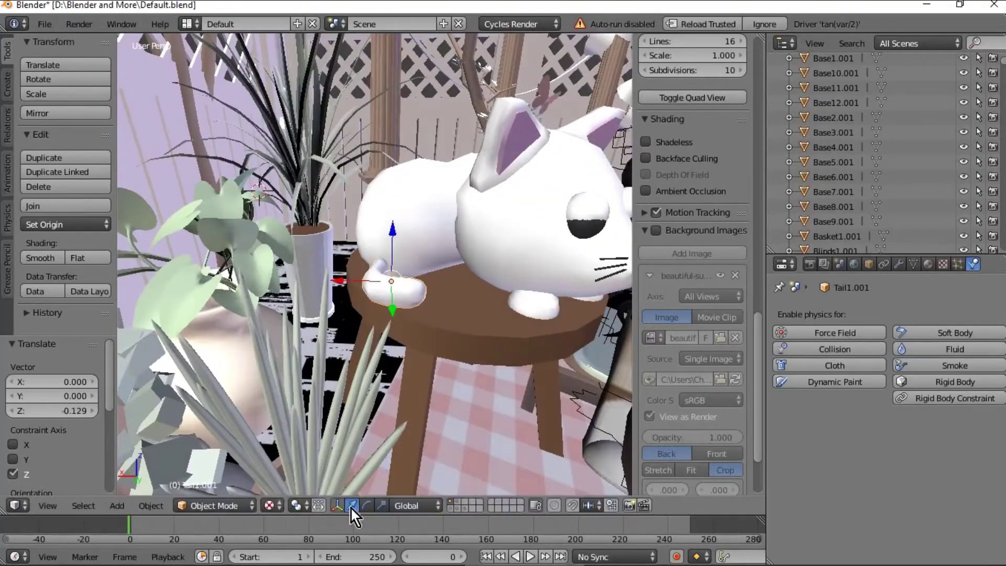
# - Freely rotate the cat's tail by 6.88° and 14.3° so it lies against the stool seat
pyautogui.click(367, 504)
pyautogui.moveTo(391, 291); pyautogui.dragTo(409, 281)
pyautogui.hotkey('shift', 'f')
pyautogui.press('w')
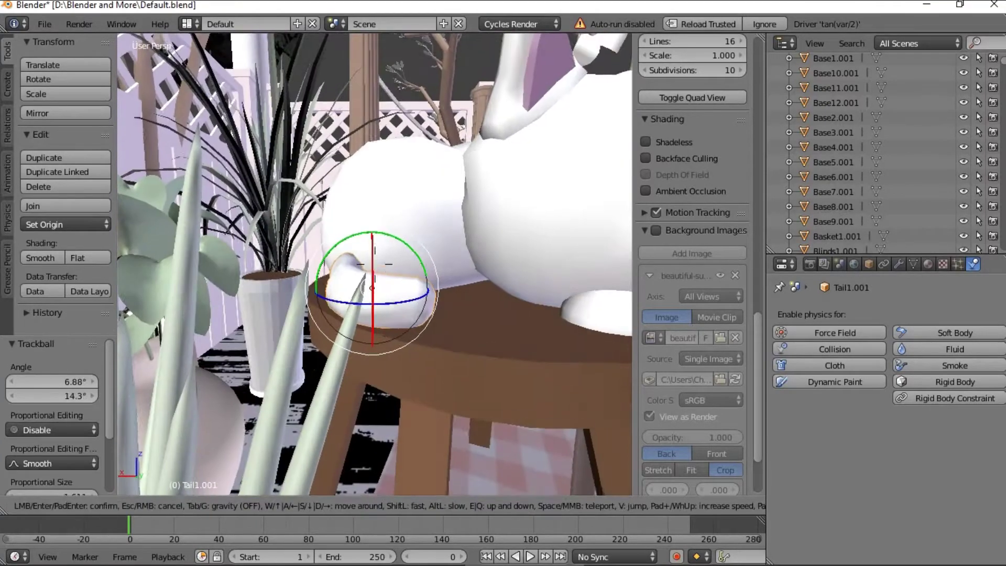
pyautogui.press('d')
pyautogui.click(374, 264)
# - Move the cat's tail -0.103 along X and -0.015 along Y
pyautogui.click(355, 506)
pyautogui.moveTo(246, 329); pyautogui.dragTo(257, 327)
pyautogui.hotkey('shift', 'f')
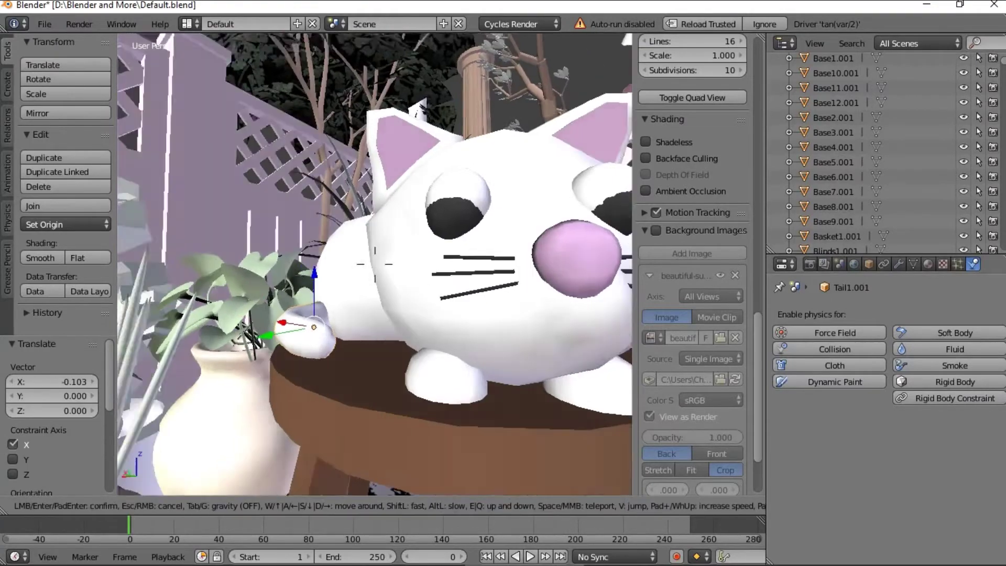
pyautogui.press('a')
pyautogui.click(374, 264)
pyautogui.moveTo(390, 301); pyautogui.dragTo(389, 298)
# - Spread the cat's front paws apart along X, moving the avatar-side paw by -0.339
pyautogui.hotkey('shift', 'f')
pyautogui.press('s')
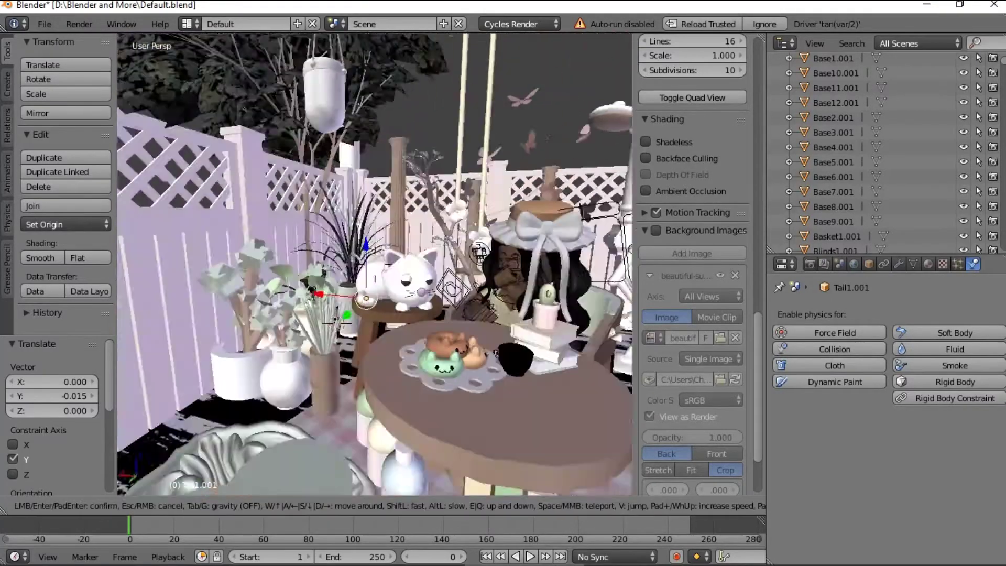
pyautogui.press('w')
pyautogui.press('a')
pyautogui.press('w')
pyautogui.click(375, 265)
pyautogui.rightClick(379, 271)
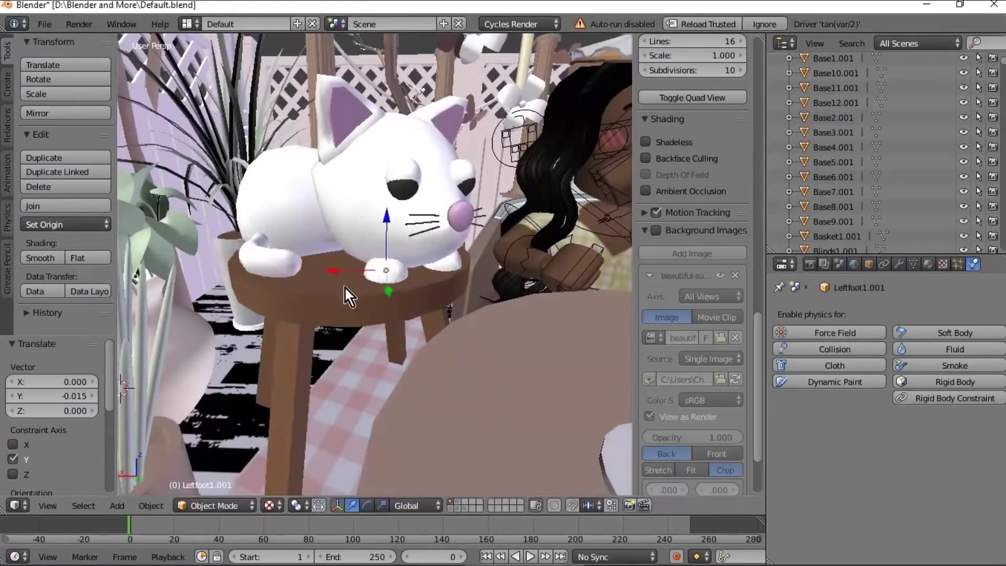
pyautogui.moveTo(343, 274); pyautogui.dragTo(358, 261)
pyautogui.click(359, 262)
# - Select the cat's head together with its ears, eyes, nose and whiskers
pyautogui.rightClick(401, 183)
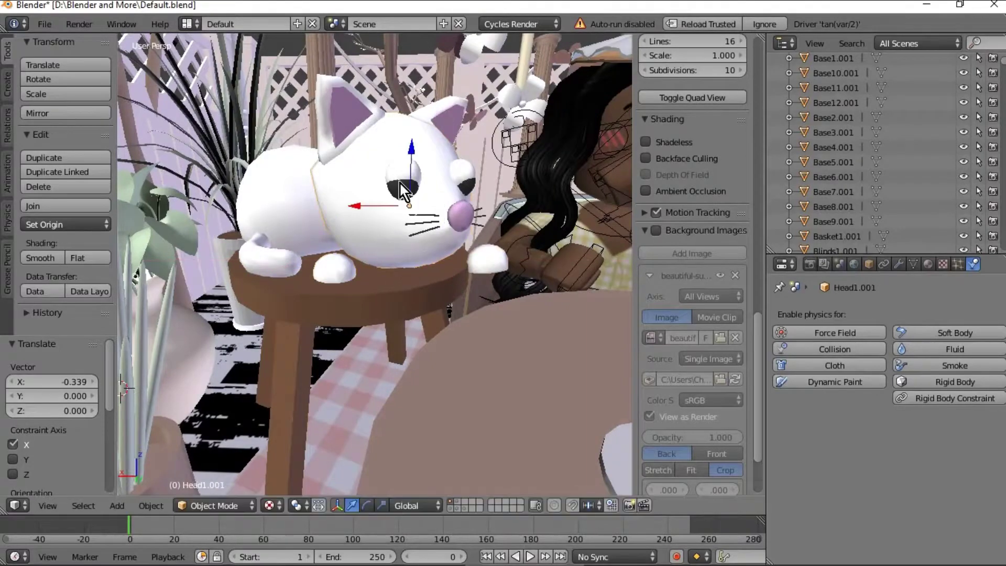
pyautogui.hotkey('shift', 'f')
pyautogui.press('w')
pyautogui.click(374, 264)
pyautogui.press('c')
pyautogui.scroll(12, 426, 226)
pyautogui.moveTo(343, 113); pyautogui.dragTo(470, 218)
pyautogui.click(450, 280)
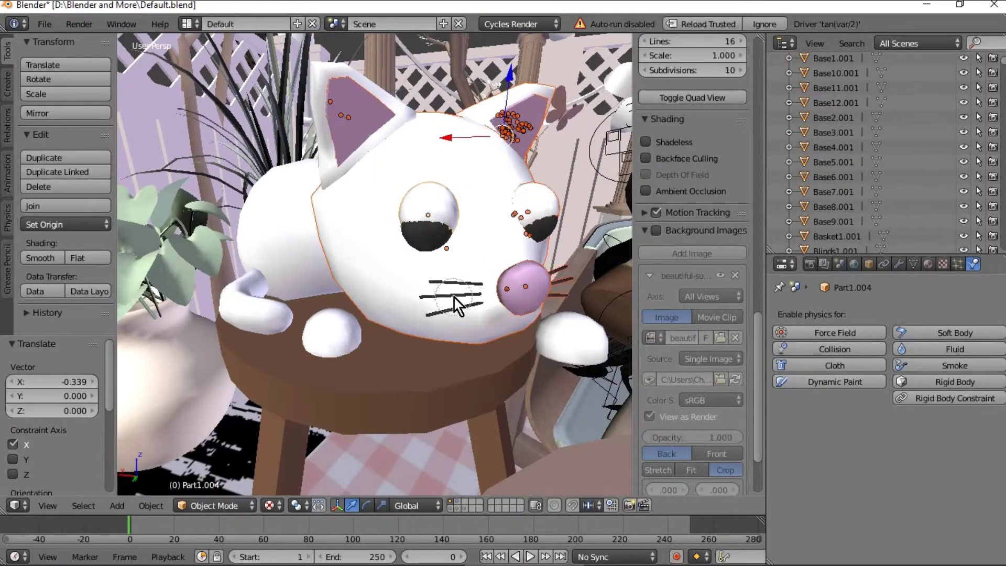
pyautogui.rightClick(454, 297)
# - Try to reset the origin of the selected head parts and move them along Z
pyautogui.click(88, 224)
pyautogui.click(87, 254)
pyautogui.moveTo(509, 79); pyautogui.dragTo(498, 71)
pyautogui.hotkey('ctrl', 'z')
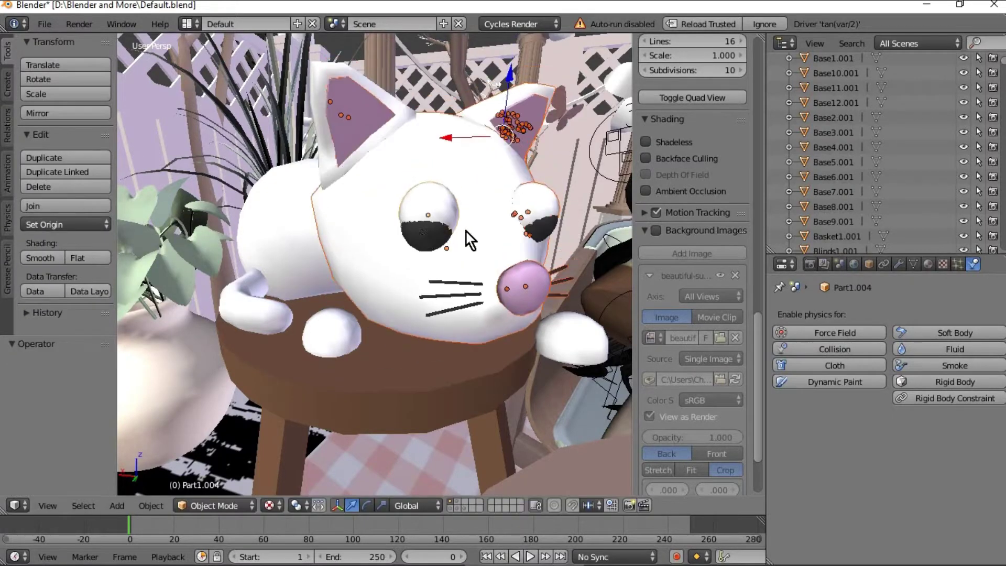
# - Add the missing face and ear parts to the selection and move the whole head -0.189 along Z
pyautogui.keyDown('shift'); pyautogui.rightClick(506, 230); pyautogui.keyUp('shift')
pyautogui.keyDown('shift'); pyautogui.rightClick(395, 139); pyautogui.keyUp('shift')
pyautogui.keyDown('shift'); pyautogui.rightClick(326, 72); pyautogui.keyUp('shift')
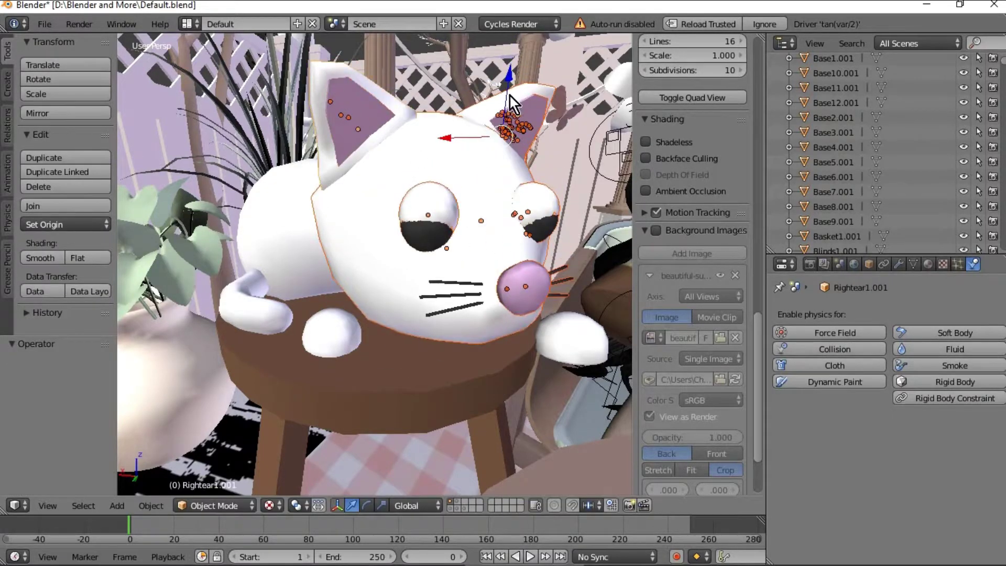
pyautogui.click(36, 224)
pyautogui.click(52, 251)
pyautogui.moveTo(511, 85)
pyautogui.mouseDown()
pyautogui.moveTo(513, 71)
pyautogui.moveTo(514, 101)
pyautogui.moveTo(516, 93)
pyautogui.mouseUp()
# - Try to nudge the white part of the cat's avatar-side eye with small moves, including 0.002 along X
pyautogui.hotkey('shift', 'f')
pyautogui.press('s')
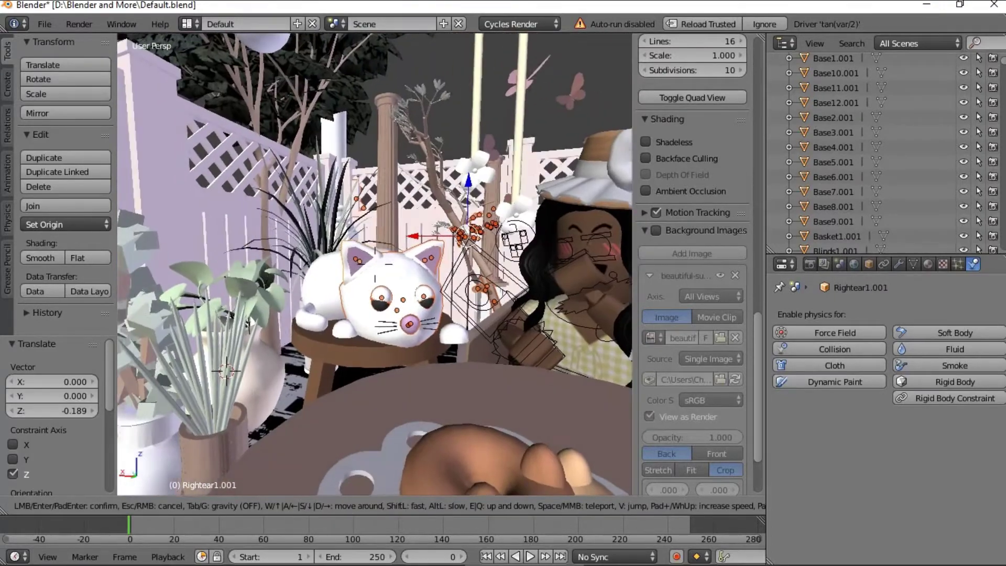
pyautogui.press('w')
pyautogui.press('d')
pyautogui.click(382, 229)
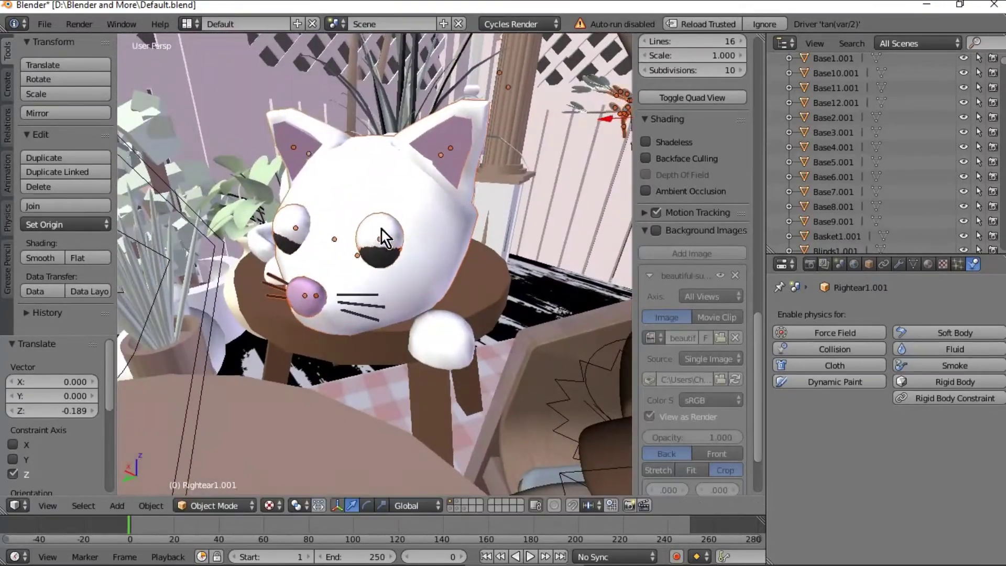
pyautogui.rightClick(381, 229)
pyautogui.moveTo(381, 192); pyautogui.dragTo(381, 191)
pyautogui.moveTo(347, 250); pyautogui.dragTo(344, 251)
pyautogui.moveTo(346, 231)
pyautogui.mouseDown()
pyautogui.moveTo(346, 250)
pyautogui.moveTo(350, 230)
pyautogui.mouseUp()
# - Undo the recent nudges of the avatar-side eye's white part
pyautogui.hotkey('shift', 'f')
pyautogui.press('a')
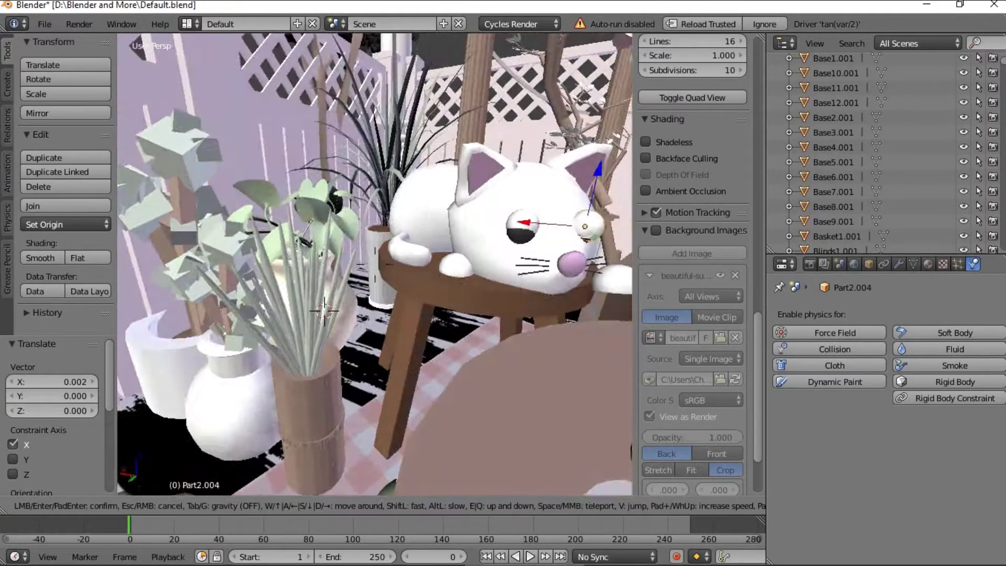
pyautogui.press('d')
pyautogui.click(374, 265)
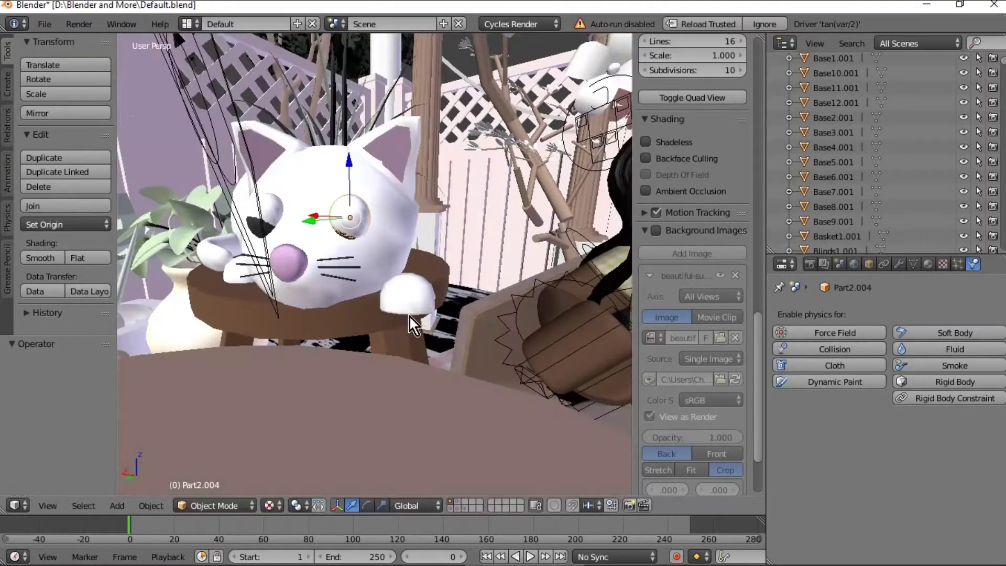
pyautogui.hotkey('ctrl', 'z')
pyautogui.hotkey('ctrl', 'z')
pyautogui.hotkey('ctrl', 'z')
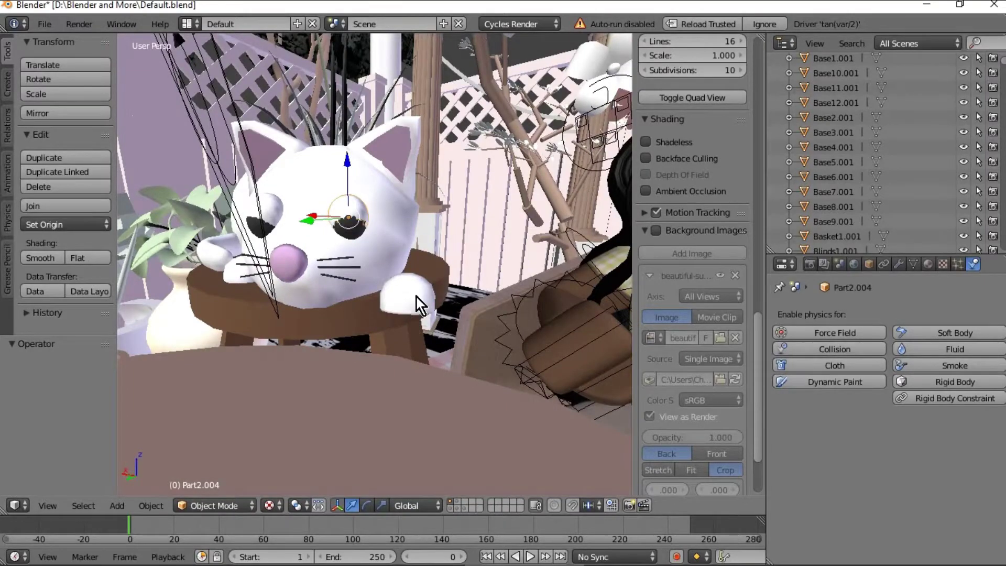
# - Shift the cat's avatar-side paw back onto the stool, including a move of 0.165 along X
pyautogui.rightClick(417, 297)
pyautogui.hotkey('shift', 'f')
pyautogui.press('w')
pyautogui.click(374, 264)
pyautogui.moveTo(441, 305); pyautogui.dragTo(466, 272)
pyautogui.moveTo(458, 260); pyautogui.dragTo(421, 255)
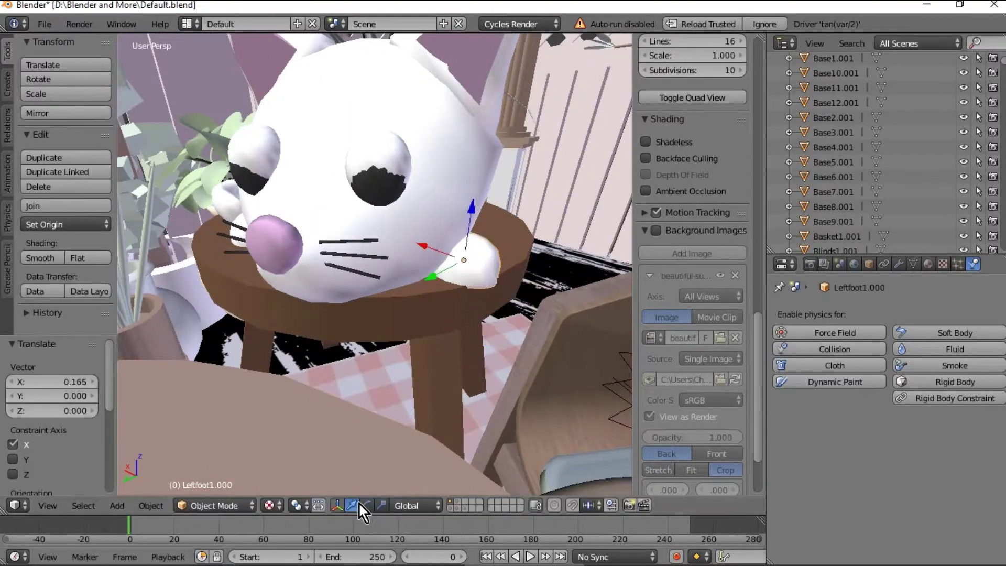
# - Rotate the avatar-side paw 68° about Z and -4.14° about Y, and raise it about 0.026 along Z
pyautogui.click(365, 505)
pyautogui.moveTo(475, 271); pyautogui.dragTo(496, 307)
pyautogui.moveTo(471, 207); pyautogui.dragTo(472, 201)
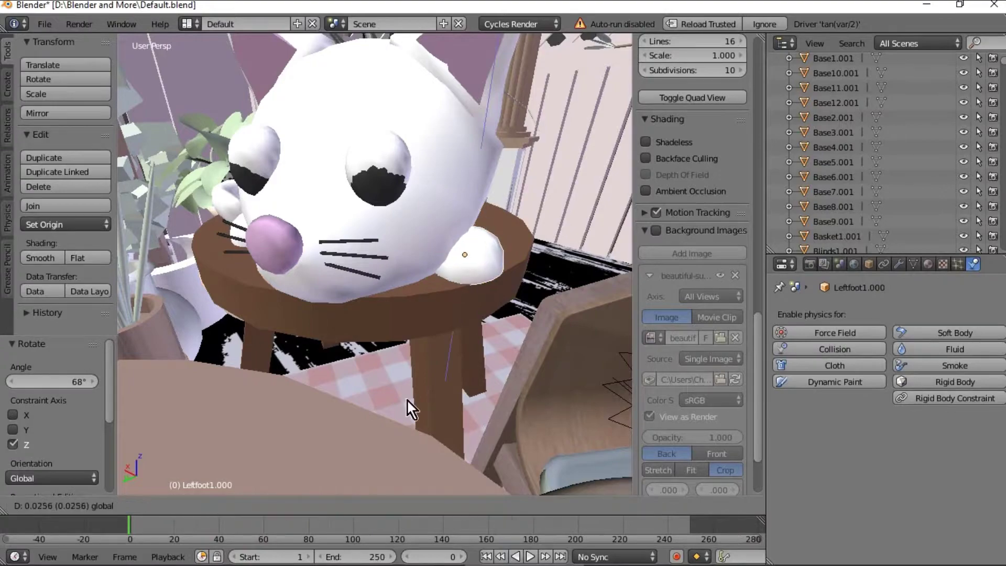
pyautogui.click(366, 506)
pyautogui.moveTo(509, 231); pyautogui.dragTo(513, 236)
# - Select the butterflies above the garden and add a second slot with a new material
pyautogui.hotkey('shift', 'f')
pyautogui.press('s')
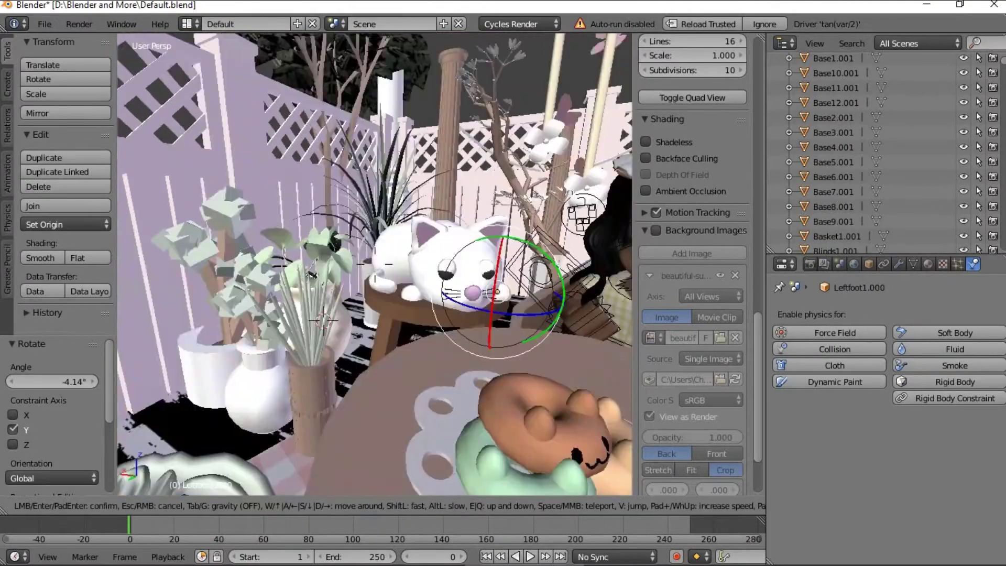
pyautogui.press('s')
pyautogui.press('w')
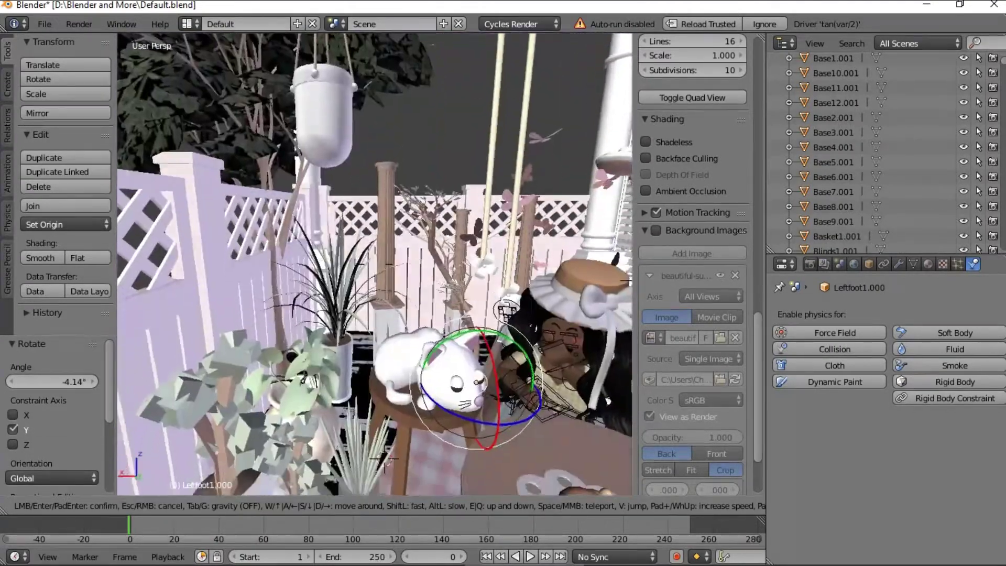
pyautogui.press('s')
pyautogui.press('w')
pyautogui.click(447, 243)
pyautogui.rightClick(457, 239)
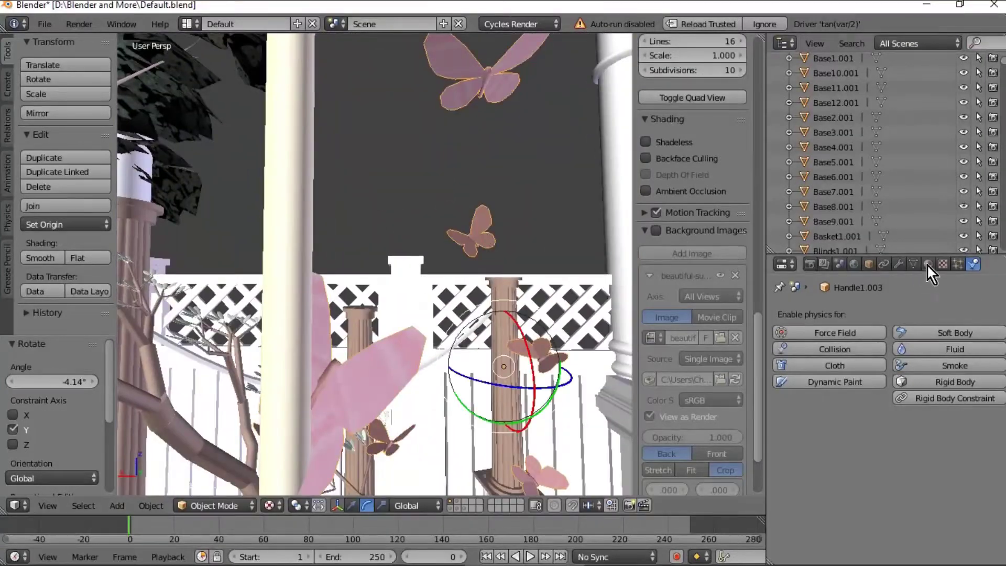
pyautogui.click(928, 264)
pyautogui.click(991, 316)
pyautogui.click(877, 395)
# - Use the Handle1Tex image from the butterfly texture folder as the new material's color and remove the Handle1Mtl.003 slot
pyautogui.click(985, 503)
pyautogui.click(731, 374)
pyautogui.click(961, 522)
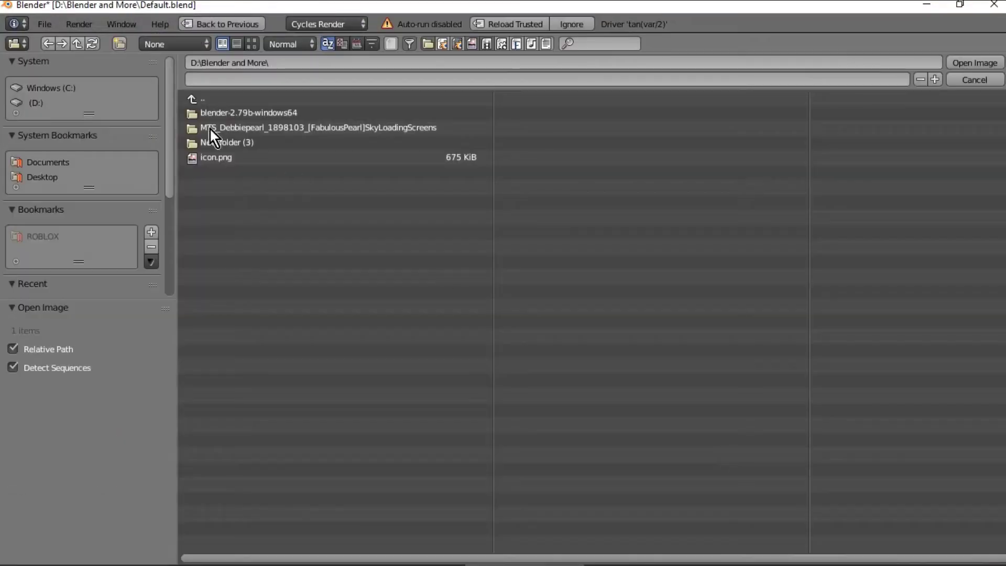
pyautogui.click(101, 162)
pyautogui.click(249, 174)
pyautogui.click(249, 112)
pyautogui.click(250, 113)
pyautogui.click(976, 62)
pyautogui.click(891, 317)
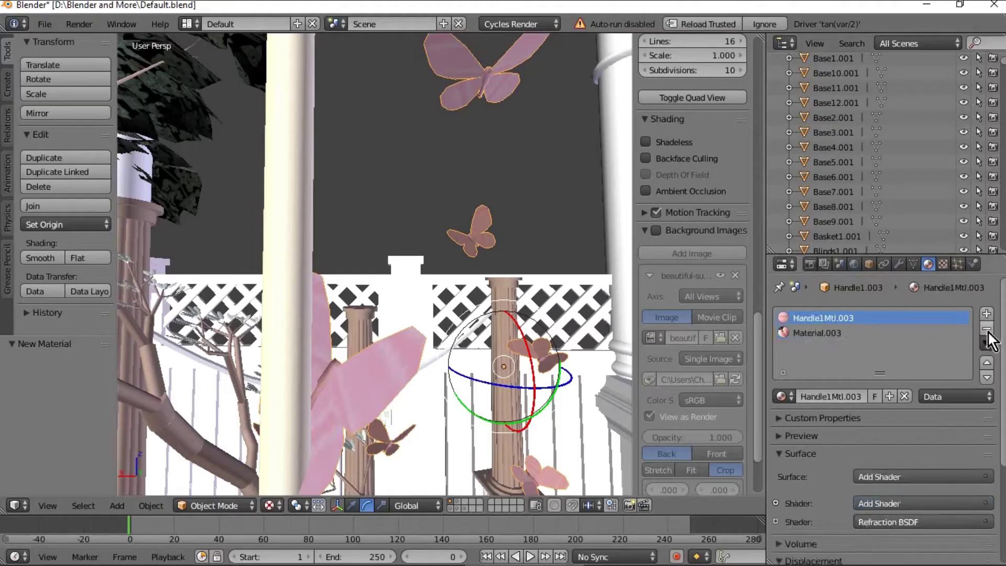
pyautogui.click(986, 328)
# - Preview the scene in Rendered shading through the camera and return to Texture shading
pyautogui.press('KP_0')
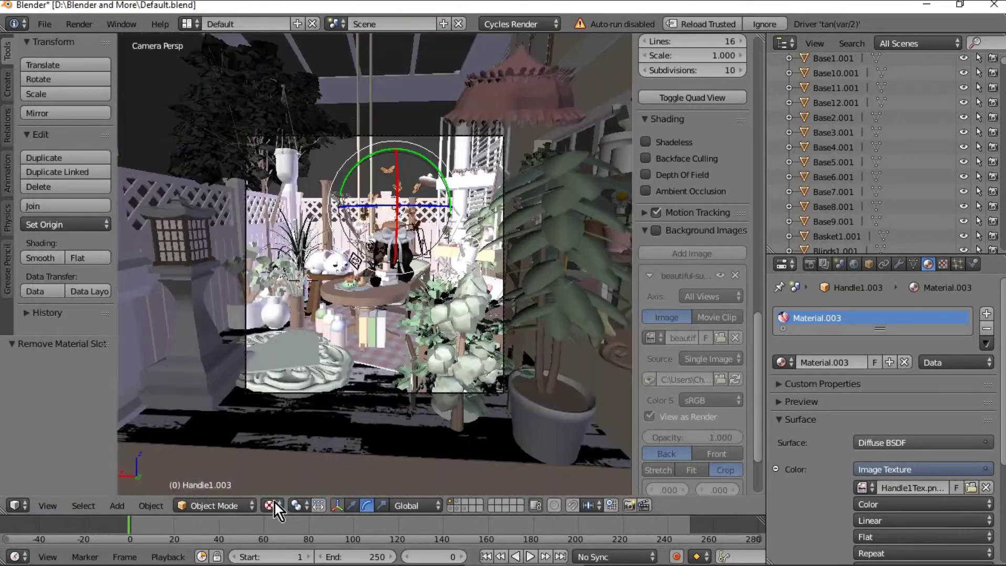
pyautogui.click(268, 505)
pyautogui.click(283, 404)
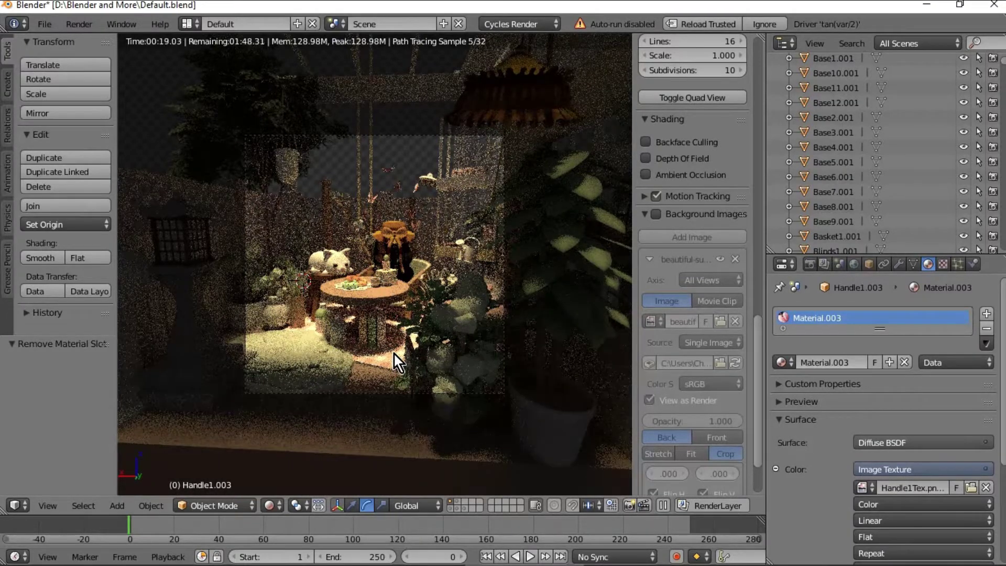
pyautogui.click(268, 505)
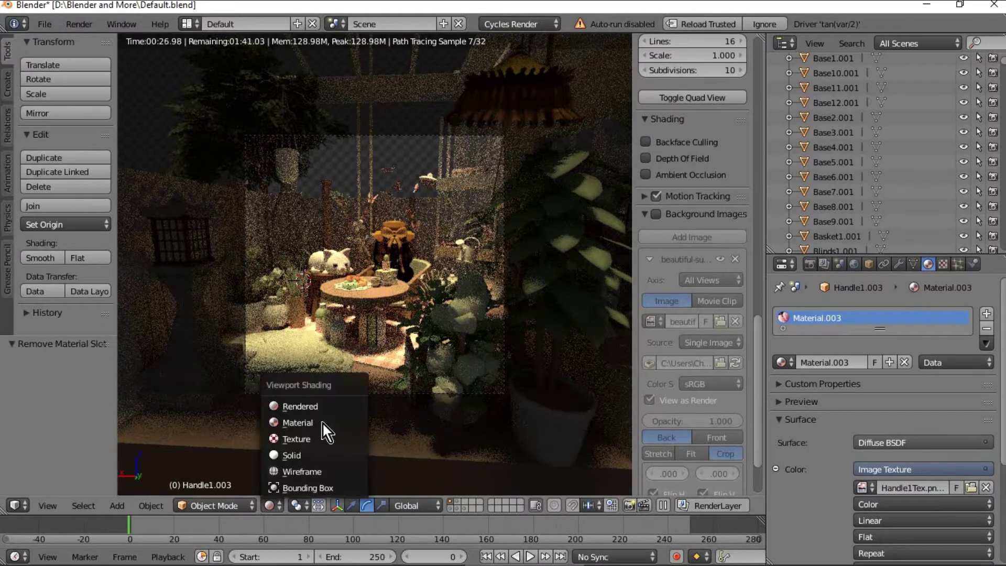
pyautogui.click(312, 446)
# - Leave the camera view and import cookie.obj from the spring folder
pyautogui.click(117, 506)
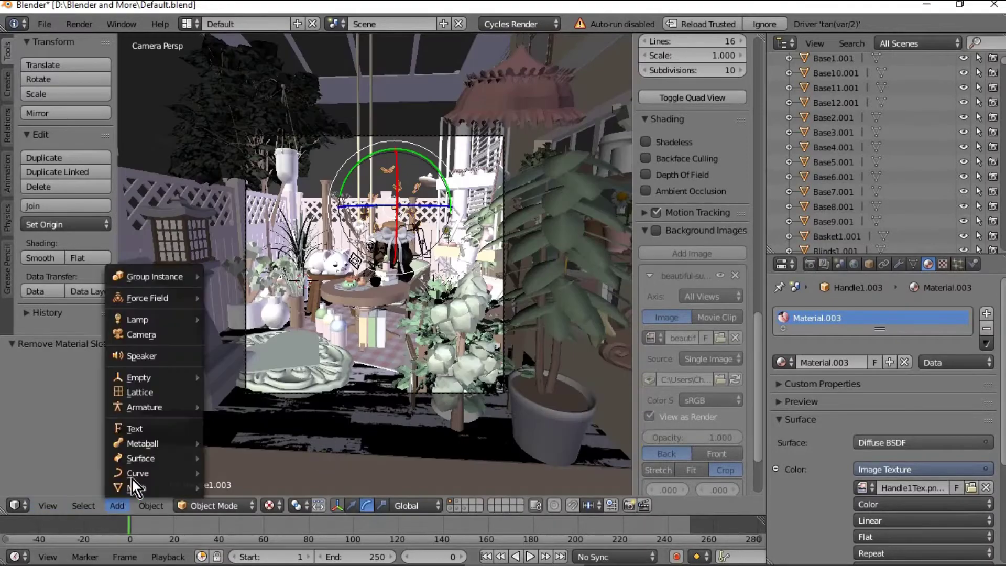
pyautogui.moveTo(48, 506)
pyautogui.click(77, 454)
pyautogui.click(54, 23)
pyautogui.moveTo(174, 348)
pyautogui.click(278, 394)
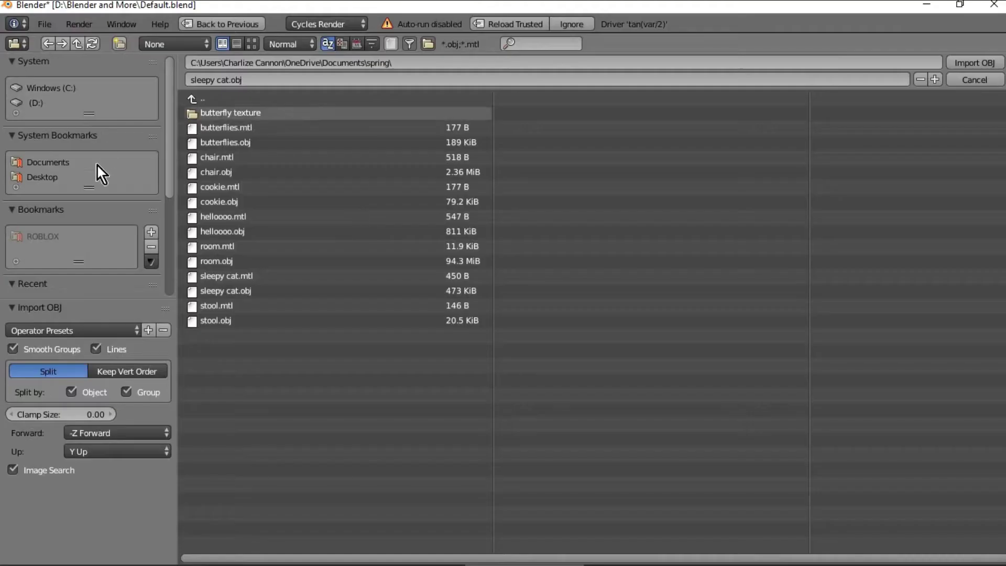
pyautogui.click(267, 202)
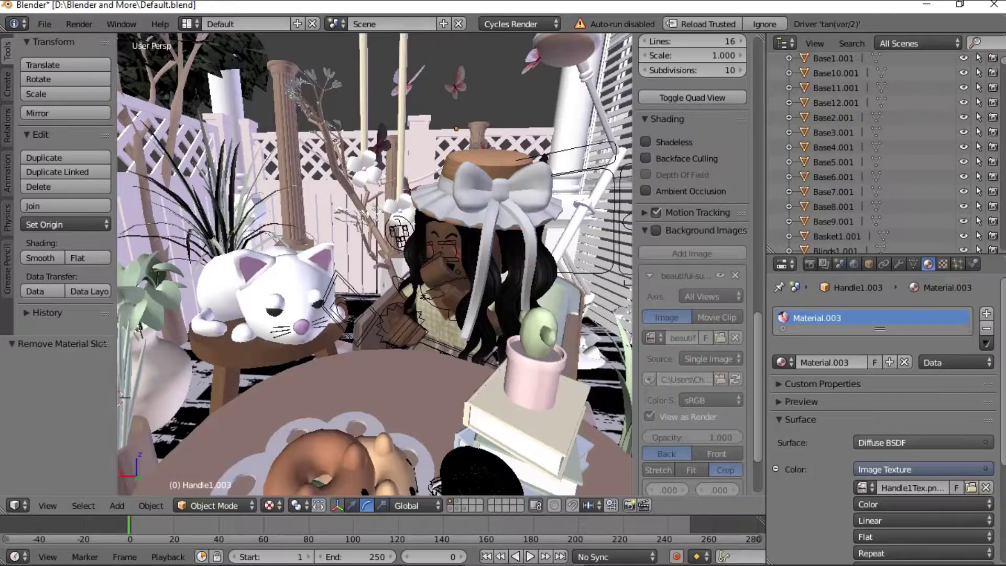
# - Set the imported cookie's origin to its geometry
pyautogui.hotkey('shift', 'f')
pyautogui.press('s')
pyautogui.click(375, 263)
pyautogui.click(88, 231)
pyautogui.click(89, 255)
pyautogui.hotkey('shift', 'f')
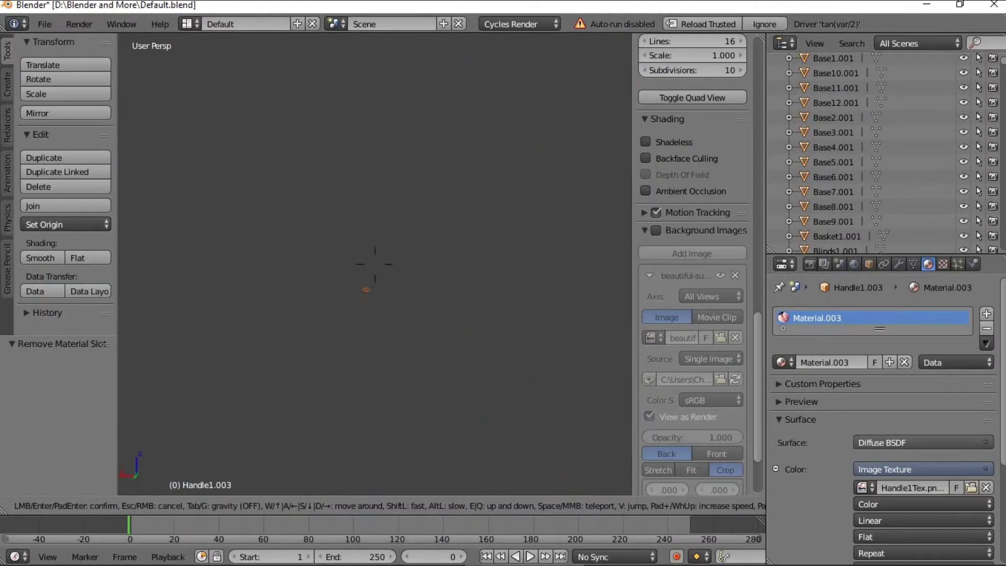
pyautogui.press('w')
pyautogui.press('s')
pyautogui.click(375, 264)
pyautogui.rightClick(375, 266)
pyautogui.click(88, 225)
pyautogui.click(97, 260)
# - Move the cookie from its import position into the garden, including -12.125 along X
pyautogui.hotkey('shift', 'f')
pyautogui.press('s')
pyautogui.click(375, 264)
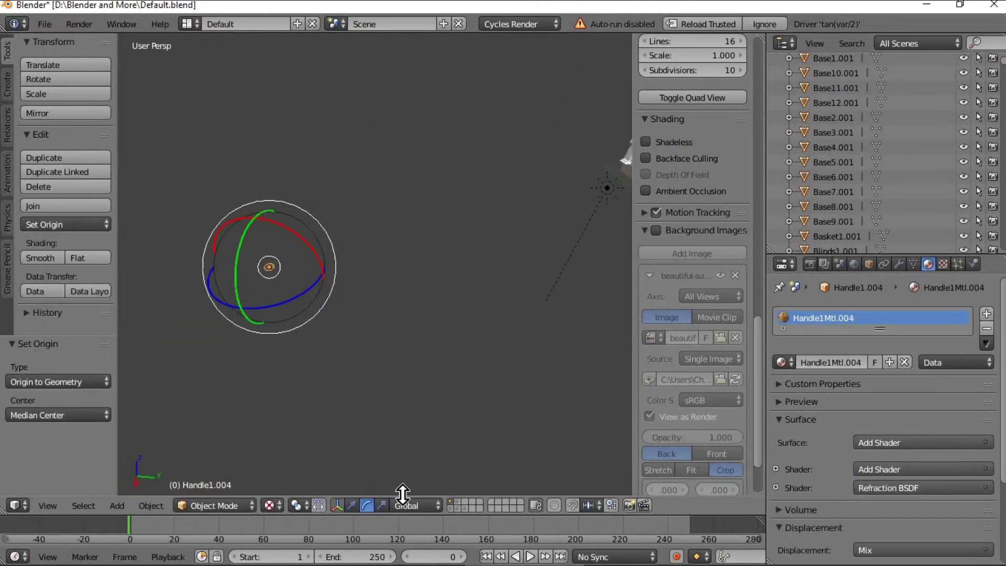
pyautogui.click(352, 505)
pyautogui.moveTo(320, 271); pyautogui.dragTo(728, 293)
pyautogui.hotkey('shift', 'f')
pyautogui.click(375, 264)
pyautogui.moveTo(341, 337); pyautogui.dragTo(257, 299)
pyautogui.moveTo(276, 245); pyautogui.dragTo(445, 168)
pyautogui.moveTo(453, 206); pyautogui.dragTo(401, 175)
# - Raise the cookie above the table, move it -2.530 along X and shift it along Y toward the avatar
pyautogui.hotkey('shift', 'f')
pyautogui.press('w')
pyautogui.press('w')
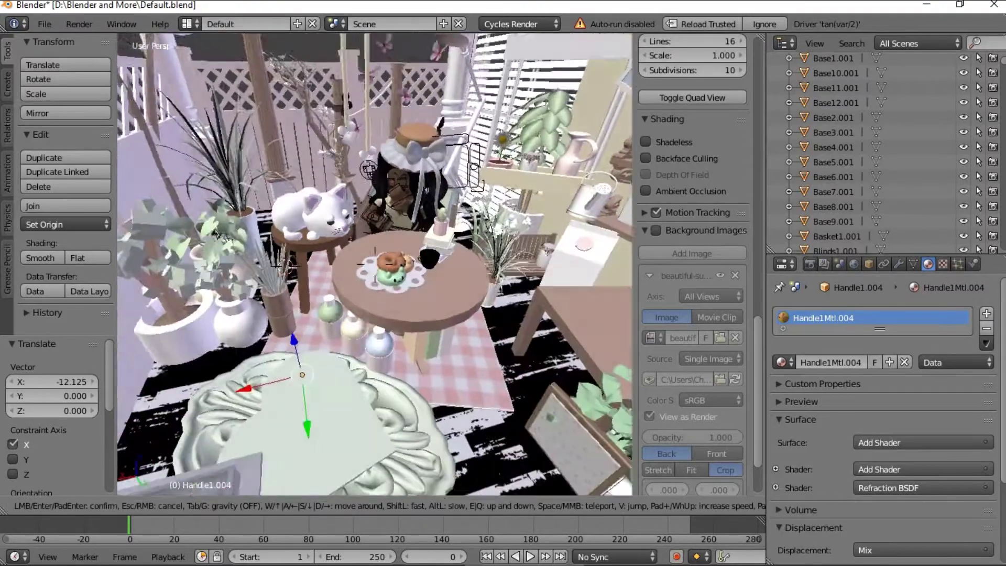
pyautogui.click(375, 264)
pyautogui.moveTo(294, 338); pyautogui.dragTo(295, 214)
pyautogui.hotkey('shift', 'f')
pyautogui.press('w')
pyautogui.press('s')
pyautogui.click(375, 264)
pyautogui.moveTo(222, 340); pyautogui.dragTo(507, 337)
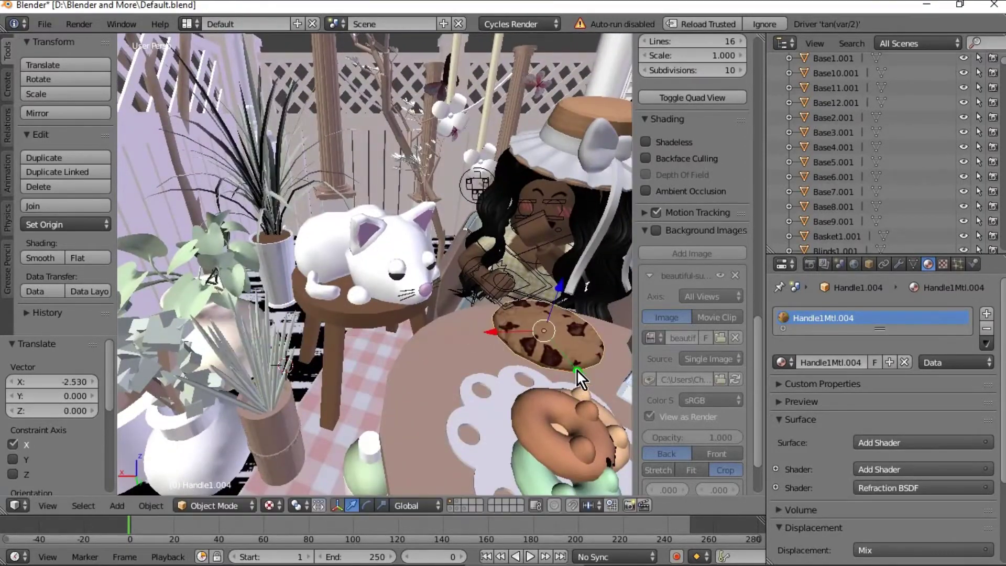
pyautogui.moveTo(577, 370); pyautogui.dragTo(530, 310)
# - Rotate the cookie so it stands upright in front of the avatar
pyautogui.hotkey('shift', 'f')
pyautogui.press('w')
pyautogui.click(375, 264)
pyautogui.click(366, 506)
pyautogui.moveTo(363, 215); pyautogui.dragTo(313, 209)
pyautogui.moveTo(337, 262); pyautogui.dragTo(351, 343)
# - Lower the cookie to the avatar's hand, moving it -0.387 along X and about 0.43 along Y
pyautogui.click(352, 506)
pyautogui.moveTo(349, 209); pyautogui.dragTo(344, 252)
pyautogui.moveTo(294, 314); pyautogui.dragTo(416, 365)
pyautogui.press('Return')
pyautogui.press('s')
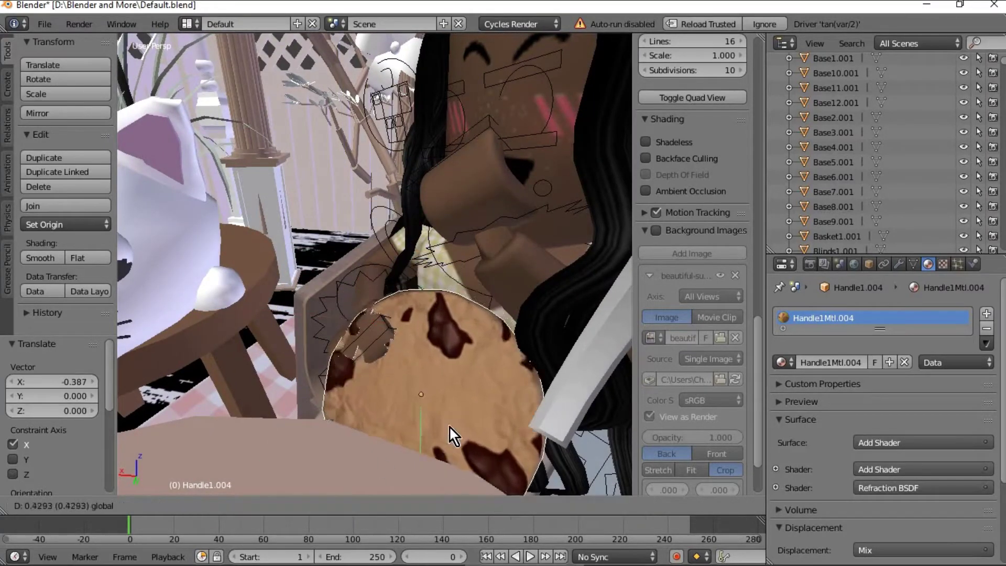
pyautogui.press('Return')
# - Scale the cookie to 0.248 and move it 0.072 along X into the avatar's hand
pyautogui.press('s')
pyautogui.moveTo(420, 401); pyautogui.dragTo(421, 381)
pyautogui.hotkey('shift', 'f')
pyautogui.press('s')
pyautogui.click(375, 264)
pyautogui.press('g')
pyautogui.press('x')
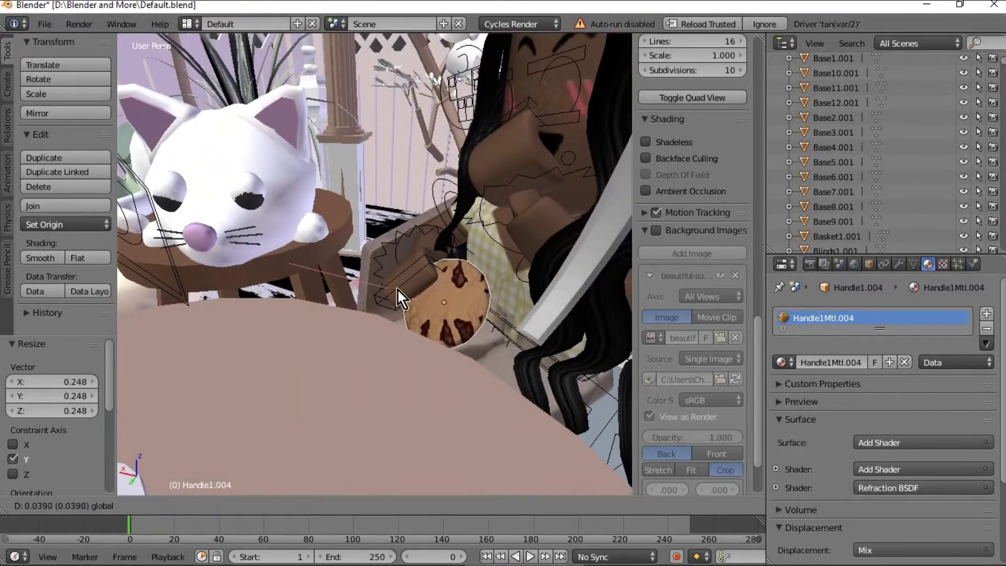
pyautogui.press('Return')
# - Check the scene through the camera, start a test render, and return to the 3D viewport
pyautogui.hotkey('shift', 'f')
pyautogui.press('Return')
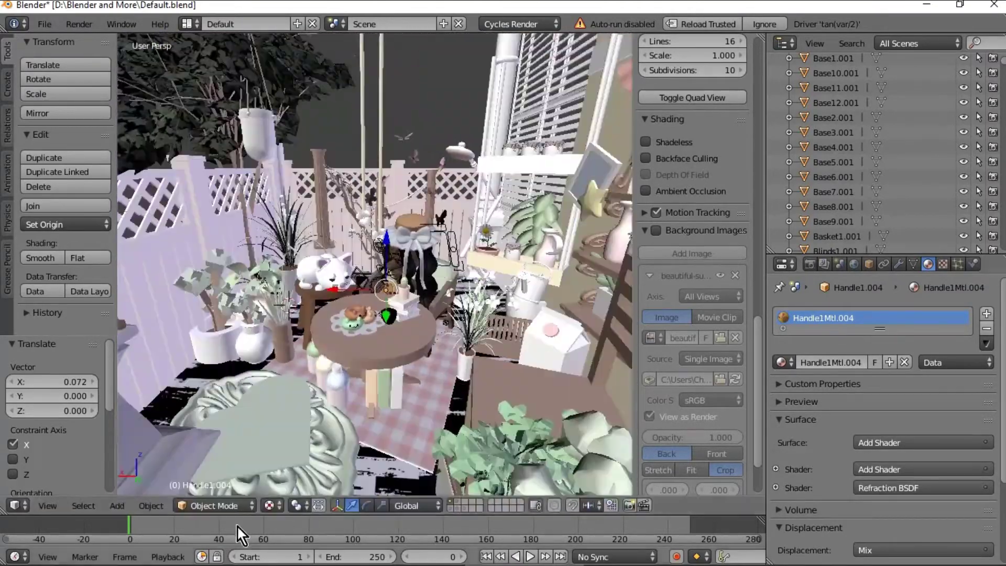
pyautogui.click(47, 505)
pyautogui.click(68, 446)
pyautogui.rightClick(463, 336)
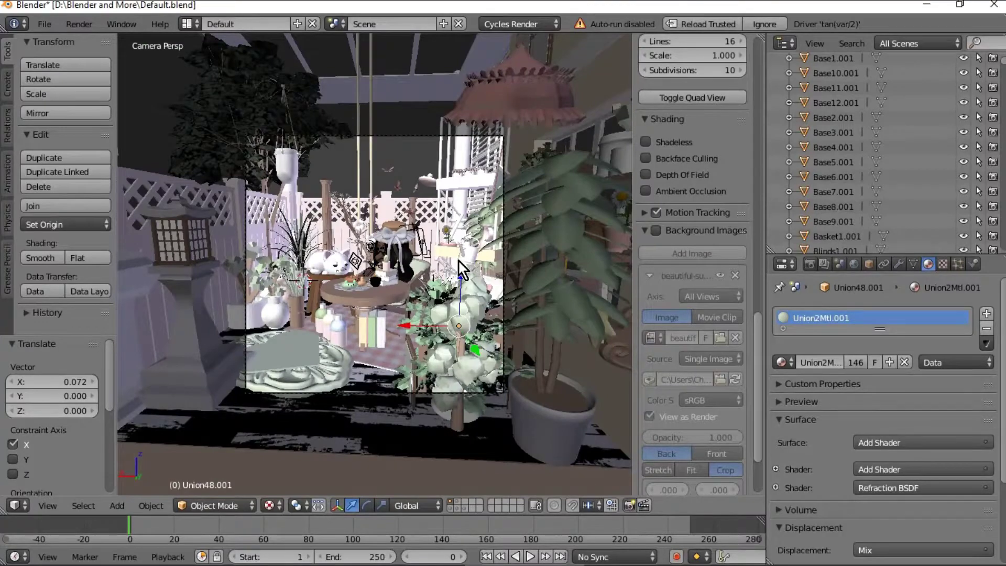
pyautogui.press('F12')
pyautogui.click(46, 505)
pyautogui.click(20, 508)
pyautogui.click(33, 472)
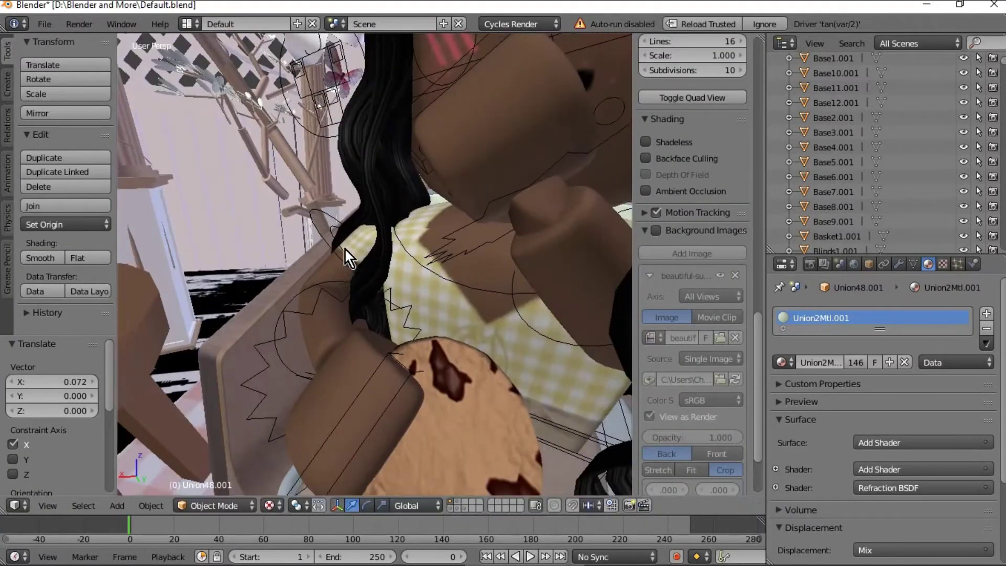
# - Raise the avatar's arm slightly and fit the cookie to its hand, moving it 0.126 along Z and rotating it -15.9° about X
pyautogui.rightClick(379, 190)
pyautogui.moveTo(379, 189); pyautogui.dragTo(379, 163)
pyautogui.rightClick(458, 416)
pyautogui.moveTo(442, 385); pyautogui.dragTo(444, 346)
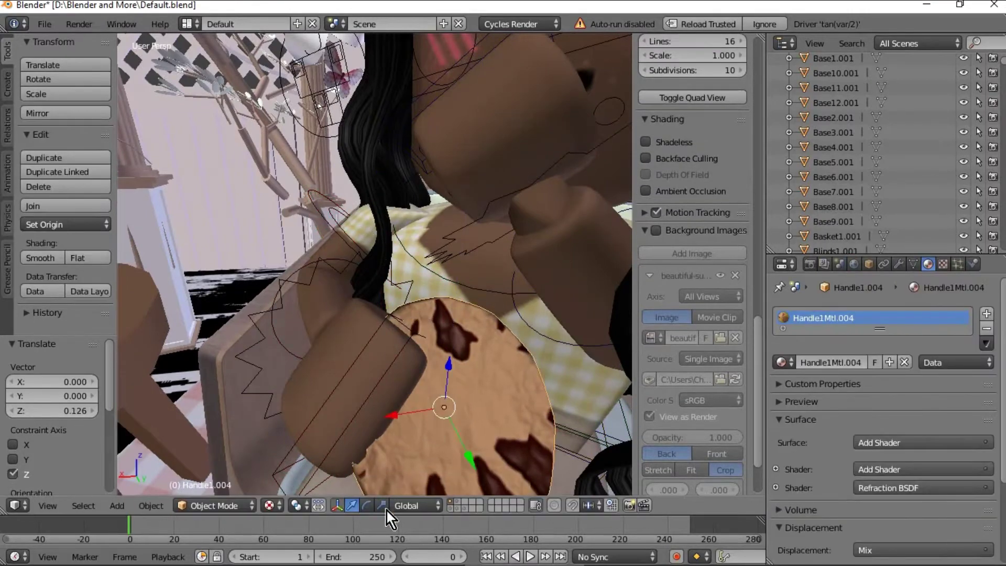
pyautogui.click(366, 506)
pyautogui.moveTo(472, 435); pyautogui.dragTo(463, 436)
pyautogui.scroll(-8, 463, 435)
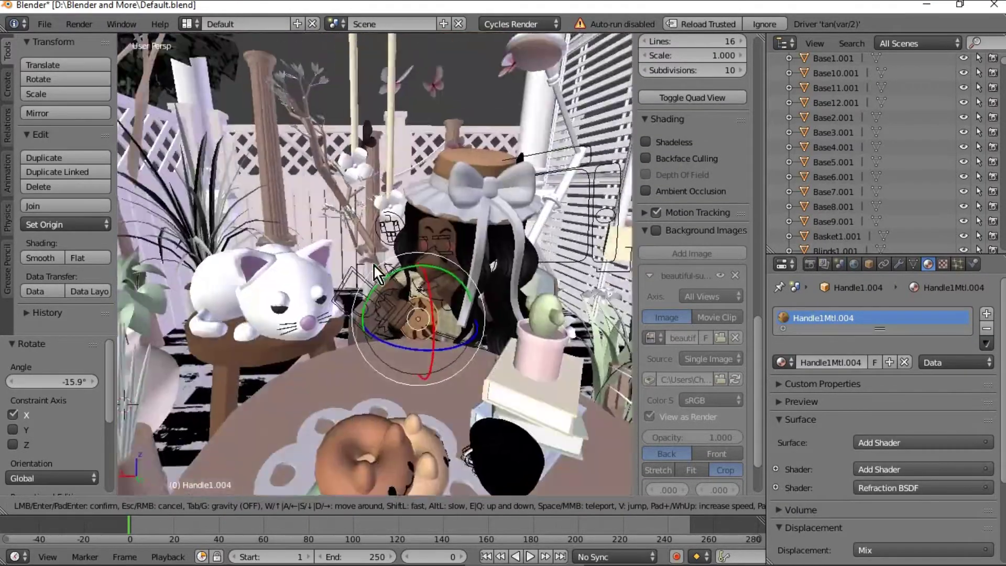
# - Move the watering can along Y over the wooden chair and lower it toward the seat
pyautogui.moveTo(51, 514); pyautogui.dragTo(51, 523)
pyautogui.scroll(-3, 250, 386)
pyautogui.scroll(-2, 77, 555)
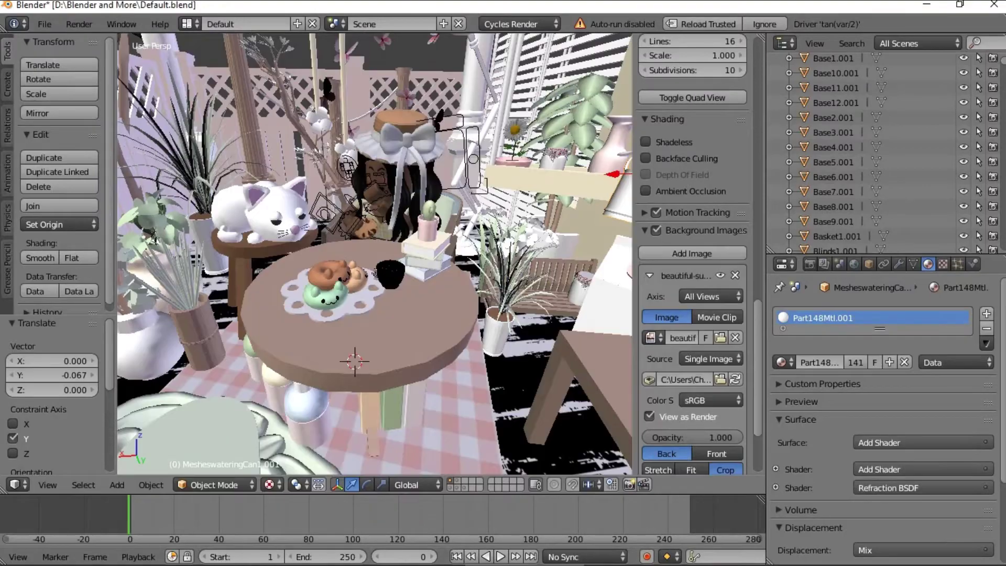
pyautogui.hotkey('shift', 'f')
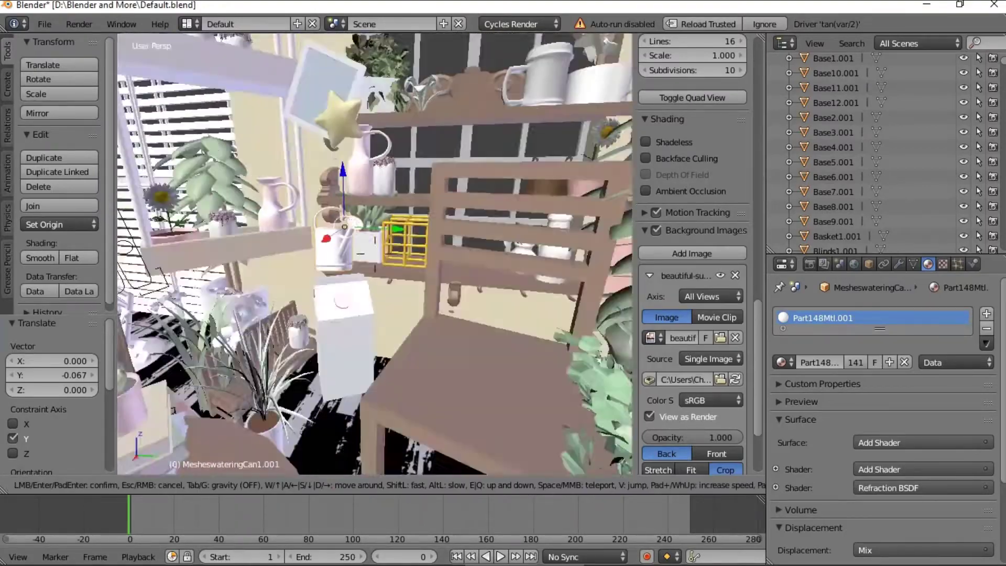
pyautogui.click(375, 254)
pyautogui.moveTo(365, 218); pyautogui.dragTo(482, 252)
pyautogui.moveTo(433, 169); pyautogui.dragTo(432, 241)
# - Enlarge the watering can along the X, Y and Z axes in two passes
pyautogui.click(352, 486)
pyautogui.moveTo(437, 321); pyautogui.dragTo(432, 346)
pyautogui.moveTo(491, 296); pyautogui.dragTo(515, 294)
pyautogui.moveTo(437, 241); pyautogui.dragTo(436, 219)
pyautogui.moveTo(439, 326); pyautogui.dragTo(441, 342)
pyautogui.moveTo(493, 295); pyautogui.dragTo(513, 289)
pyautogui.moveTo(436, 241); pyautogui.dragTo(436, 223)
pyautogui.moveTo(438, 325); pyautogui.dragTo(439, 336)
# - Reposition the enlarged watering can above the chair seat, rotate it slightly and lower it
pyautogui.click(355, 487)
pyautogui.moveTo(437, 241); pyautogui.dragTo(438, 226)
pyautogui.moveTo(441, 306); pyautogui.dragTo(454, 308)
pyautogui.click(367, 486)
pyautogui.moveTo(489, 256); pyautogui.dragTo(488, 260)
pyautogui.click(349, 487)
pyautogui.click(443, 233)
pyautogui.moveTo(444, 233); pyautogui.dragTo(443, 246)
# - Shrink the watering can slightly along all three axes, scaling Z by 0.940
pyautogui.hotkey('shift', 'f')
pyautogui.press('a')
pyautogui.click(375, 254)
pyautogui.click(385, 487)
pyautogui.moveTo(551, 228); pyautogui.dragTo(546, 230)
pyautogui.moveTo(579, 257); pyautogui.dragTo(570, 255)
pyautogui.moveTo(536, 195); pyautogui.dragTo(536, 197)
# - Rotate the watering can 17.6° about Y and fine-tune its tilt so it stands level on the chair
pyautogui.hotkey('shift', 'f')
pyautogui.press('a')
pyautogui.press('w')
pyautogui.click(375, 254)
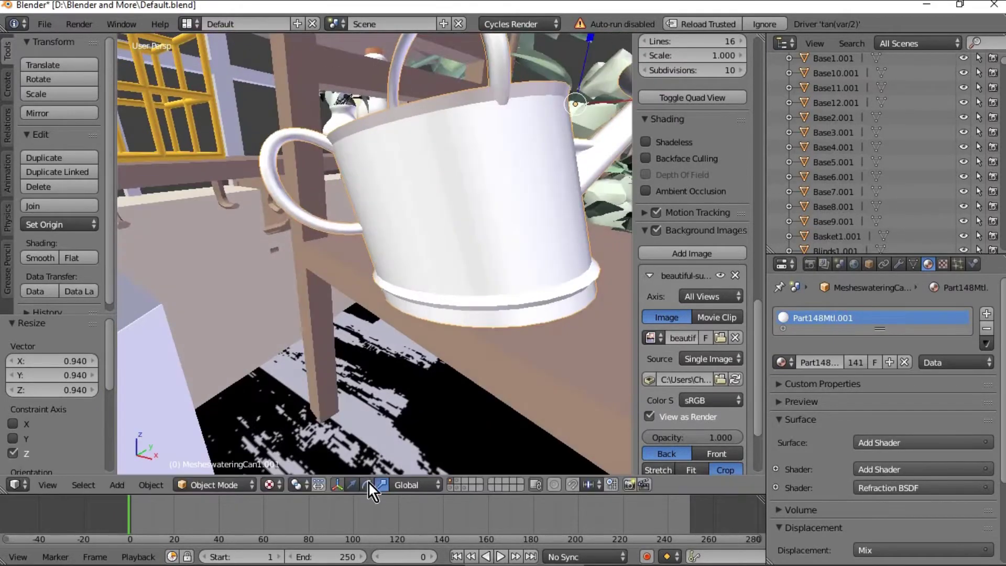
pyautogui.click(369, 483)
pyautogui.hotkey('shift', 'f')
pyautogui.press('s')
pyautogui.click(375, 254)
pyautogui.moveTo(484, 153); pyautogui.dragTo(490, 168)
pyautogui.hotkey('shift', 'f')
pyautogui.press('d')
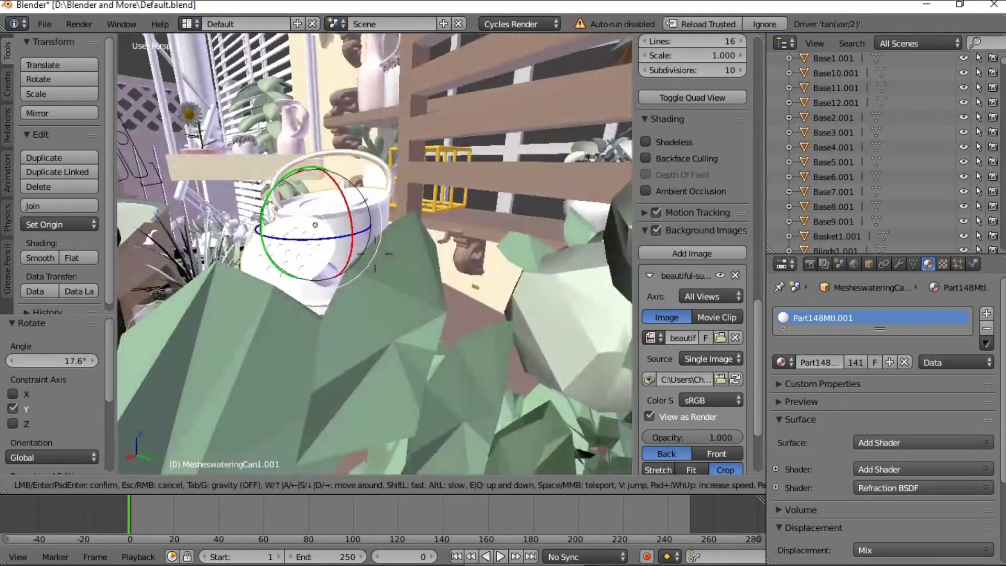
pyautogui.press('a')
pyautogui.click(375, 254)
pyautogui.moveTo(435, 227)
pyautogui.mouseDown()
pyautogui.moveTo(440, 217)
pyautogui.moveTo(434, 239)
pyautogui.mouseUp()
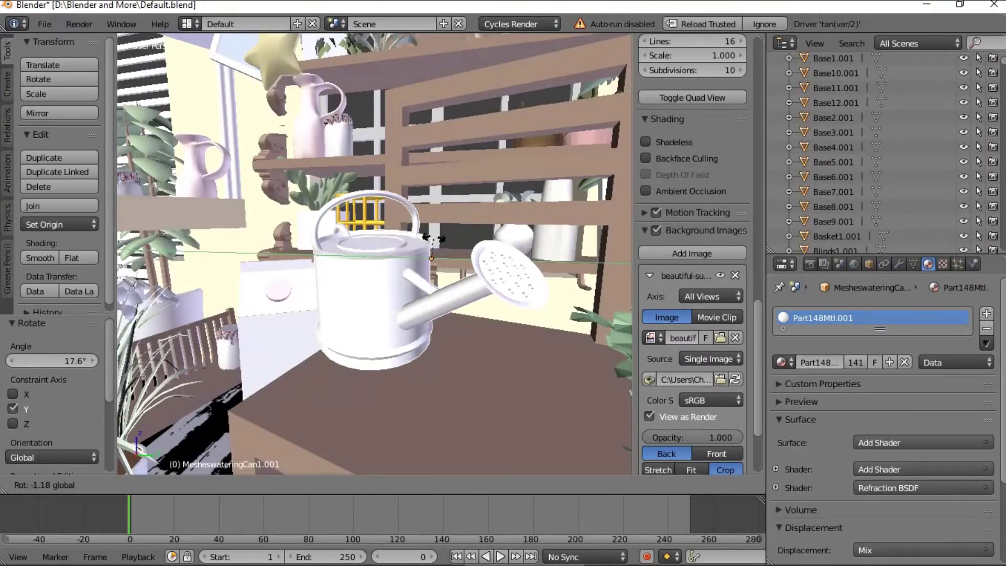
# - Move the watering can on the chair seat 0.364 along Y and 0.312 along X
pyautogui.hotkey('shift', 'f')
pyautogui.press('a')
pyautogui.press('w')
pyautogui.click(375, 254)
pyautogui.click(356, 483)
pyautogui.moveTo(385, 183); pyautogui.dragTo(438, 174)
pyautogui.hotkey('shift', 'f')
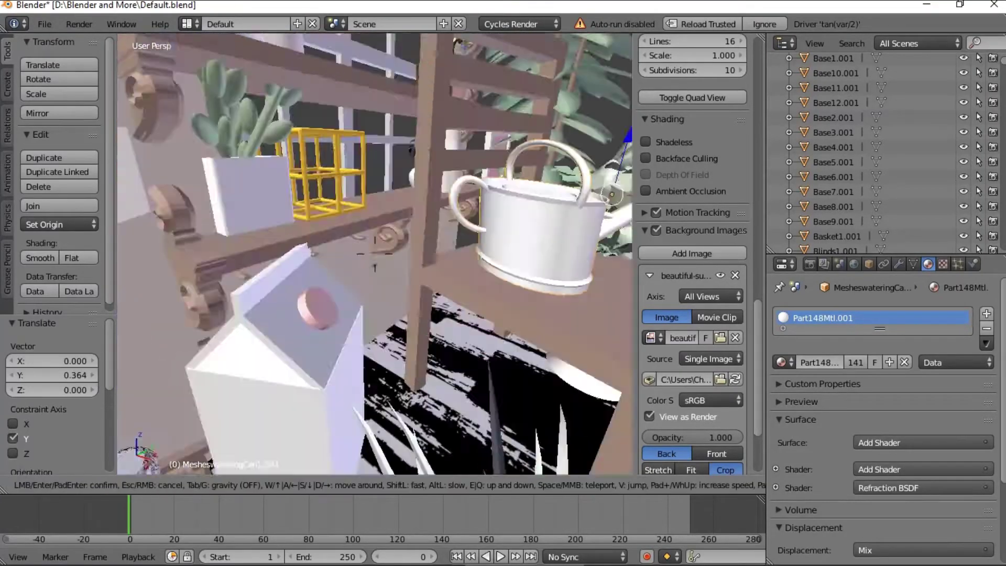
pyautogui.press('s')
pyautogui.press('d')
pyautogui.press('w')
pyautogui.click(375, 254)
pyautogui.moveTo(398, 298); pyautogui.dragTo(397, 322)
# - Select all parts of the tilted picture frame and its star, and set their origins to geometry
pyautogui.hotkey('shift', 'f')
pyautogui.press('s')
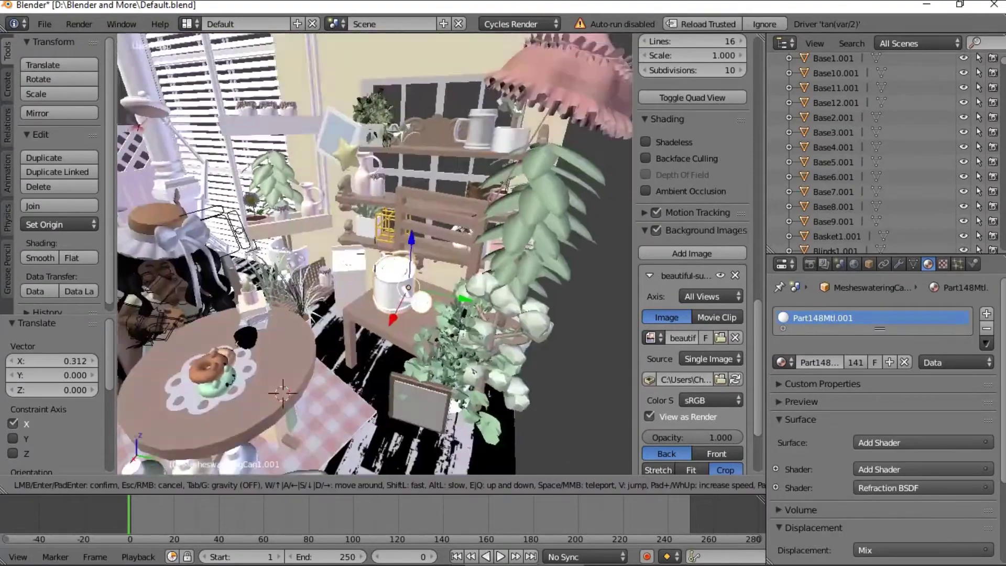
pyautogui.press('w')
pyautogui.press('s')
pyautogui.press('w')
pyautogui.click(376, 249)
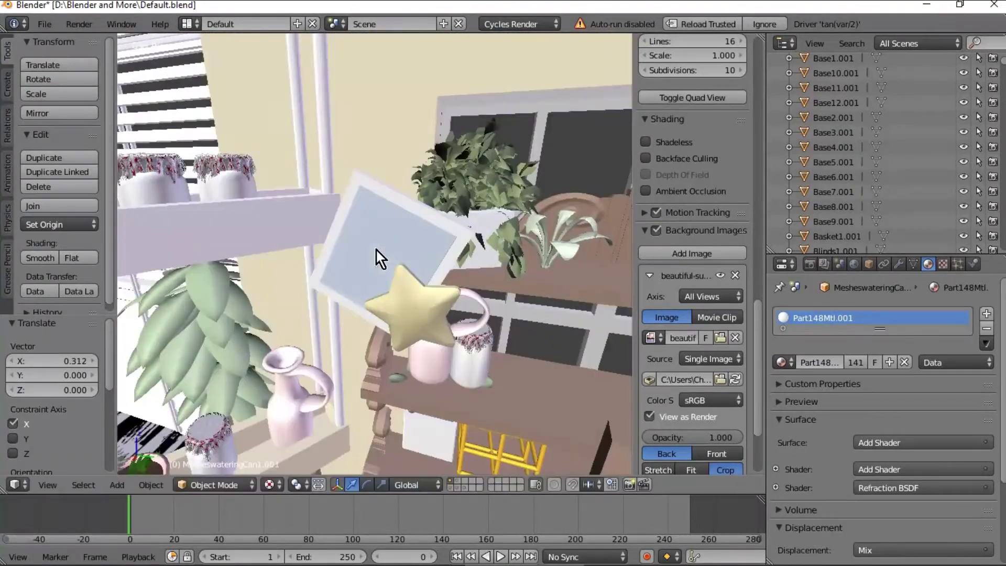
pyautogui.rightClick(375, 249)
pyautogui.keyDown('shift'); pyautogui.rightClick(334, 238); pyautogui.keyUp('shift')
pyautogui.keyDown('shift'); pyautogui.rightClick(411, 206); pyautogui.keyUp('shift')
pyautogui.keyDown('shift'); pyautogui.rightClick(453, 258); pyautogui.keyUp('shift')
pyautogui.keyDown('shift'); pyautogui.rightClick(424, 287); pyautogui.keyUp('shift')
pyautogui.keyDown('shift'); pyautogui.rightClick(351, 306); pyautogui.keyUp('shift')
pyautogui.click(62, 225)
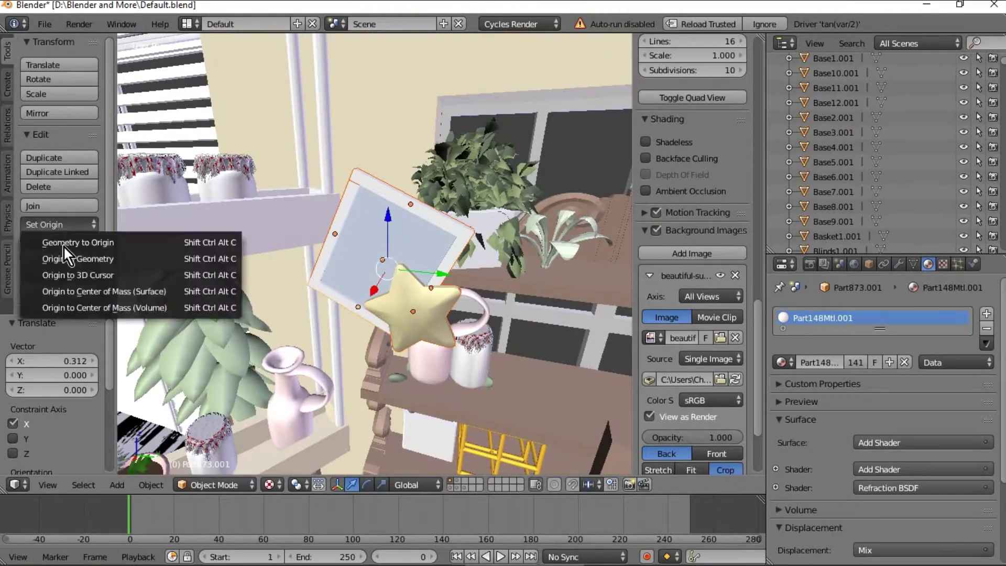
pyautogui.click(66, 257)
# - Raise the picture frame and star 0.821 along Z, shift them along the wall, and rotate them 10.6° about X
pyautogui.moveTo(389, 211); pyautogui.dragTo(390, 82)
pyautogui.hotkey('shift', 'f')
pyautogui.press('s')
pyautogui.press('w')
pyautogui.click(375, 254)
pyautogui.moveTo(392, 299); pyautogui.dragTo(404, 286)
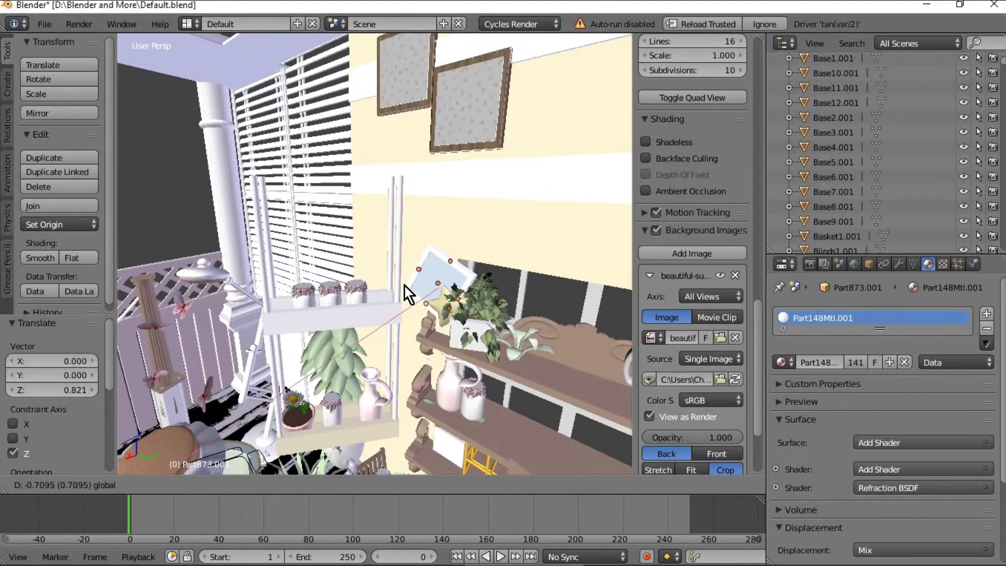
pyautogui.click(468, 294)
pyautogui.click(366, 485)
pyautogui.moveTo(460, 250); pyautogui.dragTo(443, 316)
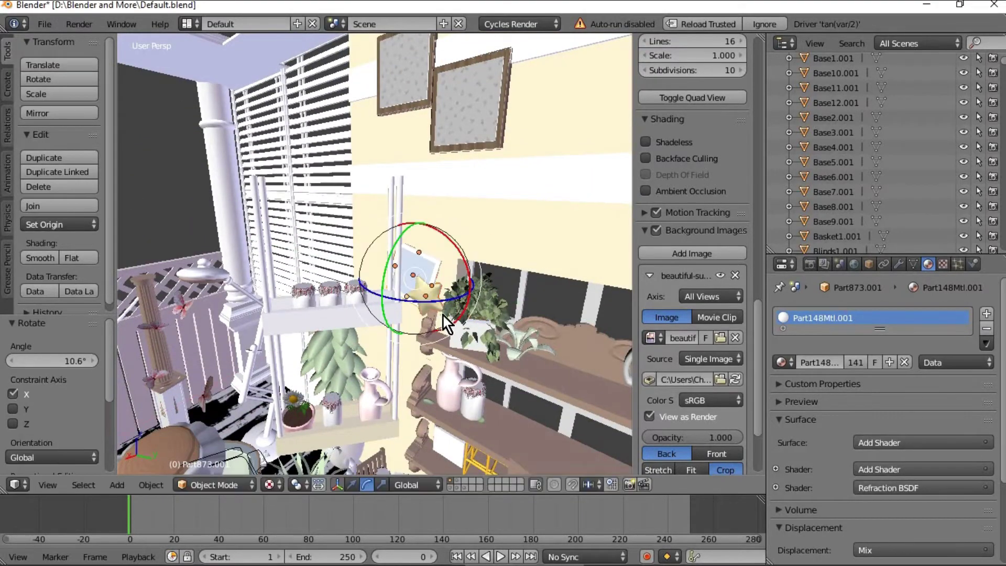
# - Select the covers and pages of the three books under the table and rotate them 24.9° about Z
pyautogui.hotkey('shift', 'f')
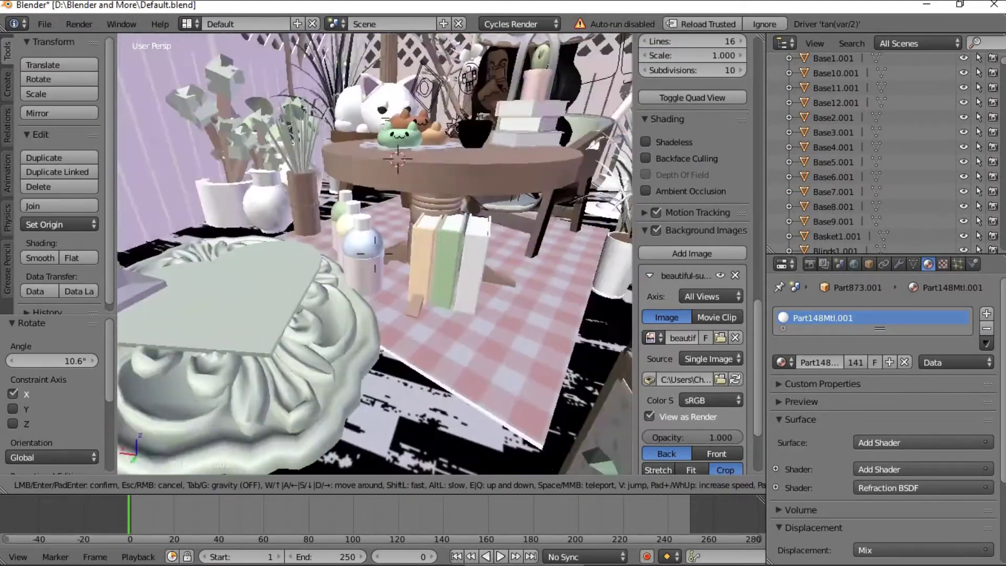
pyautogui.click(363, 224)
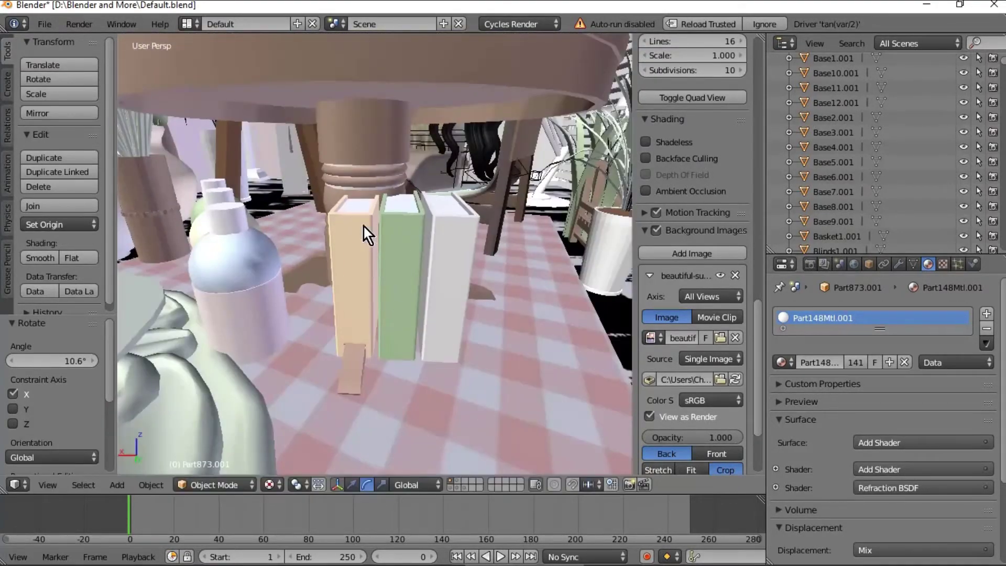
pyautogui.rightClick(363, 225)
pyautogui.keyDown('shift'); pyautogui.rightClick(360, 206); pyautogui.keyUp('shift')
pyautogui.keyDown('shift'); pyautogui.rightClick(410, 224); pyautogui.keyUp('shift')
pyautogui.keyDown('shift'); pyautogui.rightClick(406, 205); pyautogui.keyUp('shift')
pyautogui.keyDown('shift'); pyautogui.rightClick(447, 209); pyautogui.keyUp('shift')
pyautogui.keyDown('shift'); pyautogui.rightClick(448, 231); pyautogui.keyUp('shift')
pyautogui.moveTo(383, 309); pyautogui.dragTo(397, 315)
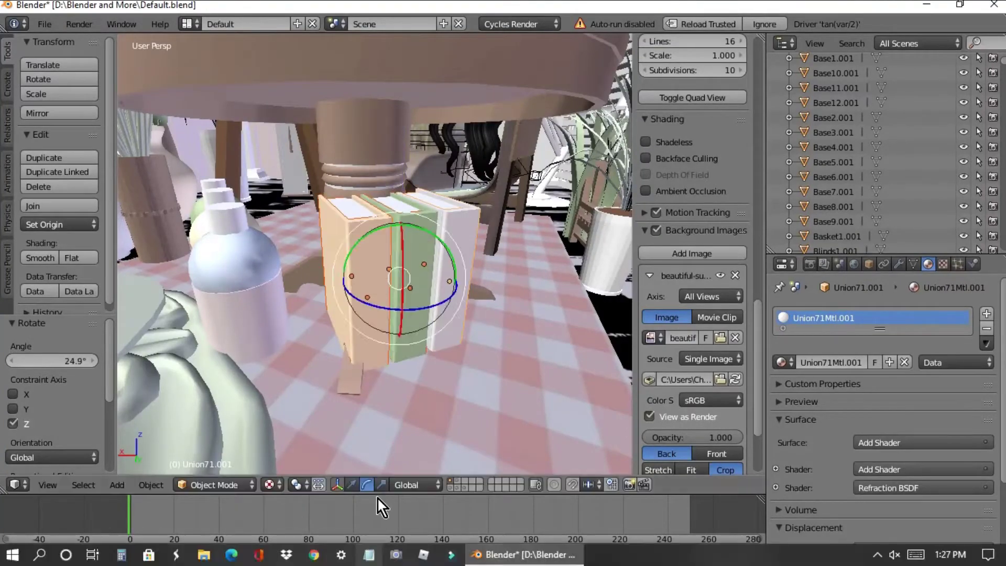
# - Shift the three books beneath the table and rotate them another 16° about Z
pyautogui.click(351, 484)
pyautogui.moveTo(378, 279); pyautogui.dragTo(438, 296)
pyautogui.click(366, 484)
pyautogui.moveTo(469, 250); pyautogui.dragTo(468, 257)
pyautogui.hotkey('shift', 'f')
pyautogui.click(375, 255)
pyautogui.moveTo(230, 325); pyautogui.dragTo(251, 329)
pyautogui.hotkey('shift', 'f')
pyautogui.press('a')
pyautogui.press('s')
pyautogui.click(375, 255)
# - Adjust the scale of the three books and move them 0.026 along X
pyautogui.click(351, 484)
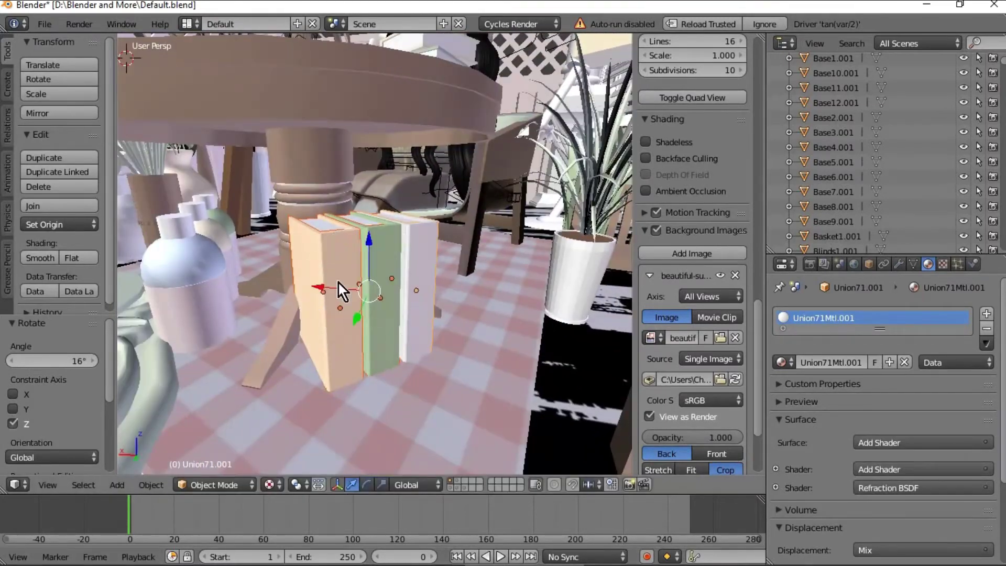
pyautogui.moveTo(319, 287); pyautogui.dragTo(328, 290)
pyautogui.click(381, 485)
pyautogui.moveTo(363, 321); pyautogui.dragTo(330, 293)
pyautogui.click(352, 484)
# - Preview the scene through the camera with the viewport shading set to Rendered
pyautogui.hotkey('shift', 'f')
pyautogui.press('s')
pyautogui.press('w')
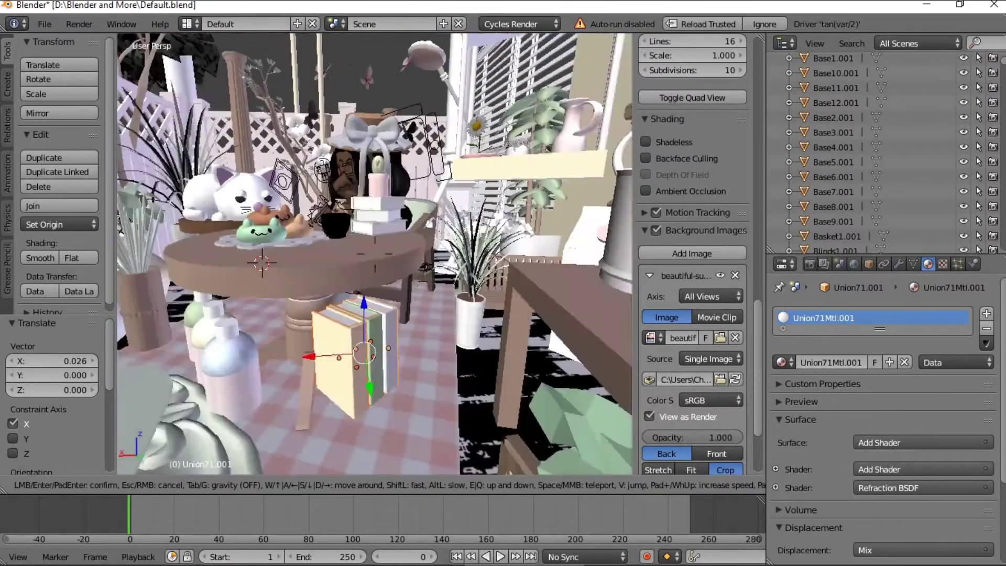
pyautogui.press('s')
pyautogui.click(375, 254)
pyautogui.press('n')
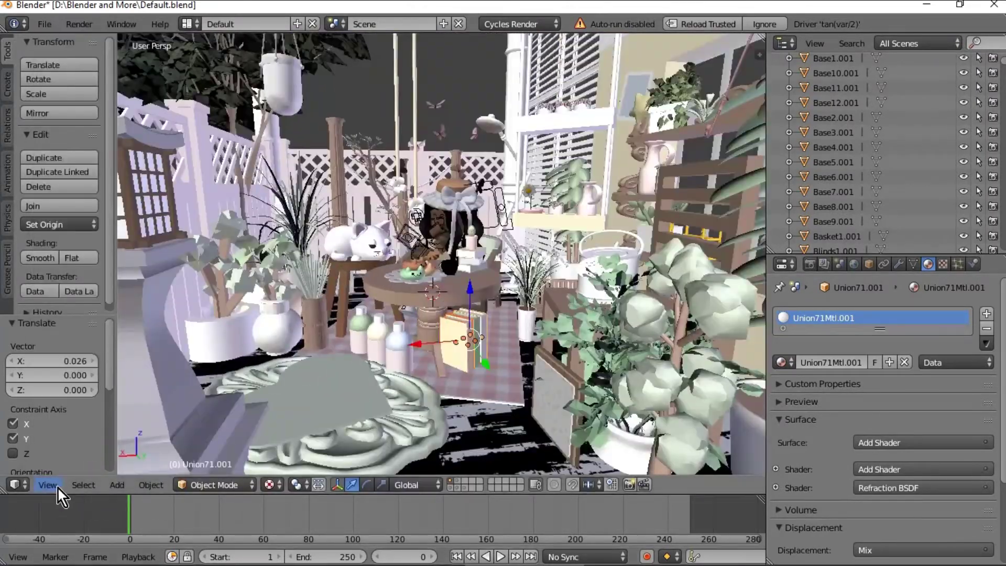
pyautogui.click(58, 488)
pyautogui.click(78, 433)
pyautogui.click(269, 484)
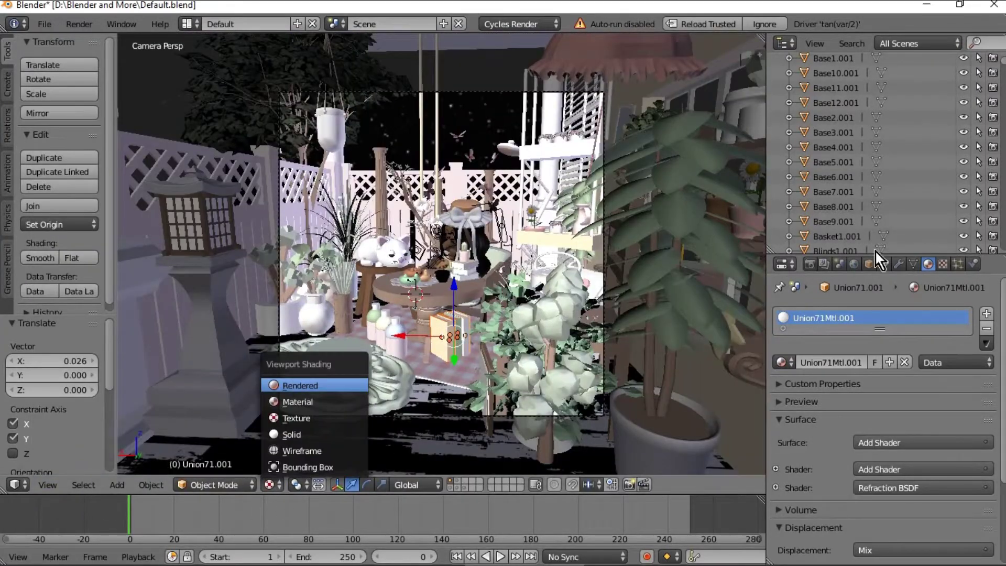
pyautogui.press('Return')
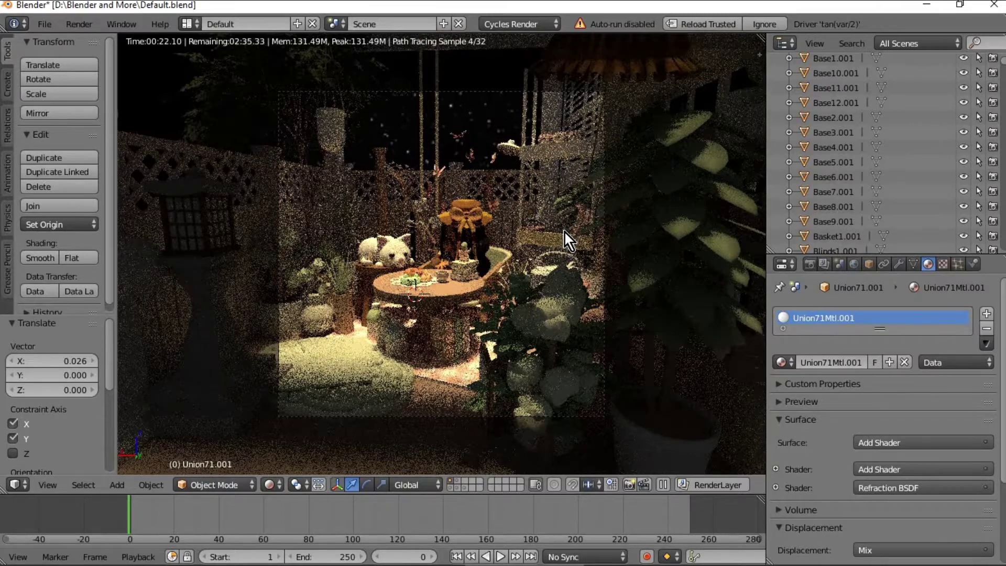
# - Examine the scene color management, render layer, output and film settings while the preview renders
pyautogui.click(809, 265)
pyautogui.click(854, 265)
pyautogui.click(839, 265)
pyautogui.scroll(-16, 845, 463)
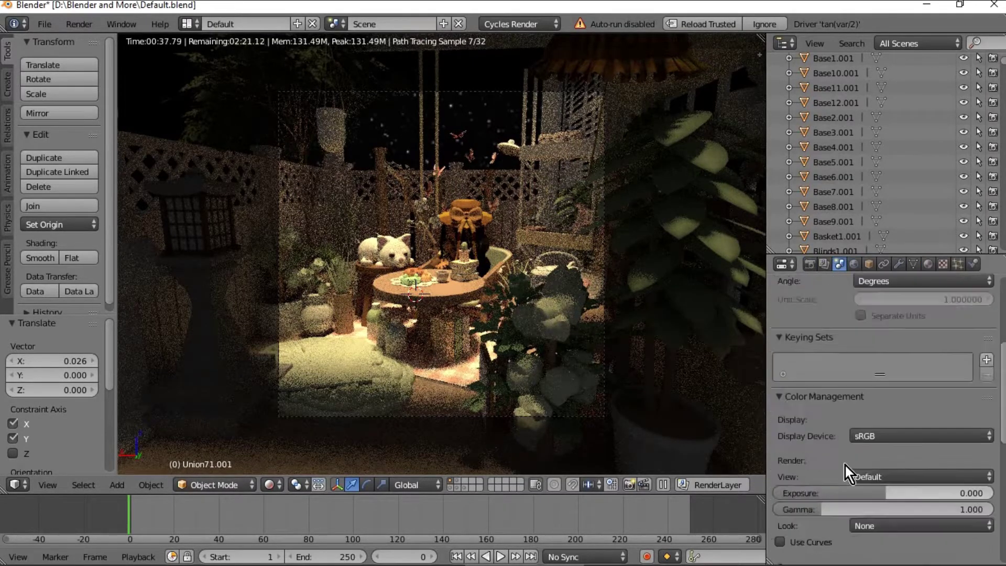
pyautogui.scroll(5, 846, 414)
pyautogui.scroll(-6, 846, 390)
pyautogui.click(824, 264)
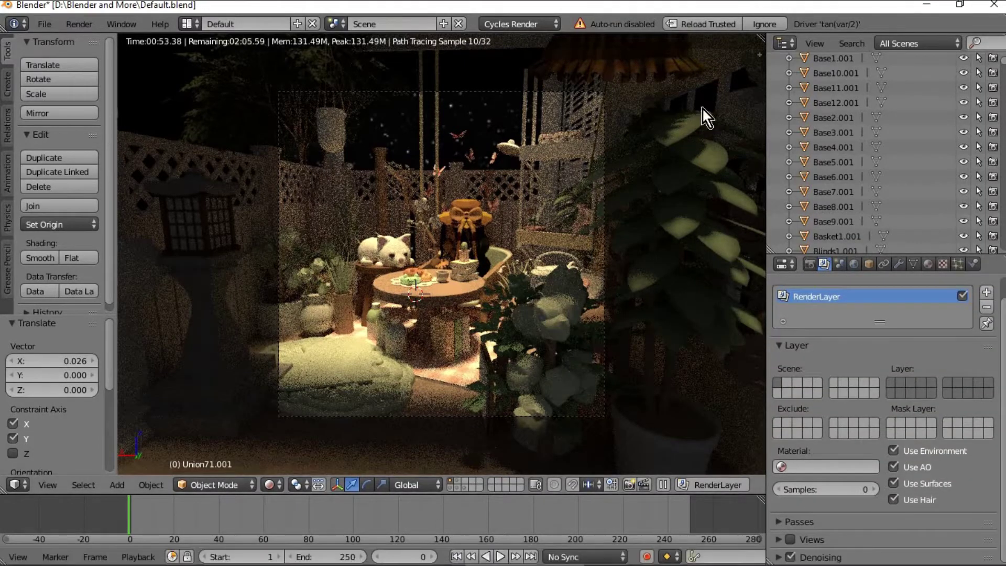
pyautogui.click(810, 265)
pyautogui.scroll(-10, 901, 484)
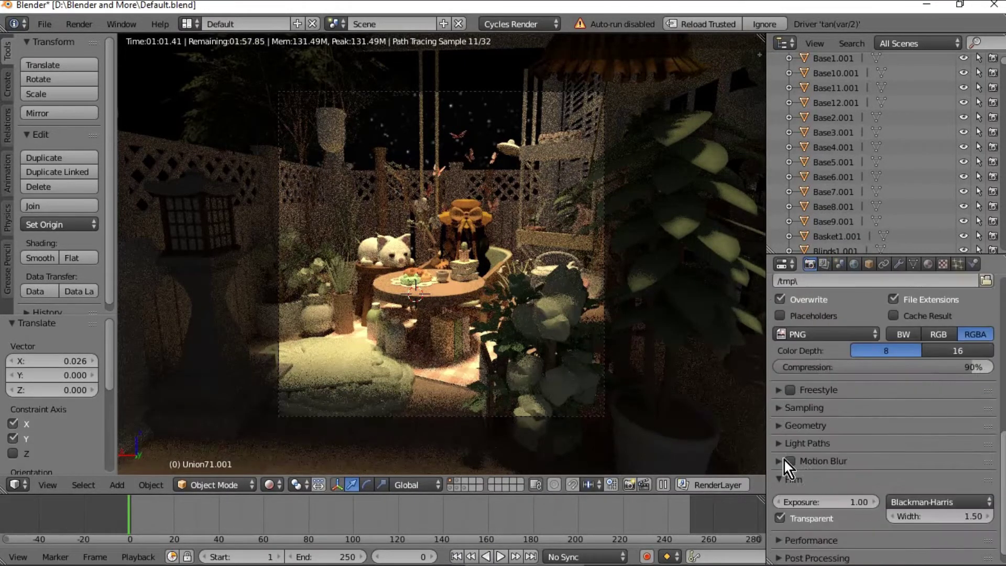
pyautogui.scroll(12, 904, 476)
# - Return the viewport shading to Texture and turn off the viewport's background images
pyautogui.click(759, 54)
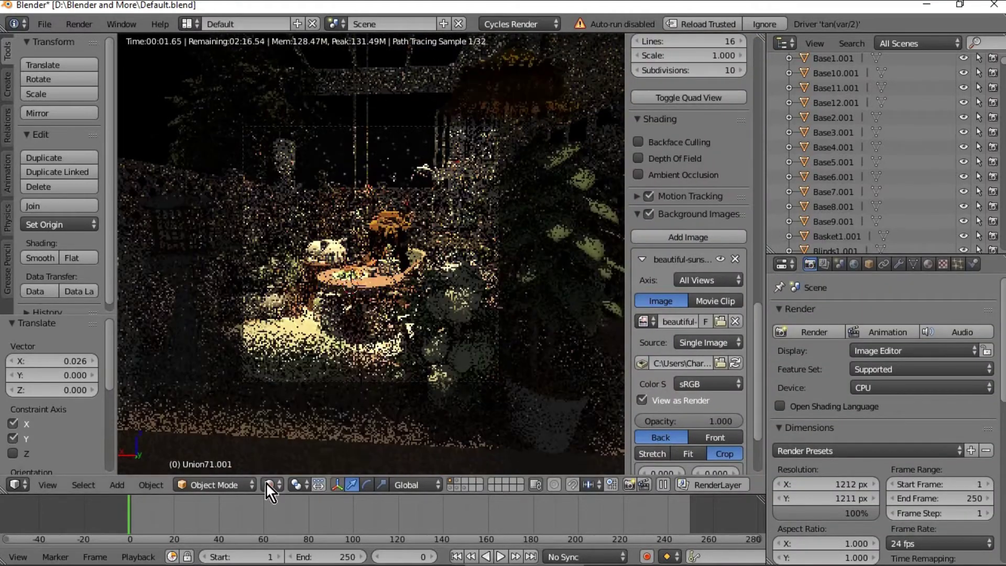
pyautogui.click(269, 484)
pyautogui.click(291, 389)
pyautogui.click(649, 230)
# - Check the output settings and render the camera view as a 1212 by 1211 px image
pyautogui.scroll(-8, 943, 438)
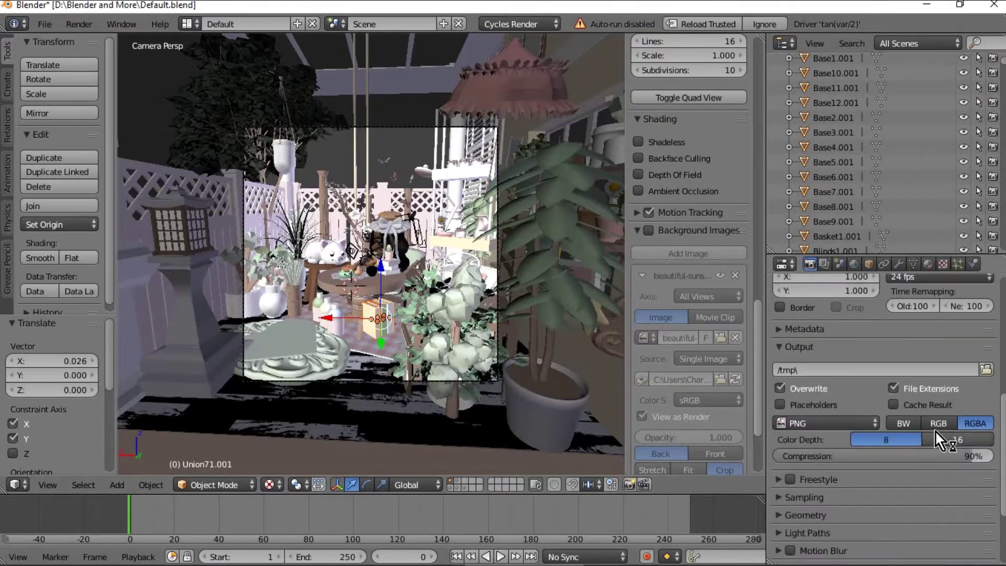
pyautogui.scroll(8, 916, 420)
pyautogui.press('F12')
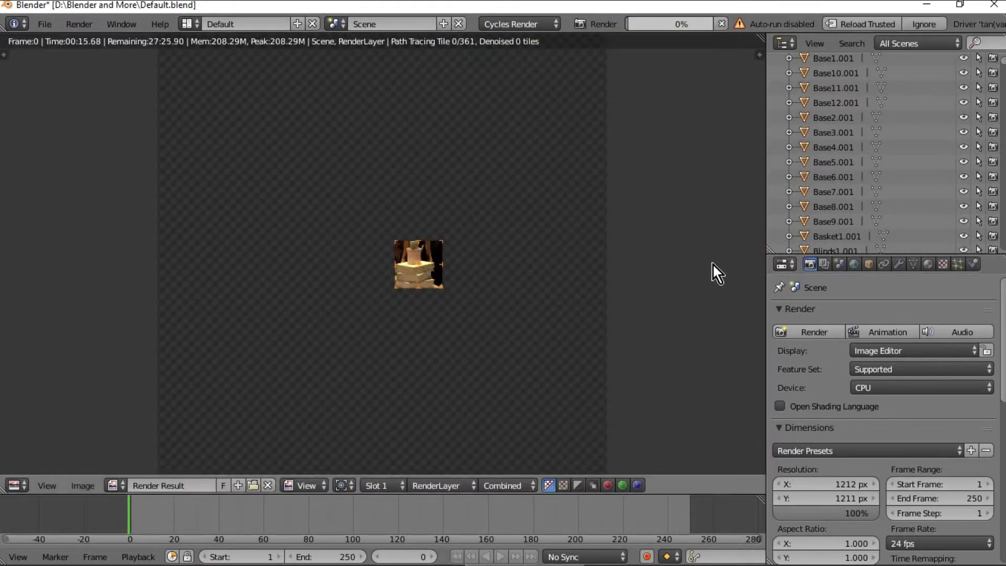
pyautogui.scroll(-2, 712, 263)
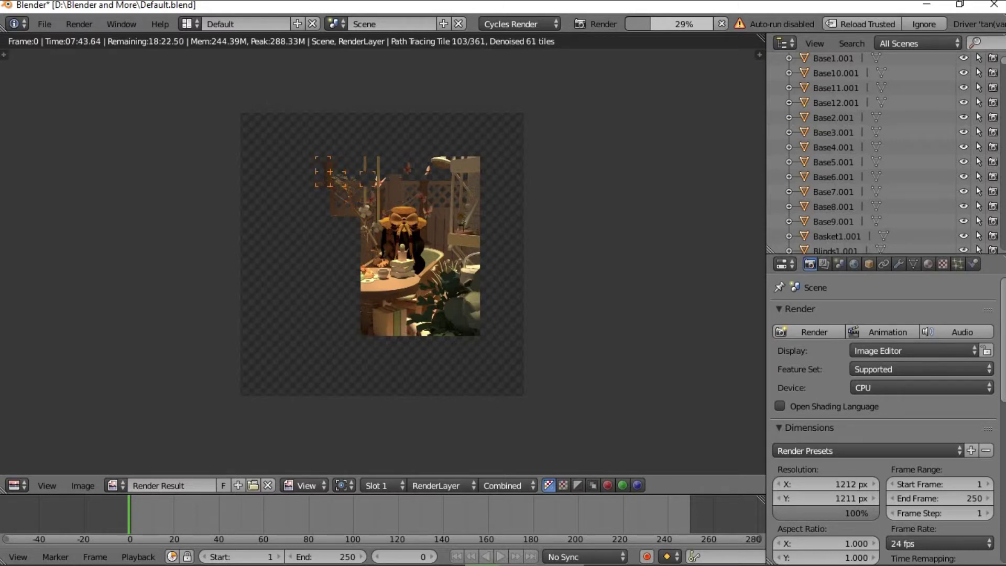
pyautogui.scroll(1, 869, 157)
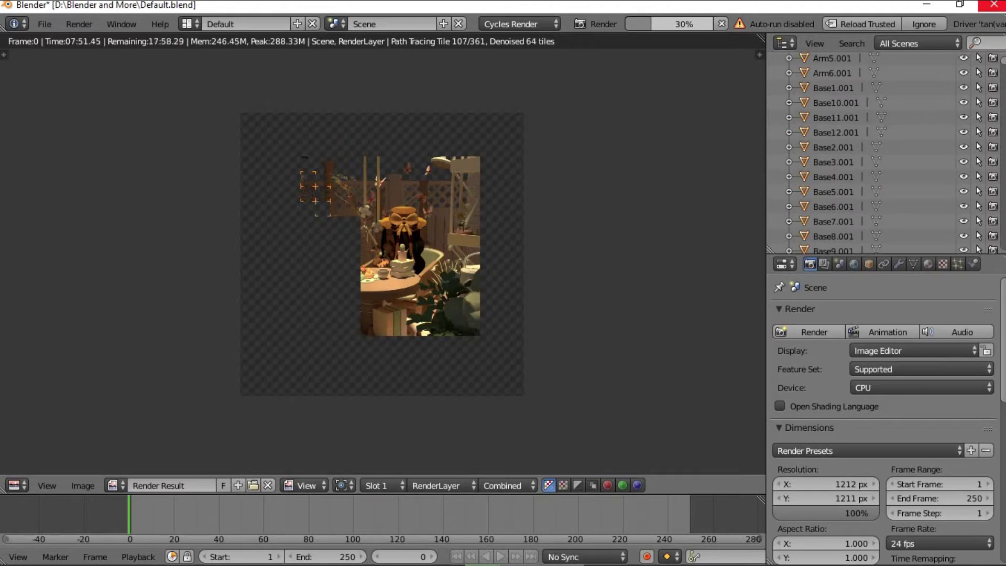